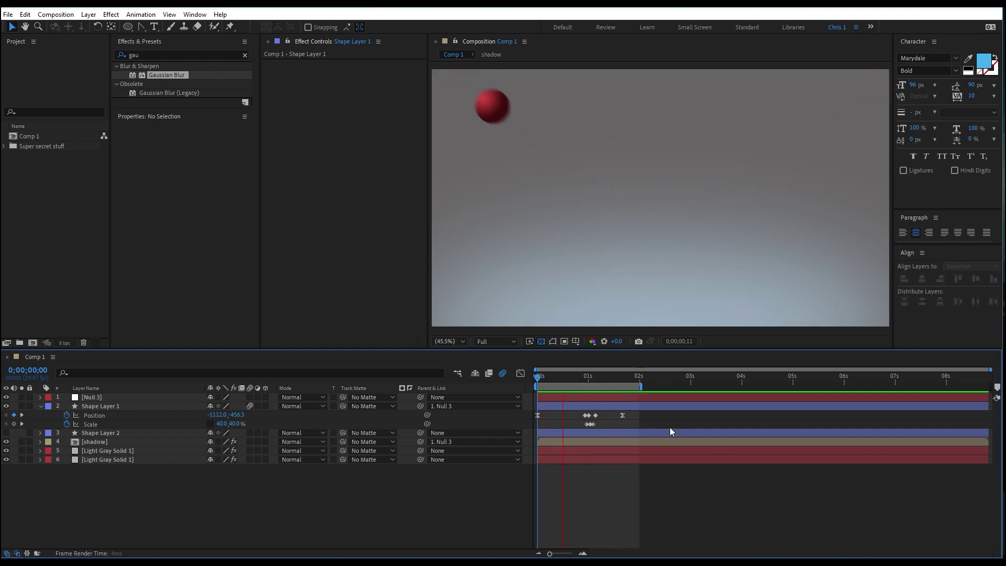
- Stop the bouncing-ball preview at frame 0;00;00;19
click(570, 380)
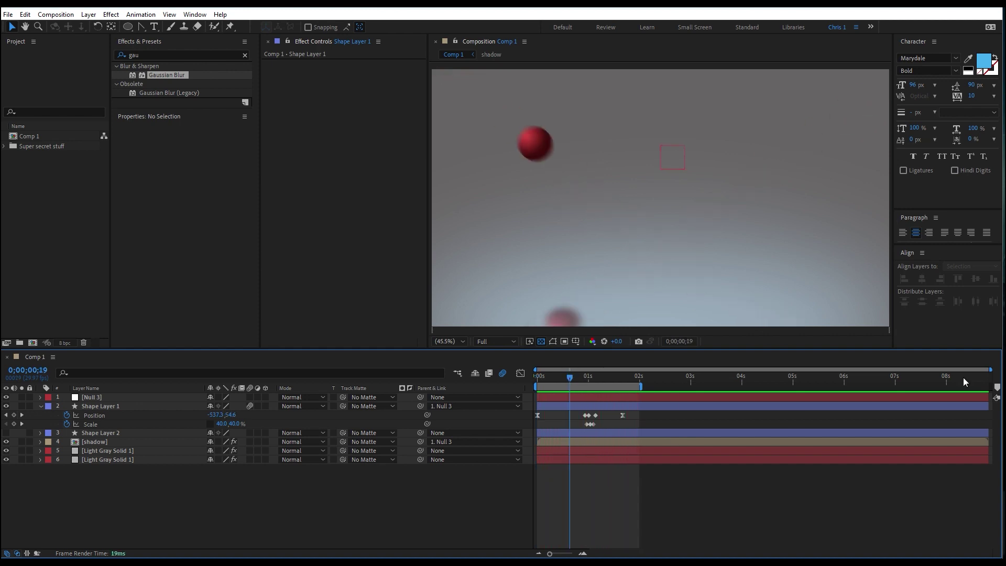
- Create Comp 2 with the HD 1920x1080 29.97 fps preset
click(46, 14)
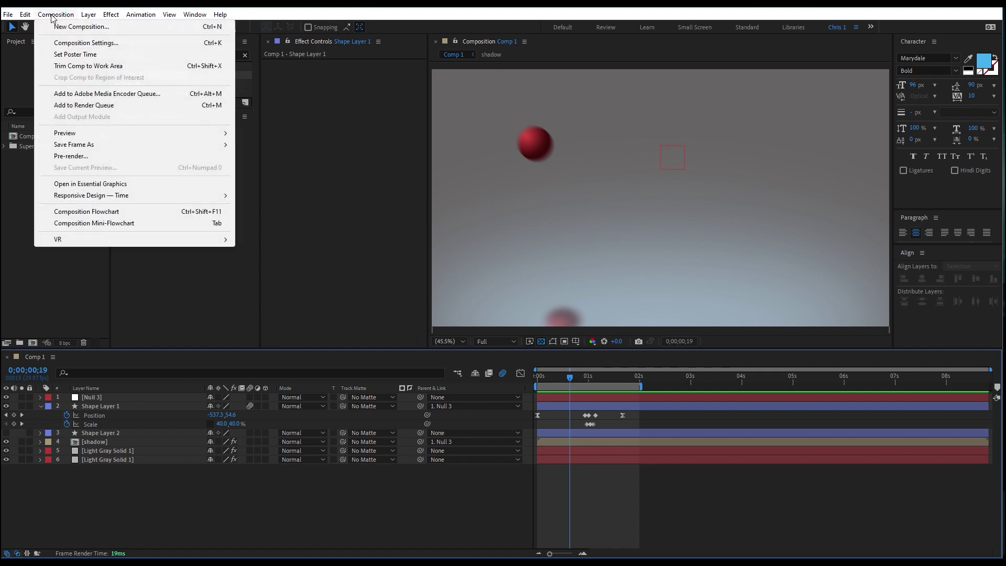
click(66, 29)
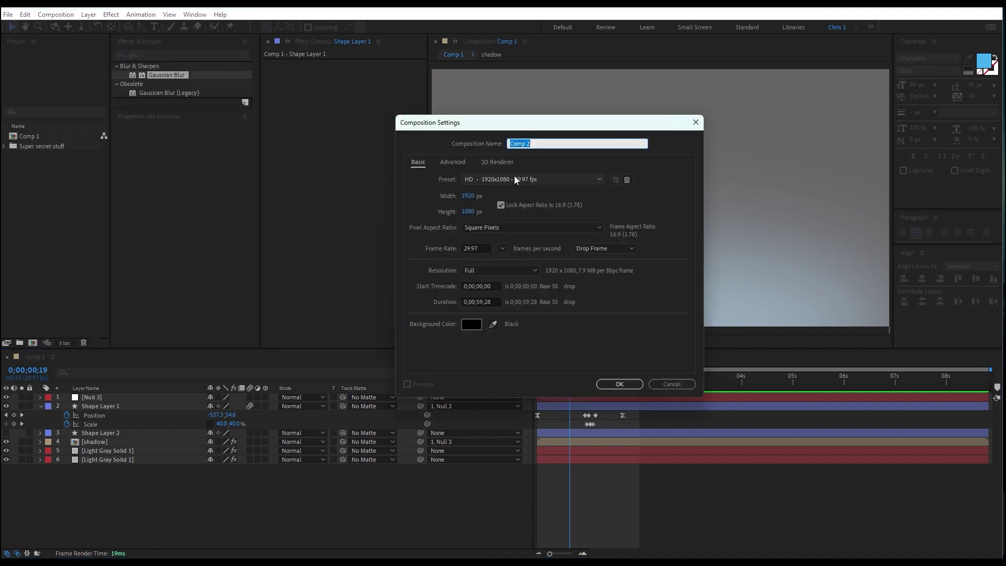
click(518, 178)
click(516, 224)
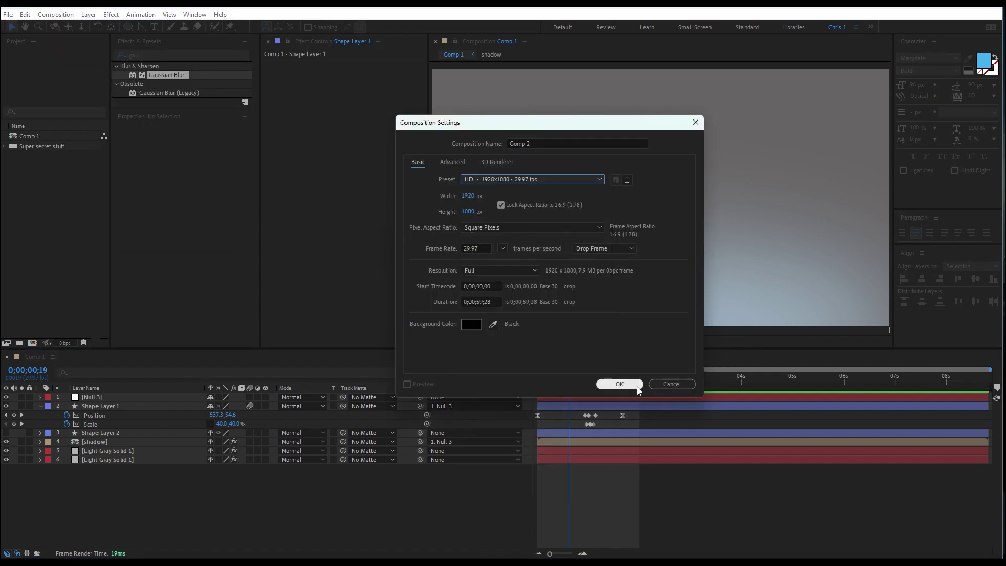
click(623, 384)
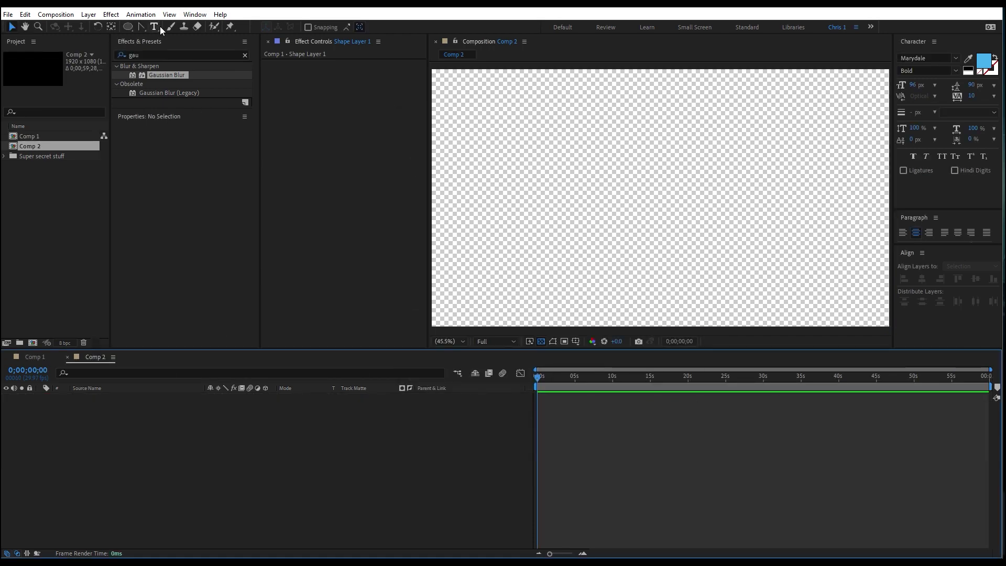
- Add a full-frame light gray (D3D3D3) solid, Light Gray Solid 3, to Comp 2
click(89, 14)
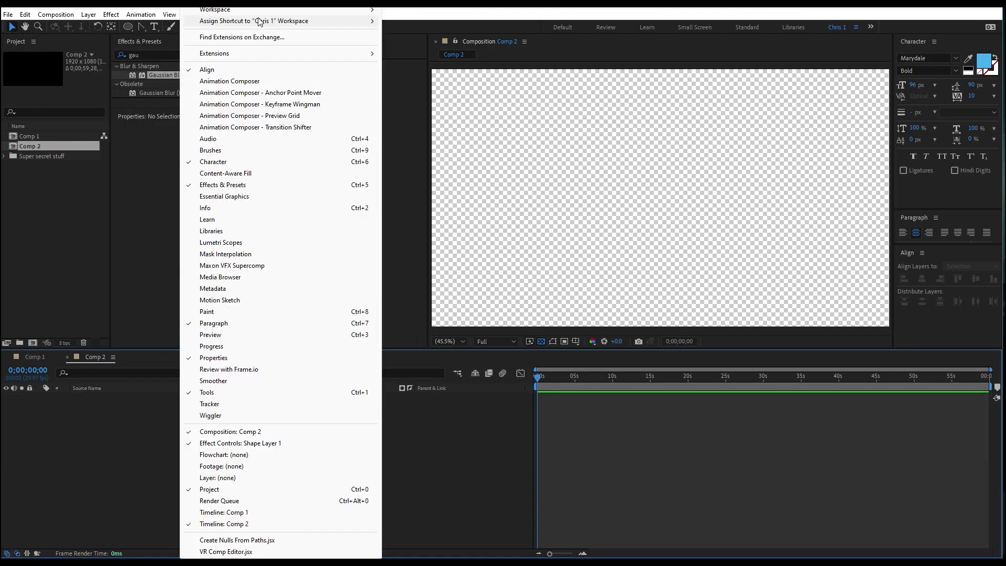
mouse_move(79, 18)
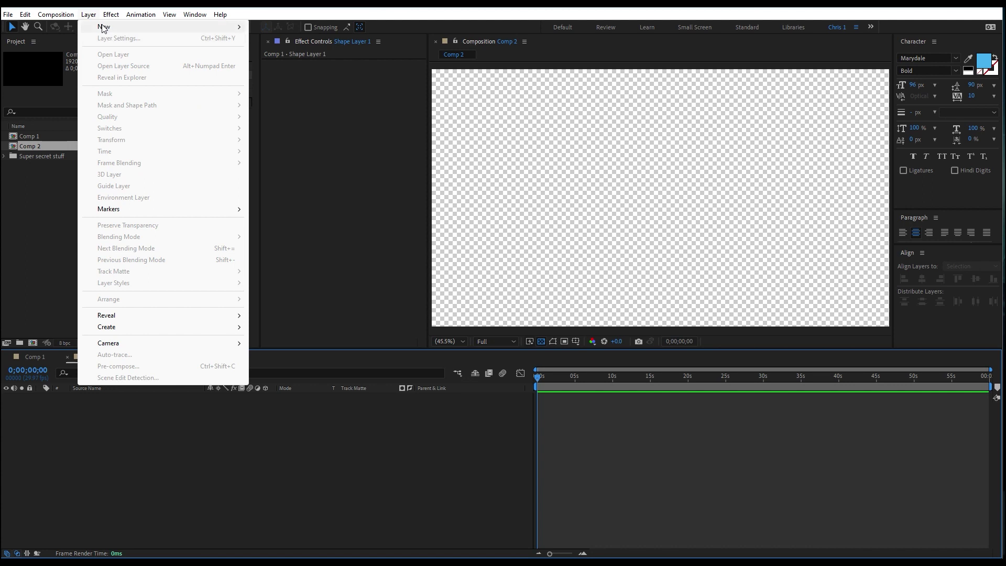
click(308, 39)
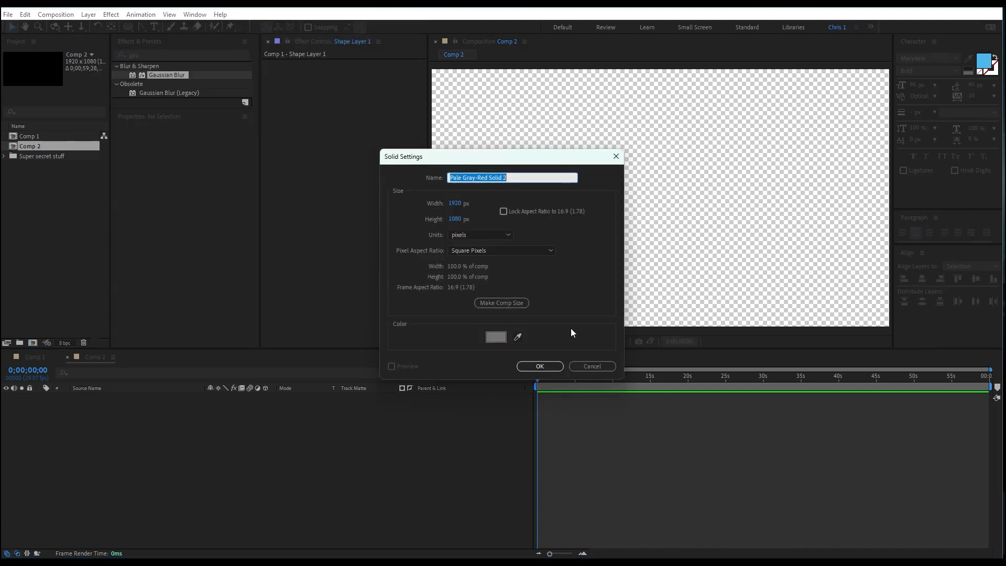
click(496, 337)
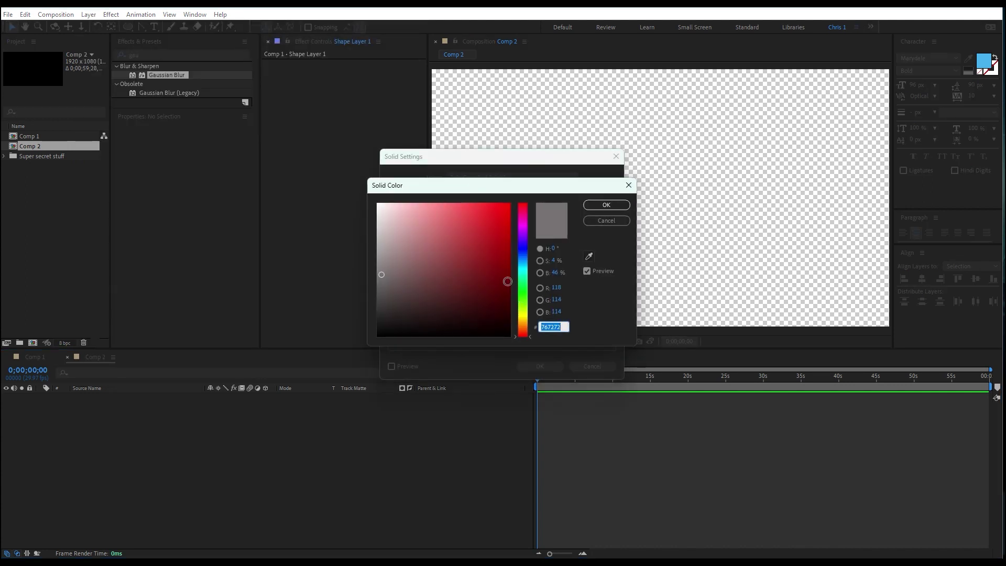
drag(527, 266, 526, 264)
drag(380, 273, 370, 226)
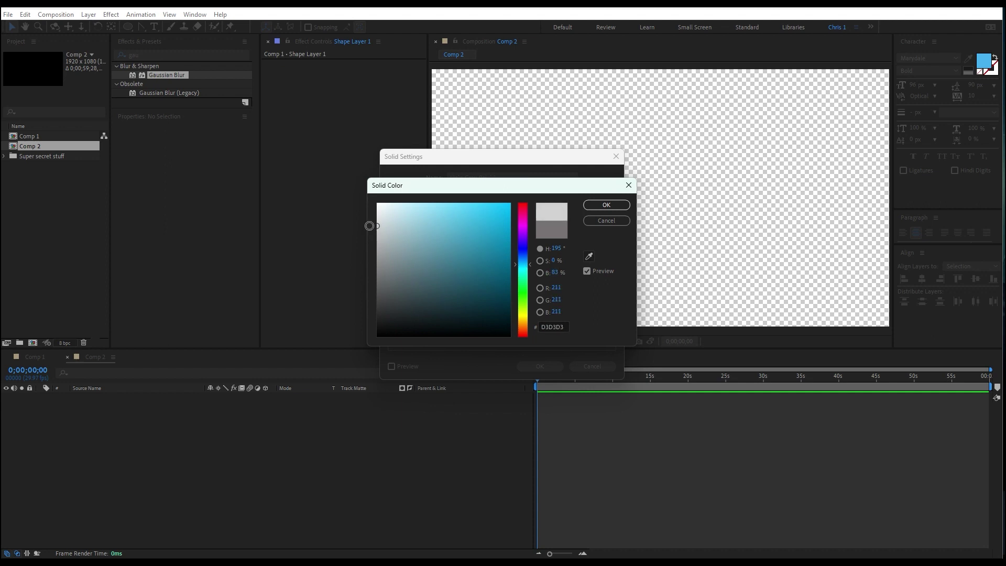
click(620, 205)
click(542, 366)
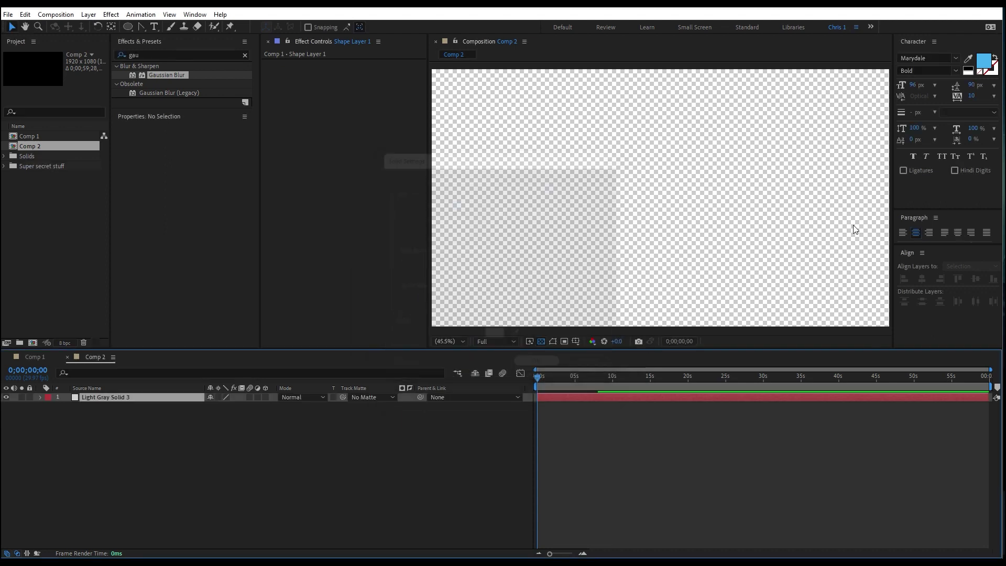
- Add a pale gray-cyan solid above the light gray one
click(89, 14)
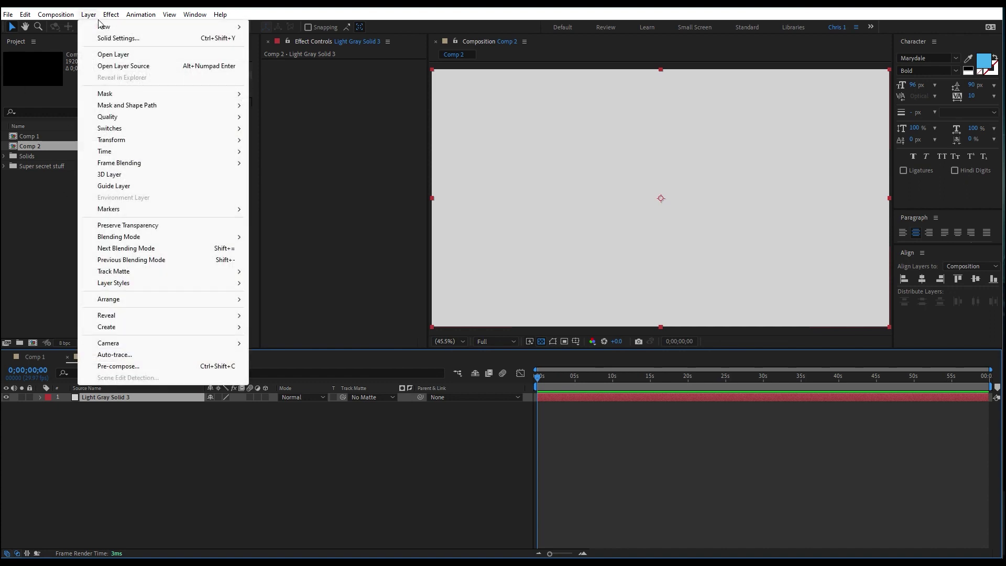
mouse_move(136, 26)
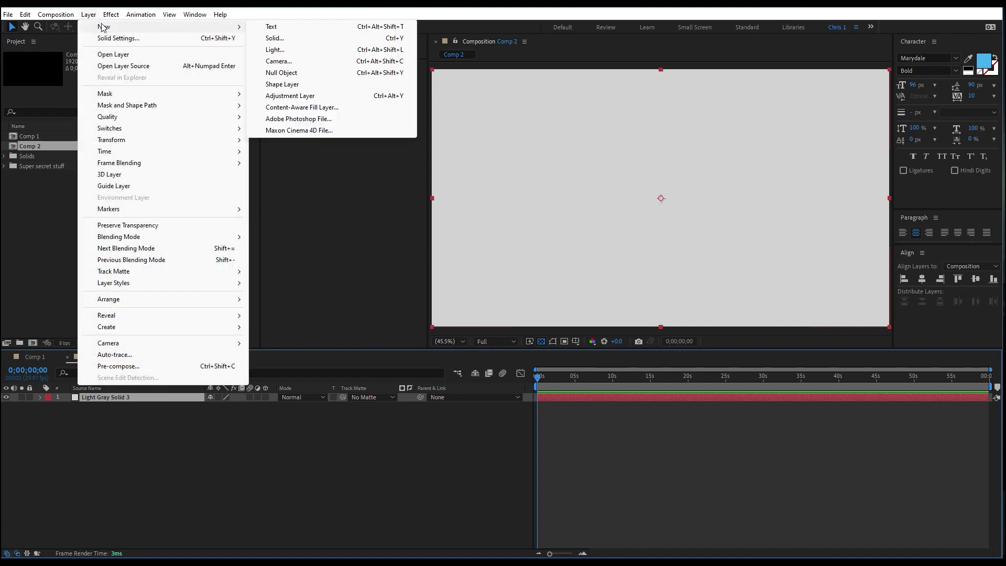
click(319, 40)
click(496, 335)
drag(522, 259, 523, 267)
drag(391, 233, 398, 237)
click(617, 206)
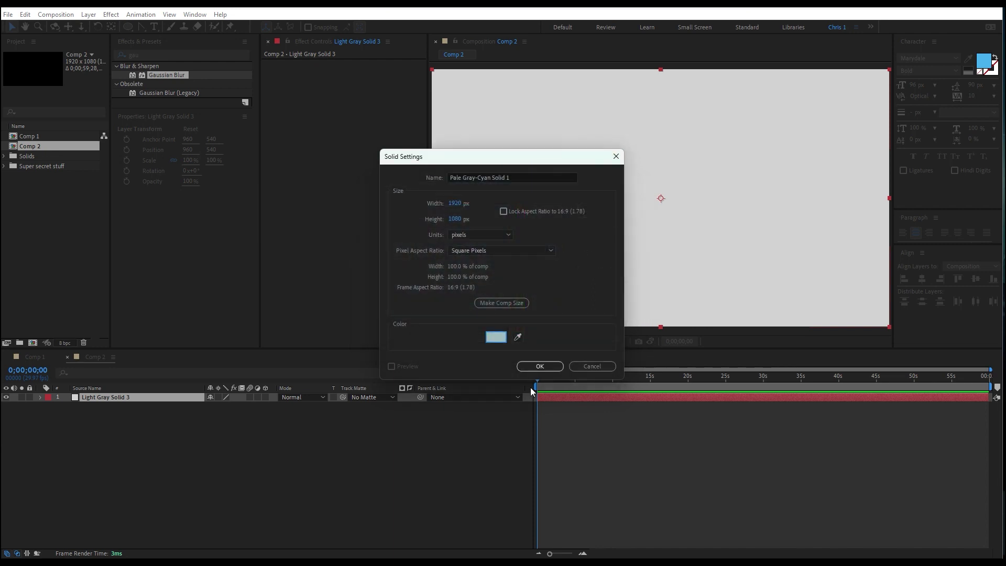
click(548, 367)
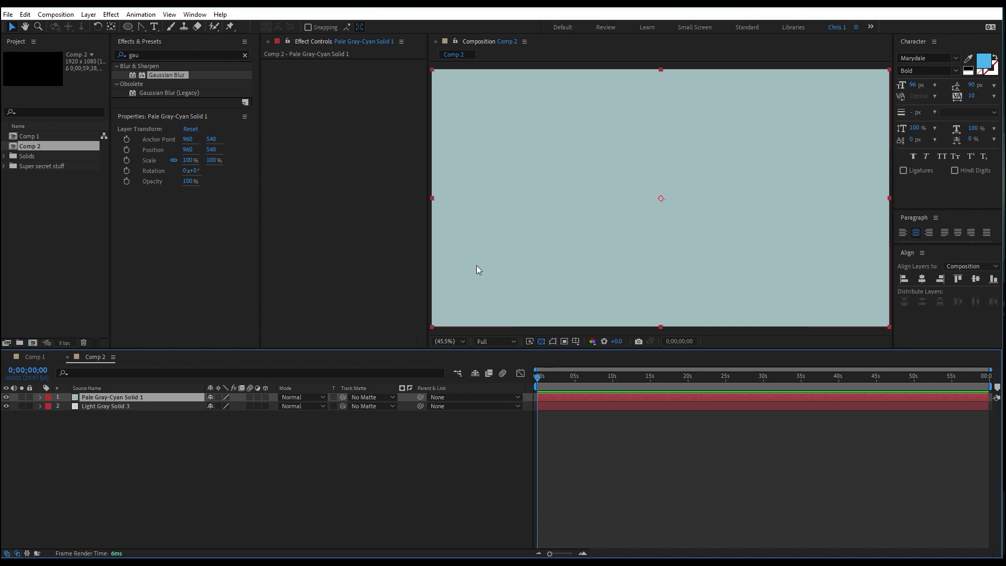
- Mask the pale gray-cyan solid with a wide ellipse across the lower frame
click(134, 28)
click(168, 52)
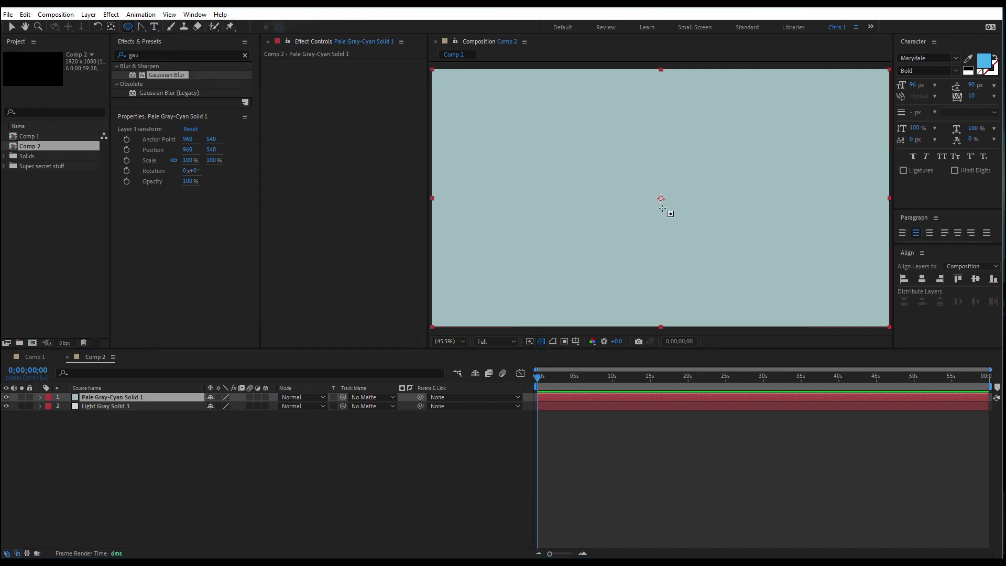
key(comma)
key(comma)
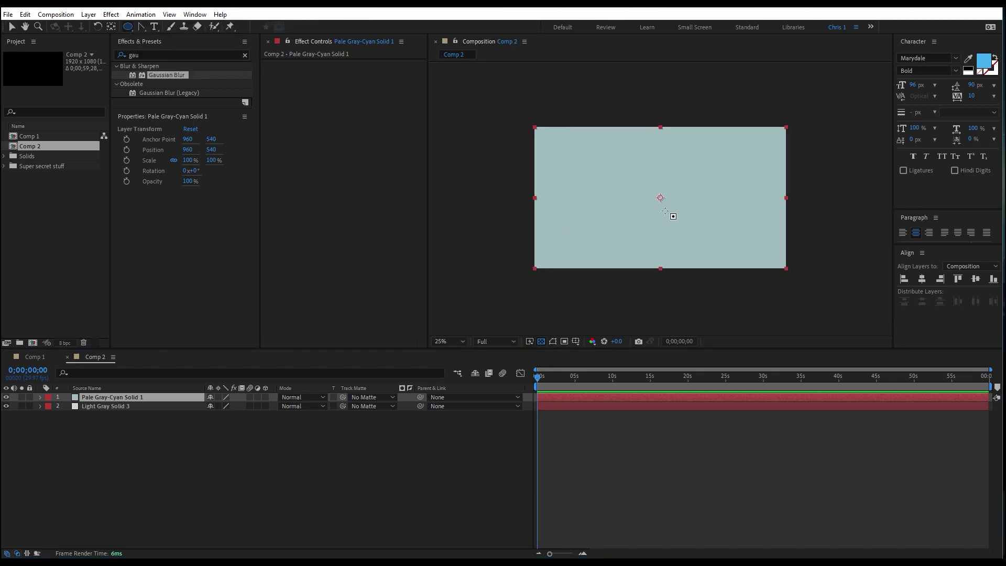
click(129, 29)
click(121, 419)
click(114, 409)
click(110, 399)
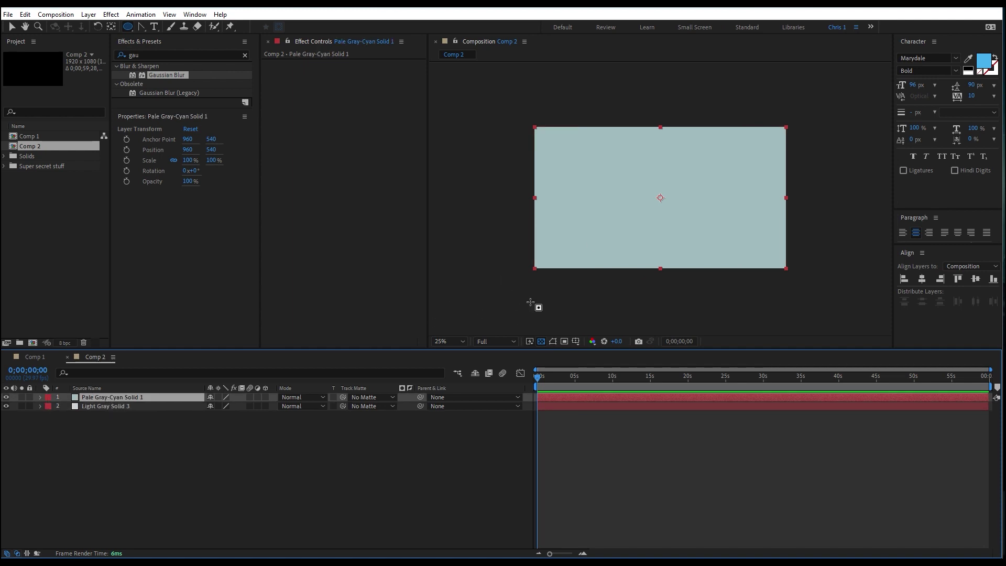
drag(508, 317, 827, 213)
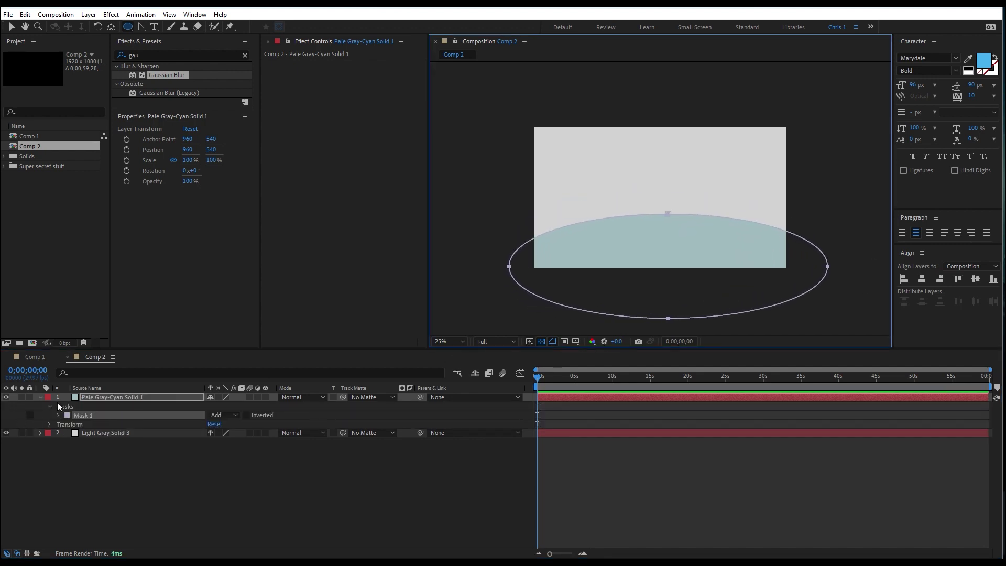
- Feather the elliptical mask edge to 324 px for a soft gradient
click(58, 415)
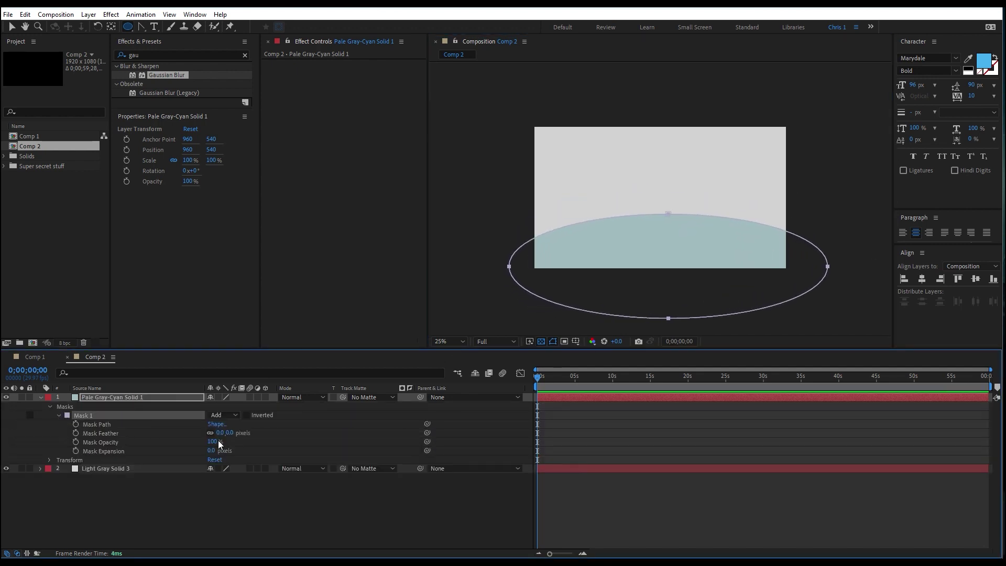
drag(219, 434, 303, 419)
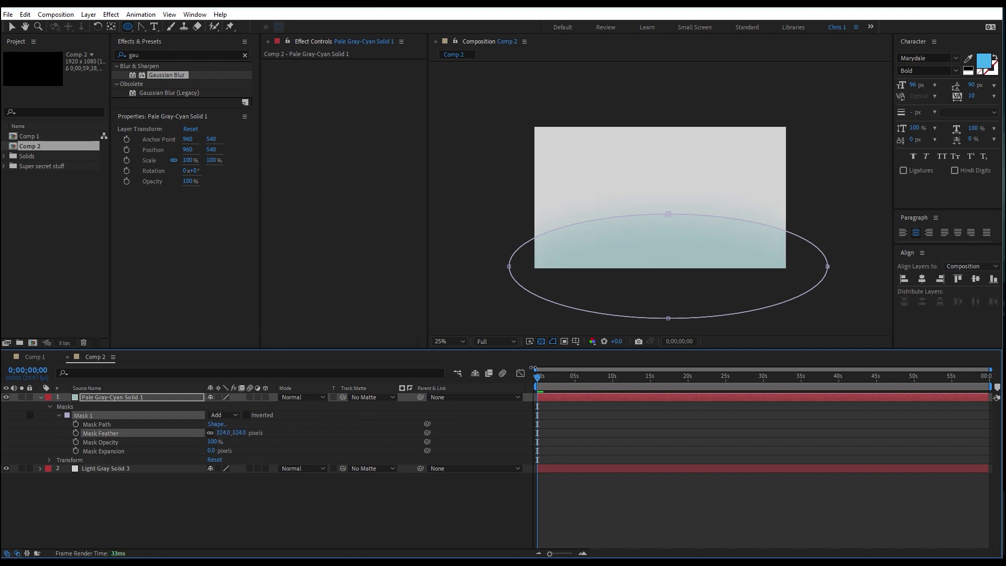
click(560, 378)
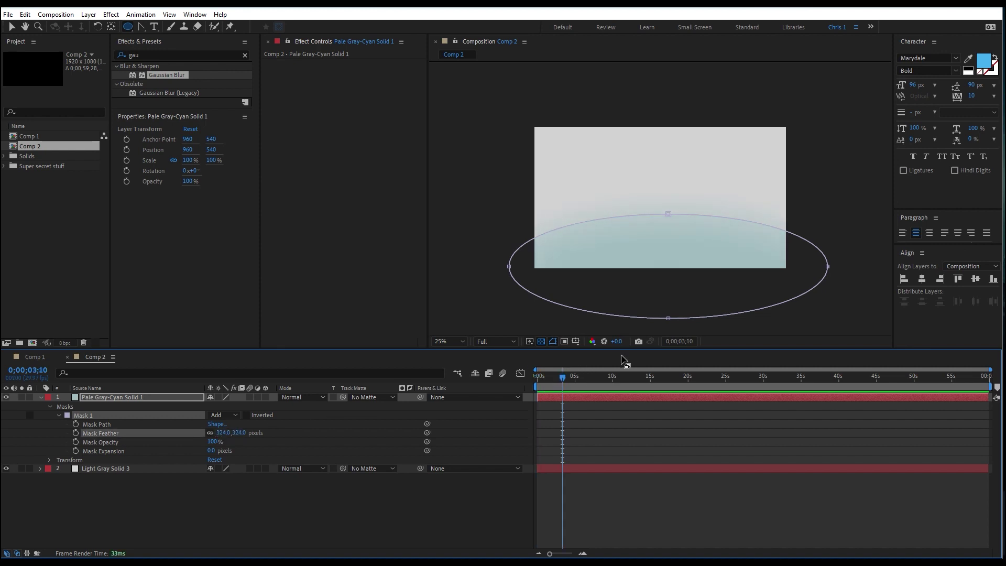
click(396, 526)
key(period)
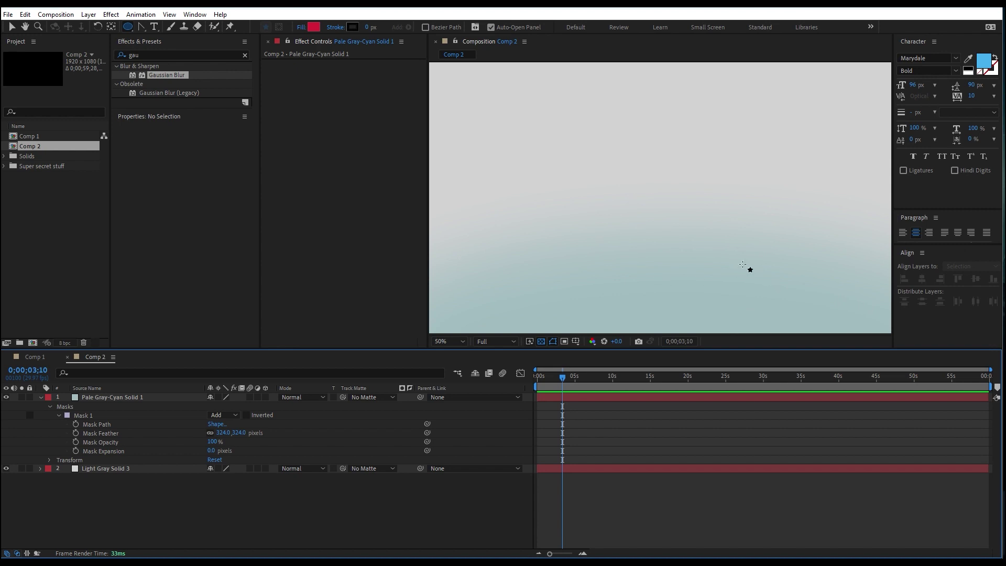
- Recolour the Light Gray Solid 3 background to D8D8D8 through its Solid Settings
click(97, 470)
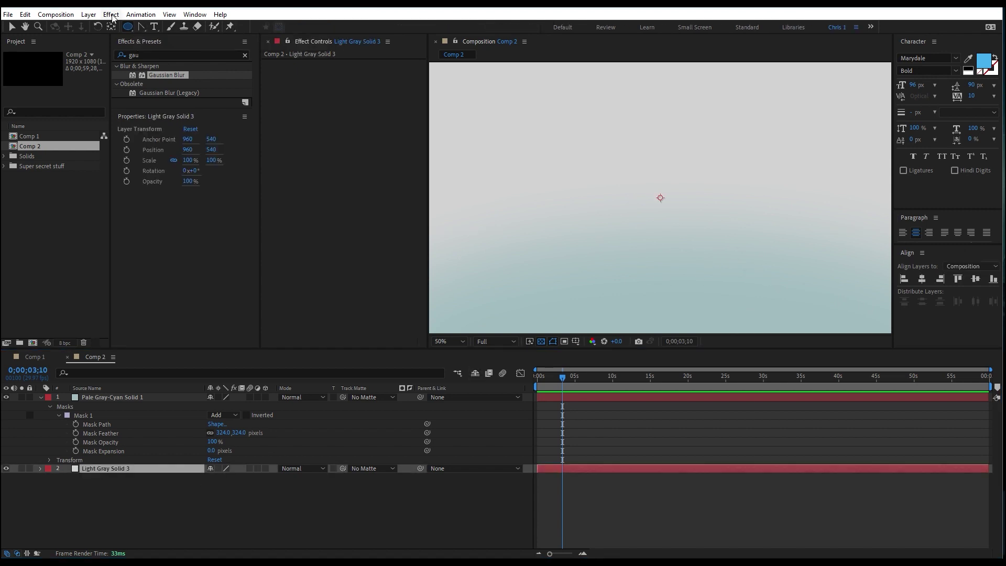
click(89, 14)
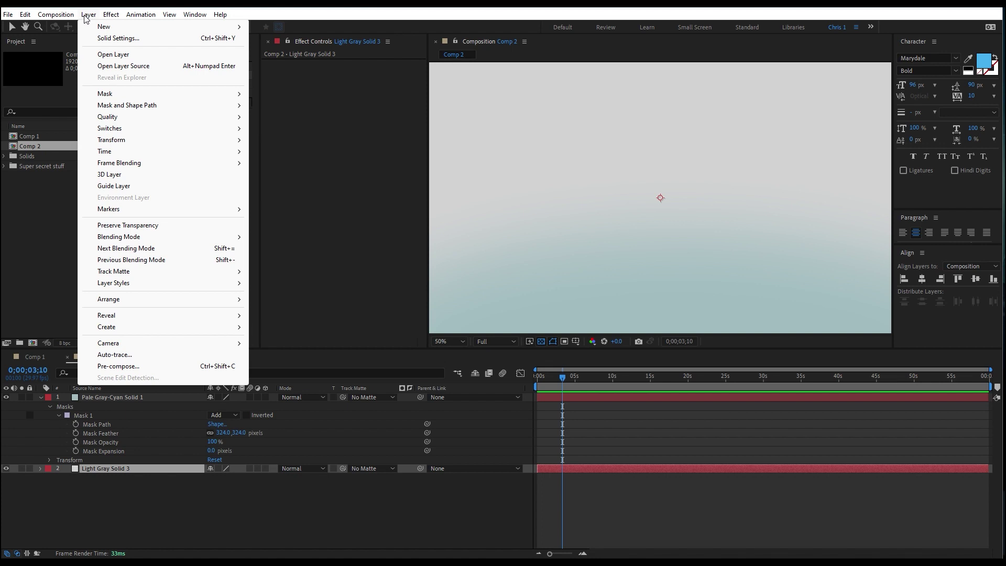
click(112, 39)
click(503, 339)
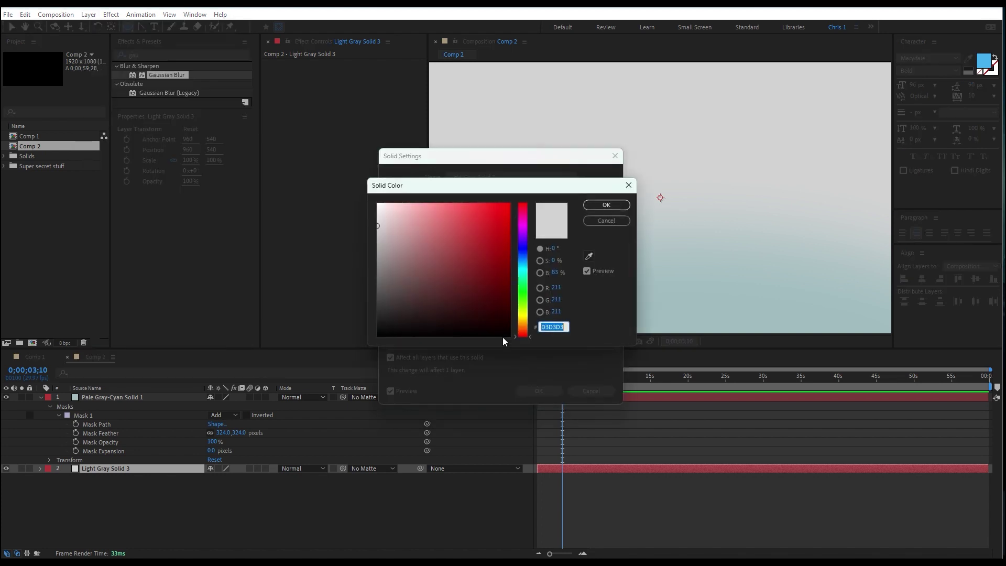
mouse_move(381, 226)
mouse_down()
mouse_move(385, 252)
mouse_move(400, 249)
mouse_move(392, 236)
mouse_move(376, 244)
mouse_move(372, 226)
mouse_up()
click(606, 206)
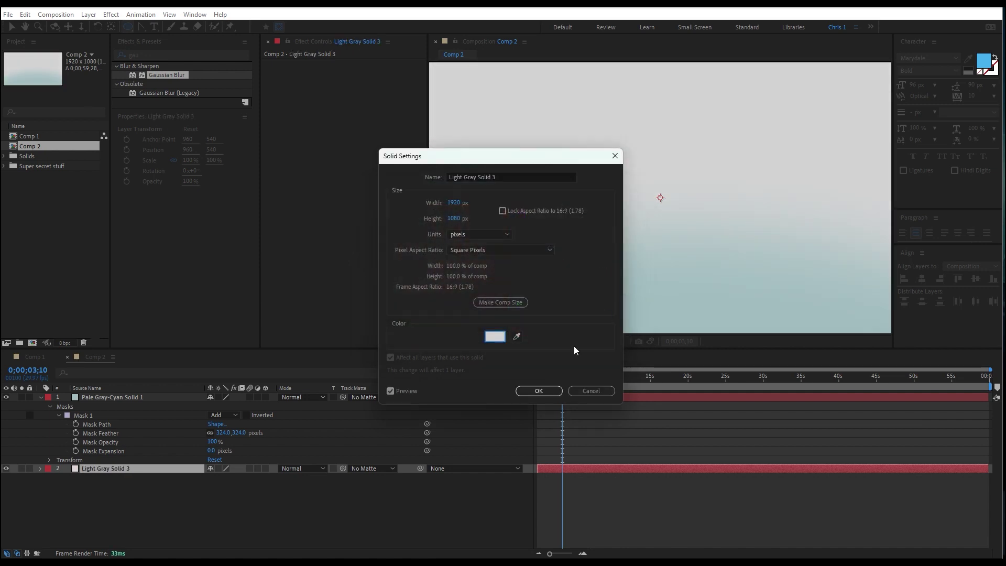
click(536, 390)
key(comma)
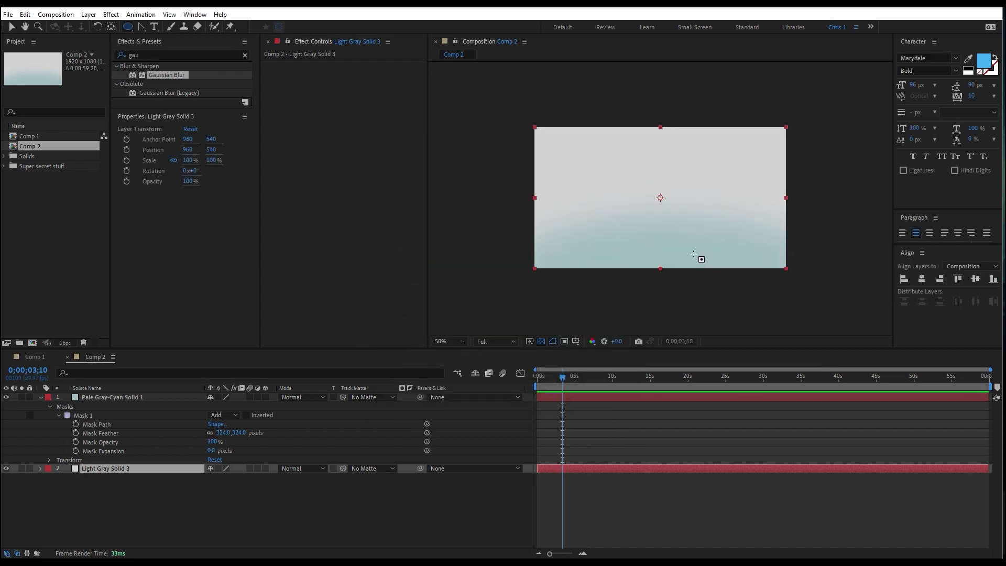
key(period)
click(175, 505)
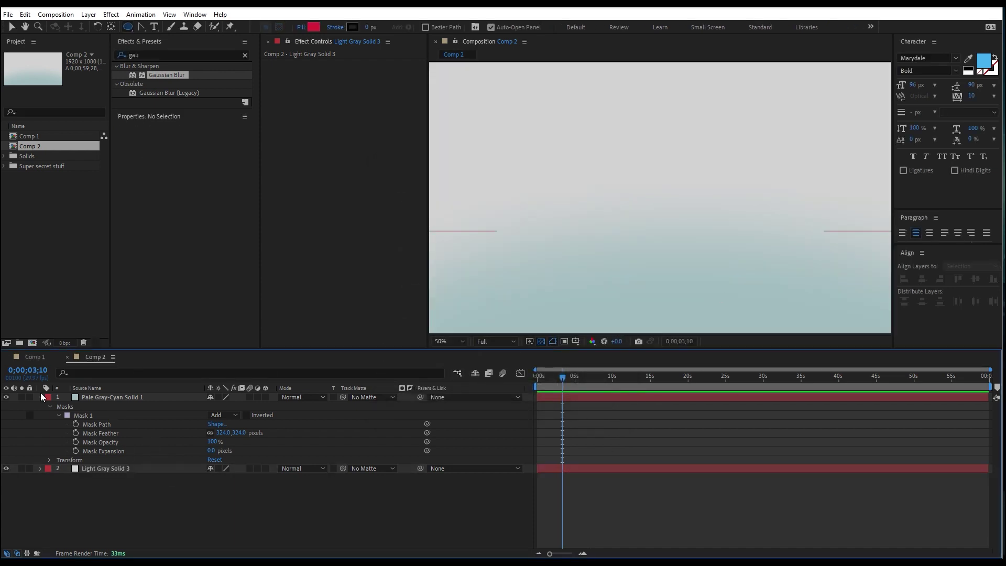
click(41, 397)
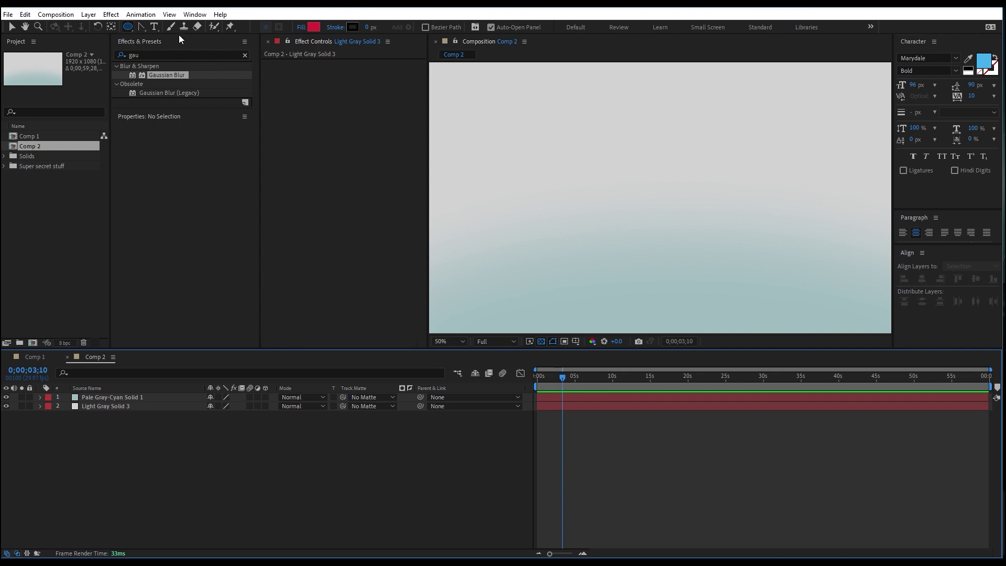
- Draw a 532×532 circle shape layer filled deep red (CB1228) with no stroke
click(134, 28)
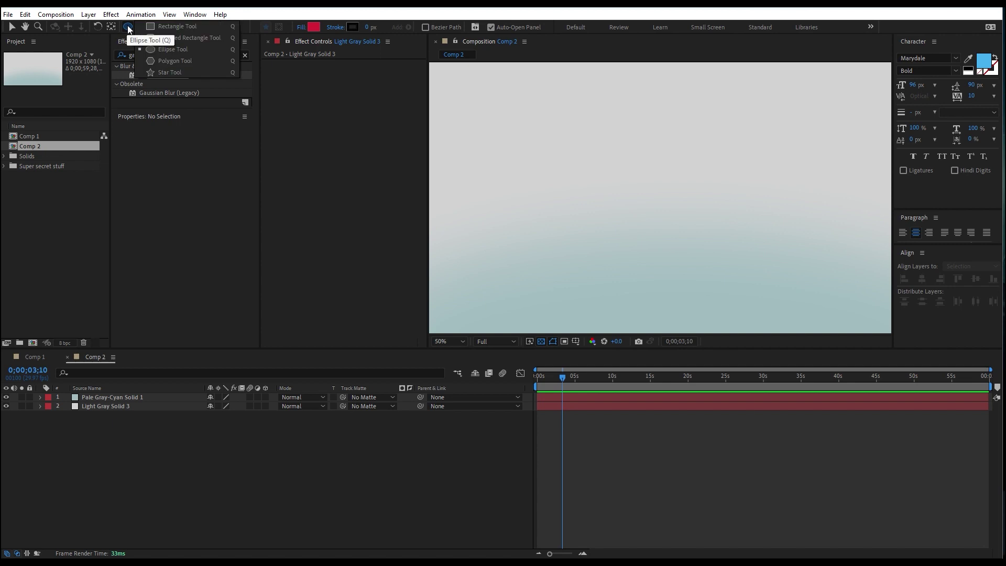
click(174, 51)
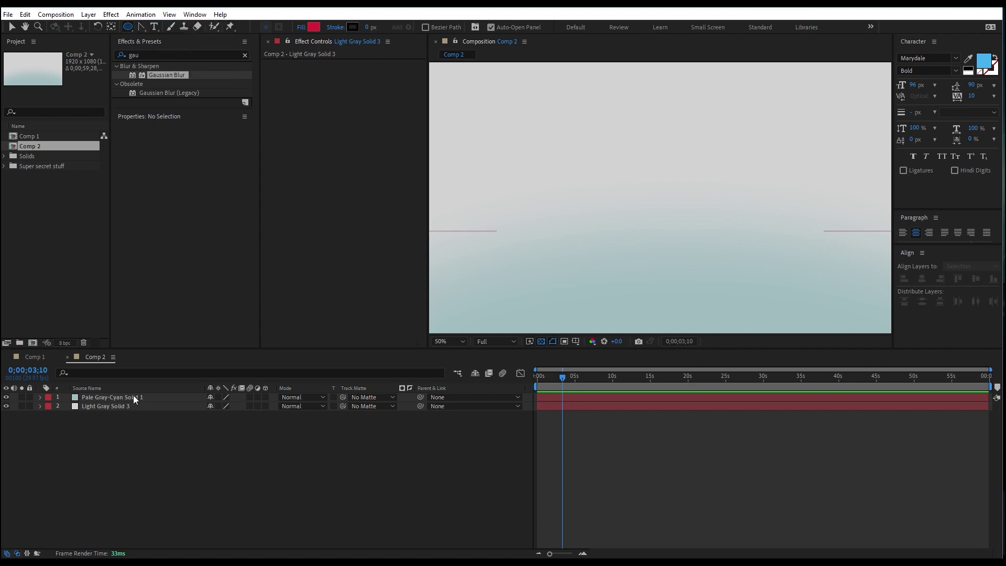
drag(715, 280, 573, 150)
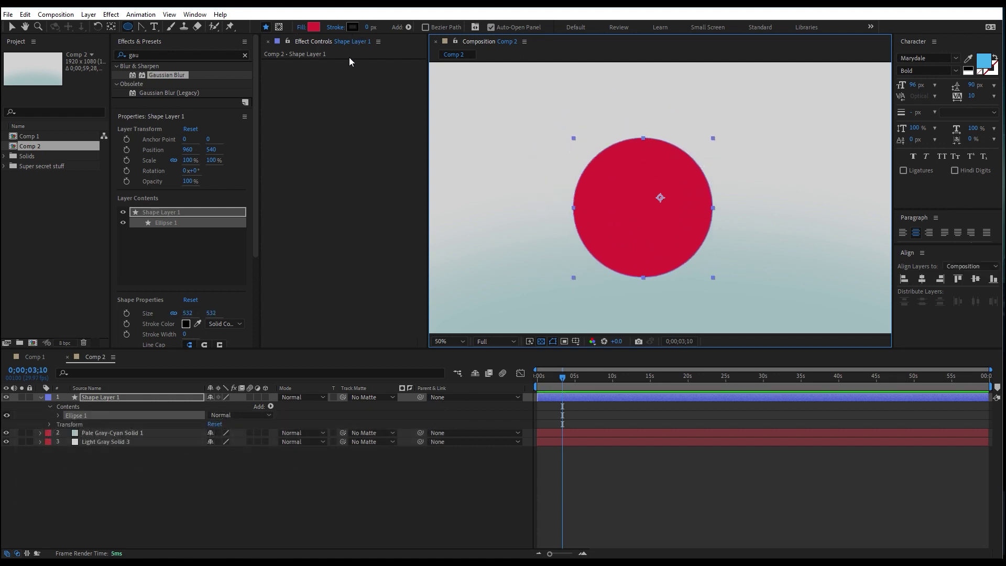
click(314, 28)
mouse_move(492, 232)
mouse_down()
mouse_move(411, 272)
mouse_move(442, 234)
mouse_move(512, 218)
mouse_move(501, 231)
mouse_up()
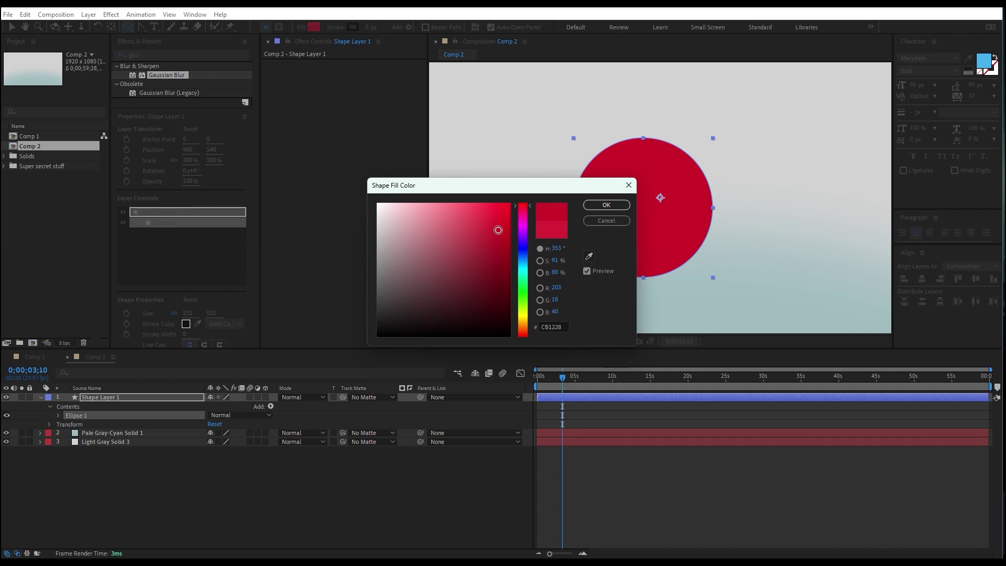
click(606, 205)
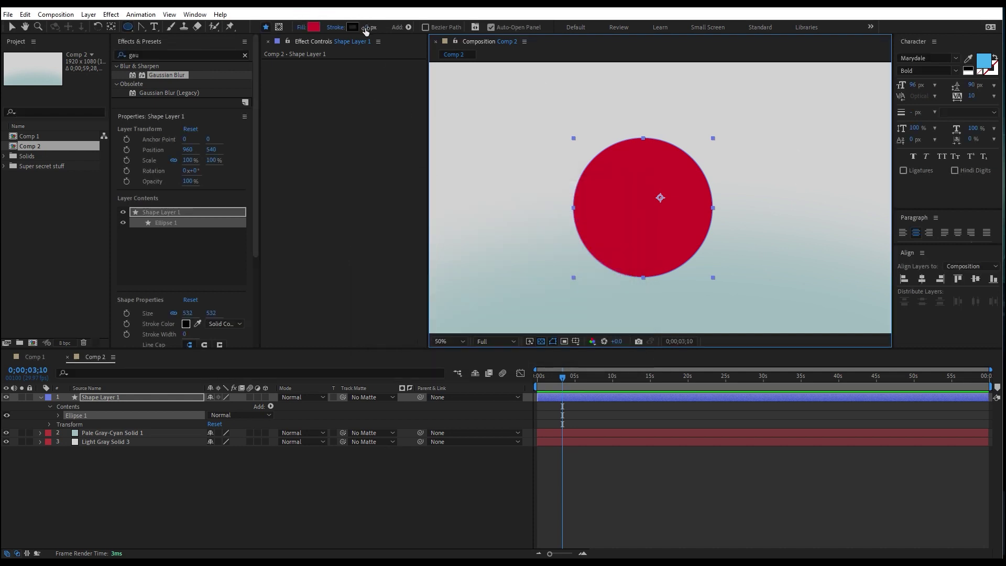
mouse_move(376, 28)
mouse_down()
mouse_move(396, 32)
mouse_move(372, 29)
mouse_up()
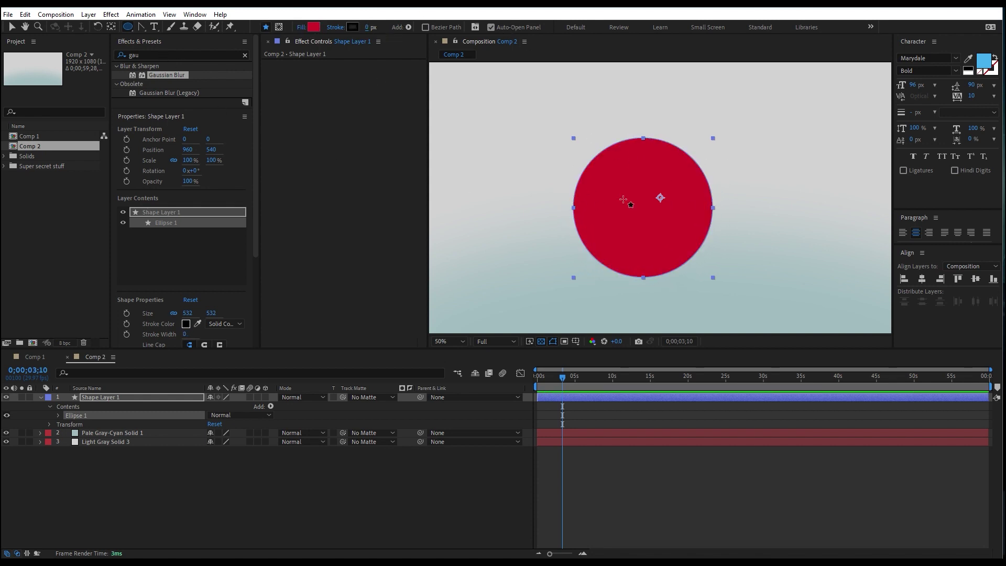
- Shrink the red circle slightly by dragging a corner handle
key(v)
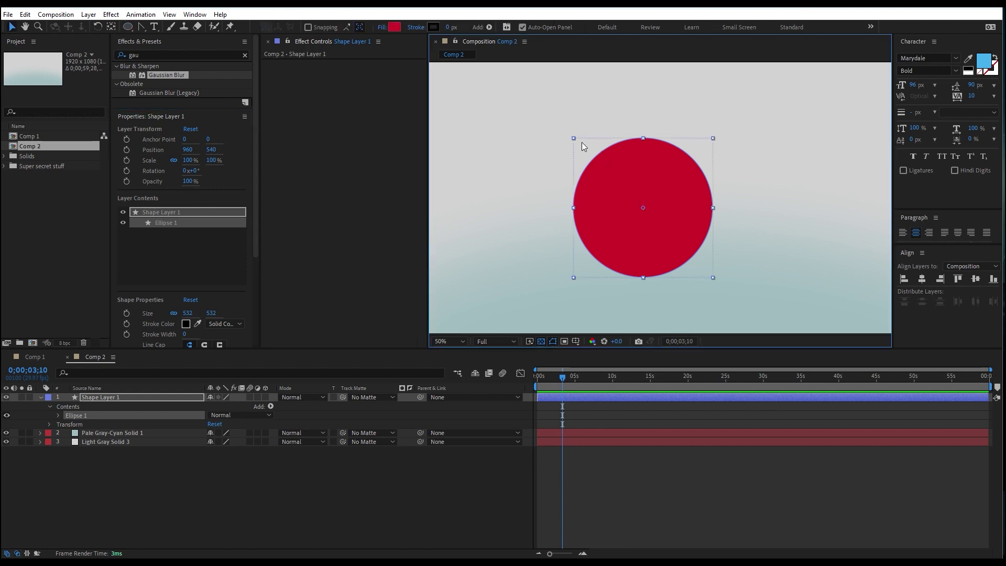
drag(570, 139, 588, 150)
key(ctrl+z)
drag(575, 140, 594, 164)
- Move Shape Layer 1's anchor point to the circle's centre (anchor -66, 38)
click(195, 495)
click(122, 407)
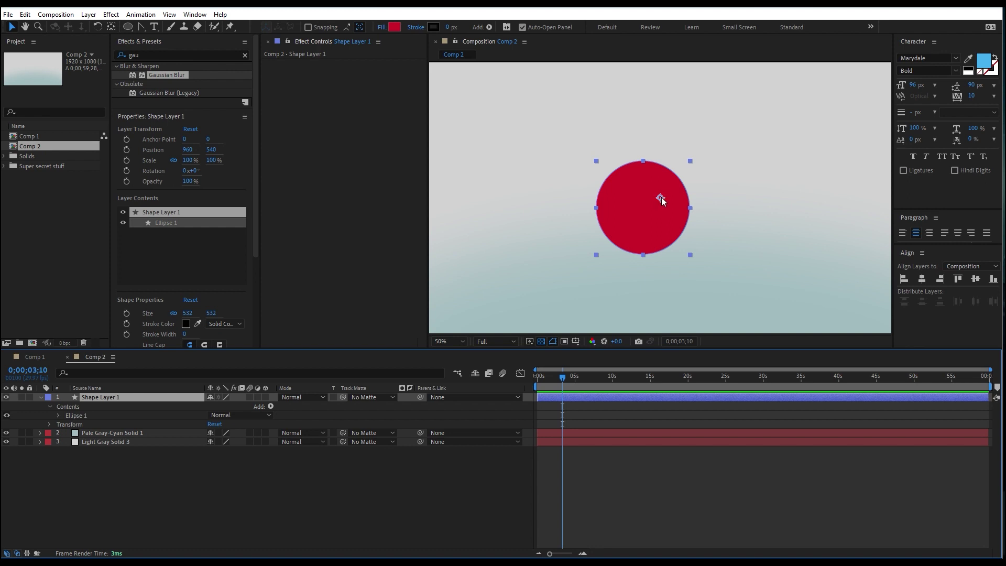
click(111, 27)
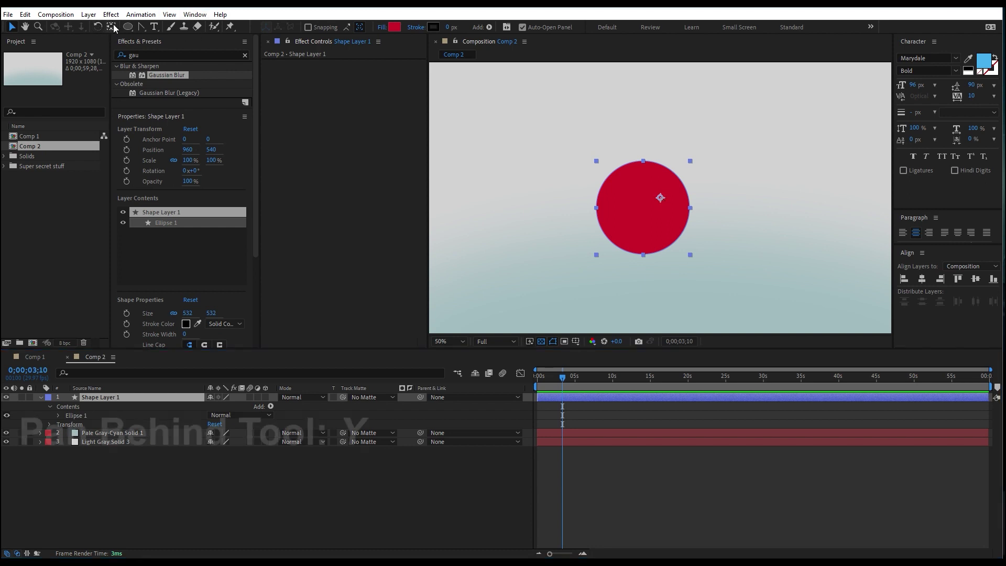
mouse_move(660, 202)
mouse_down()
mouse_move(675, 211)
mouse_move(624, 171)
mouse_move(580, 226)
mouse_move(664, 209)
mouse_move(636, 229)
mouse_move(629, 213)
mouse_move(654, 238)
mouse_move(641, 192)
mouse_move(658, 209)
mouse_move(641, 211)
mouse_move(649, 211)
mouse_move(597, 161)
mouse_move(651, 164)
mouse_move(653, 216)
mouse_up()
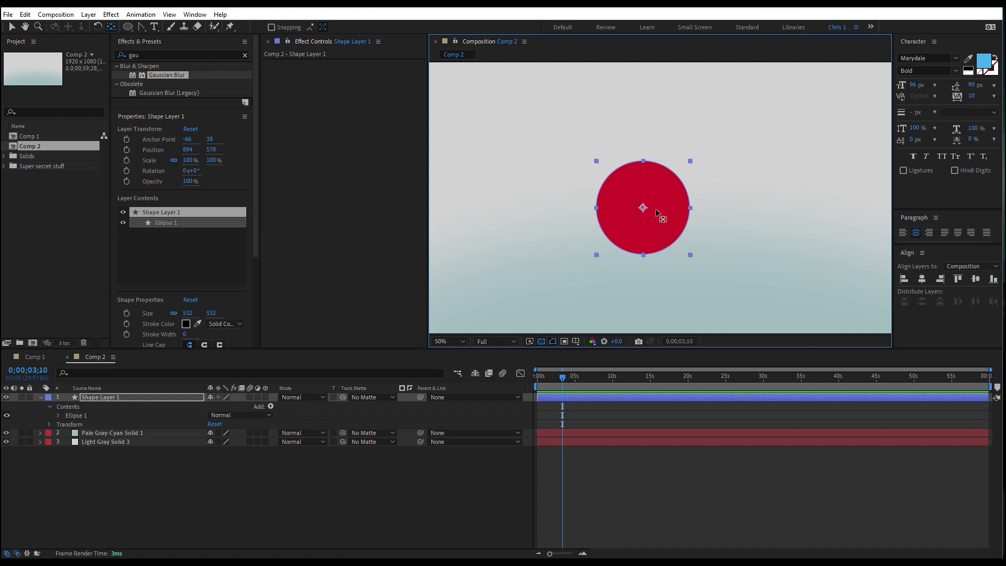
scroll(729, 229, down, 1)
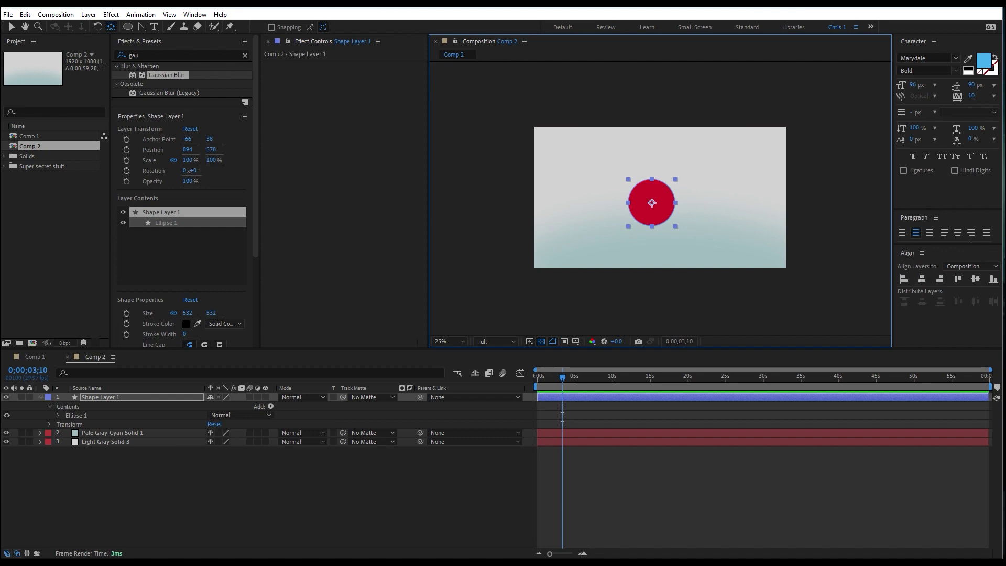
- Centre the circle in the frame and move its anchor to the bottom edge (-66, 216.1)
click(194, 14)
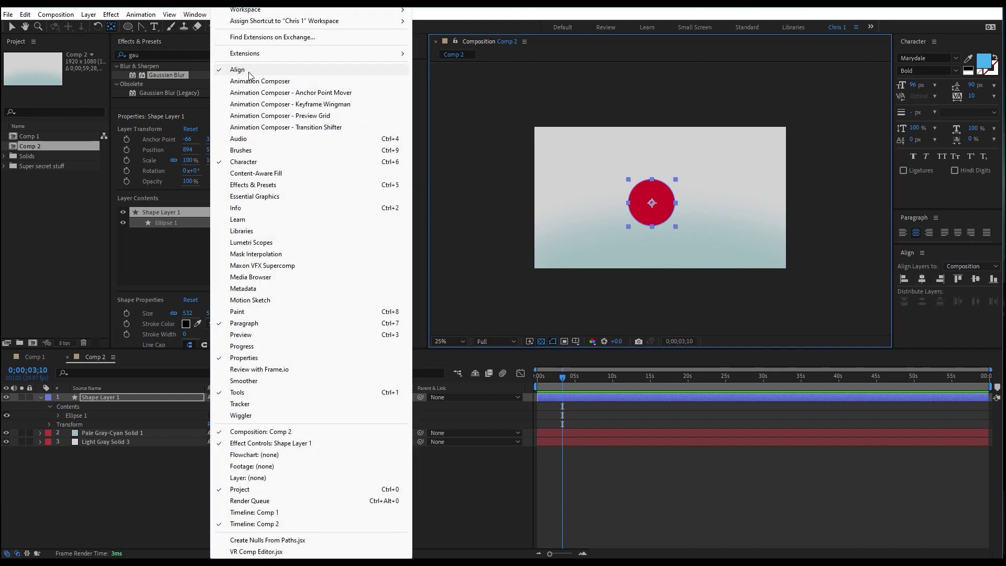
click(949, 215)
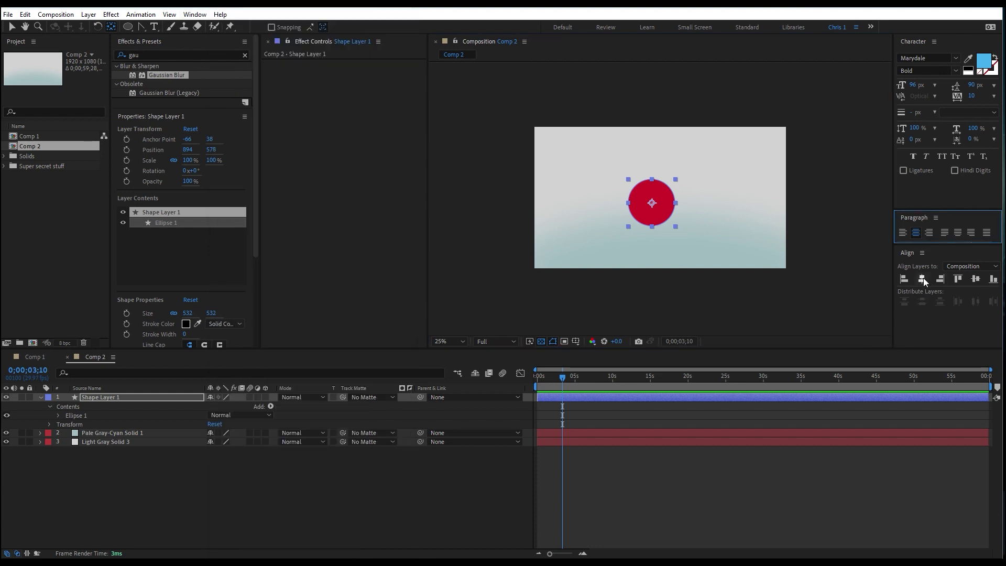
click(922, 279)
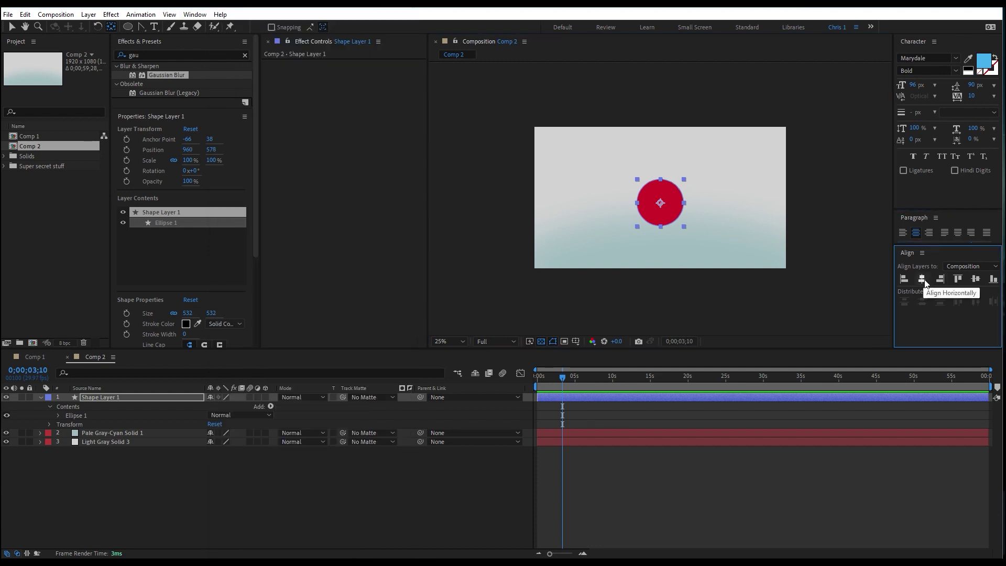
click(976, 279)
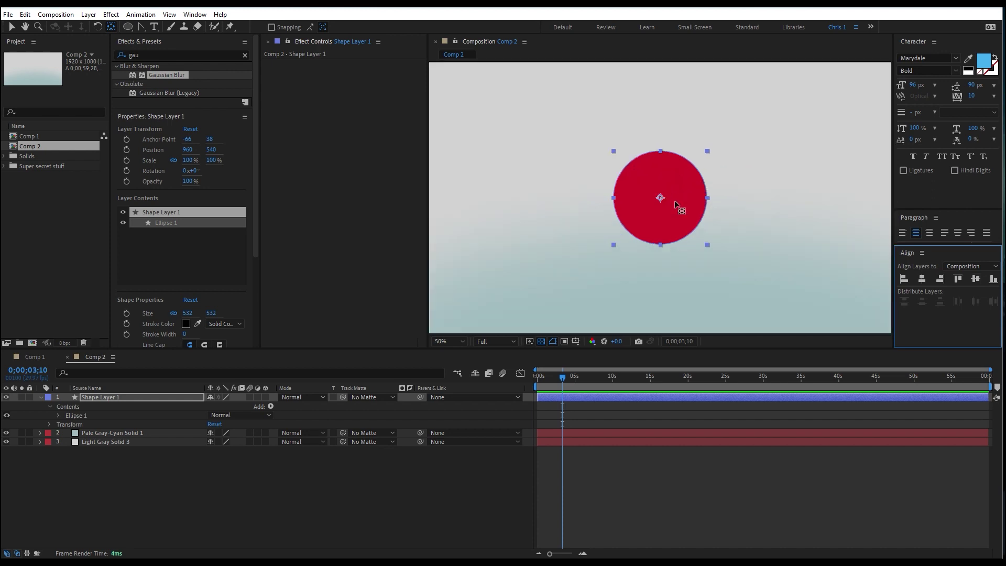
drag(660, 197, 661, 248)
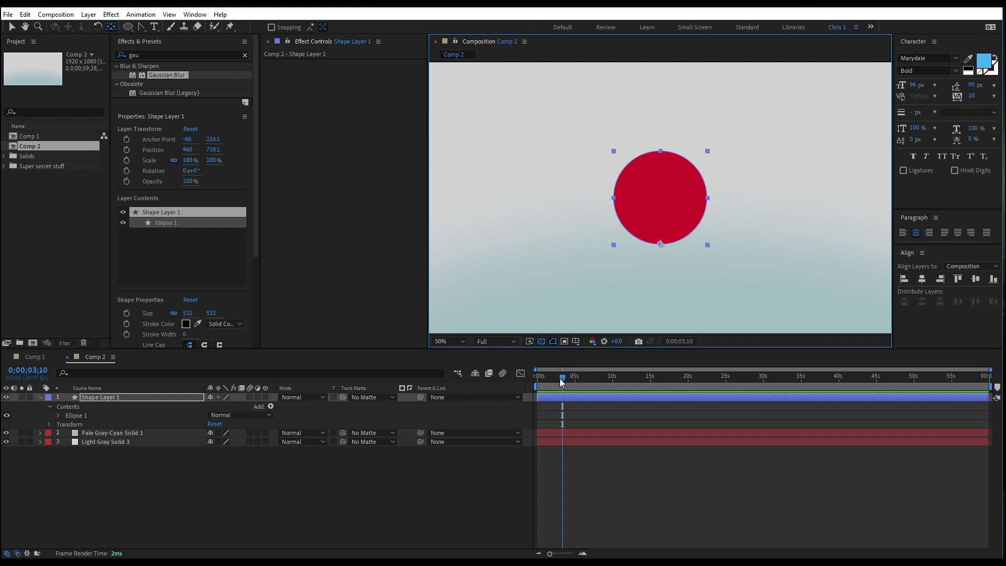
- Nudge the circle up-left to position 940, 690.1 and scale it down to about 79%
drag(561, 382, 574, 407)
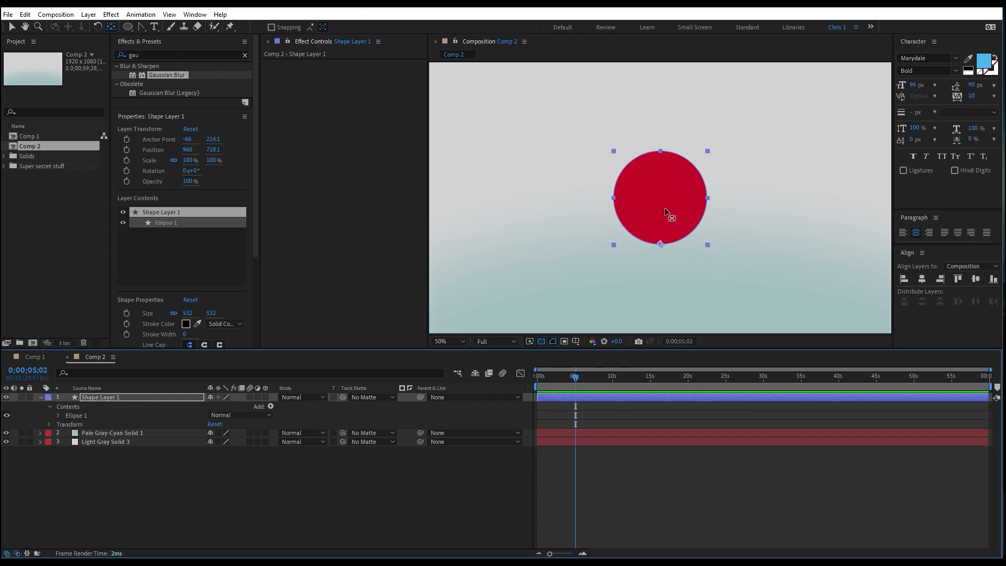
key(comma)
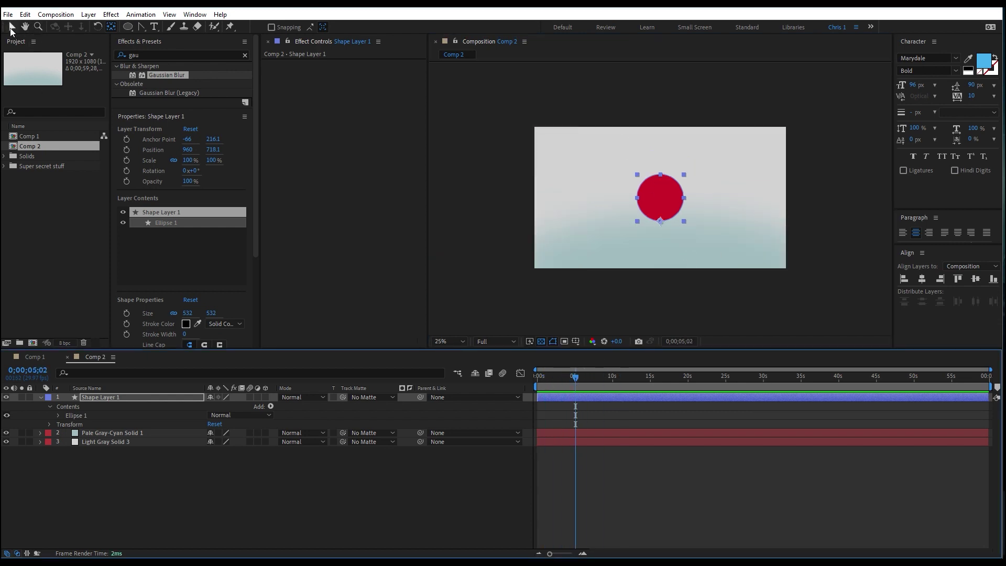
click(11, 27)
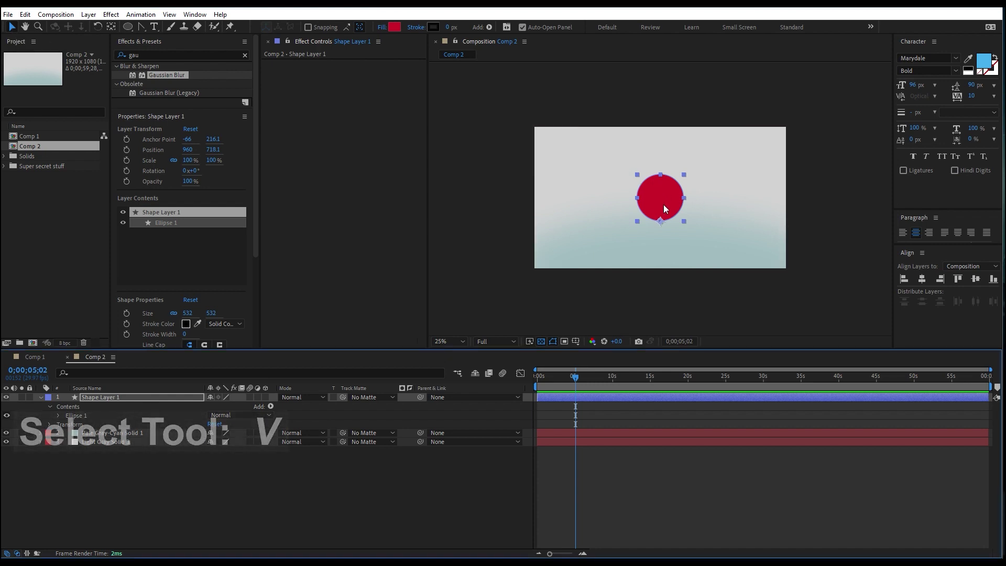
mouse_move(663, 203)
mouse_down()
mouse_move(650, 206)
mouse_move(637, 189)
mouse_move(662, 205)
mouse_up()
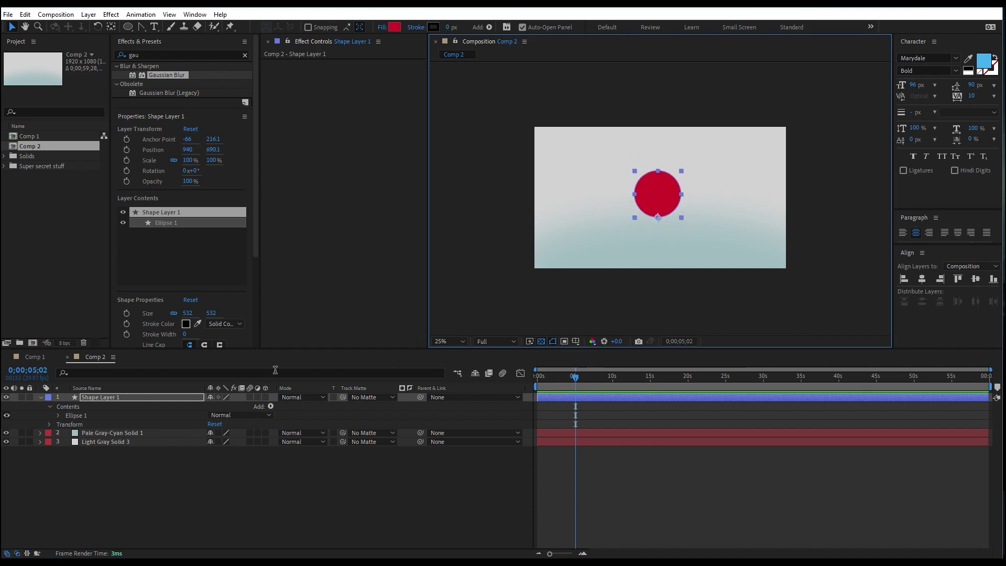
key(s)
drag(225, 406, 218, 412)
- Set the circle's Scale to exactly 75%
click(226, 406)
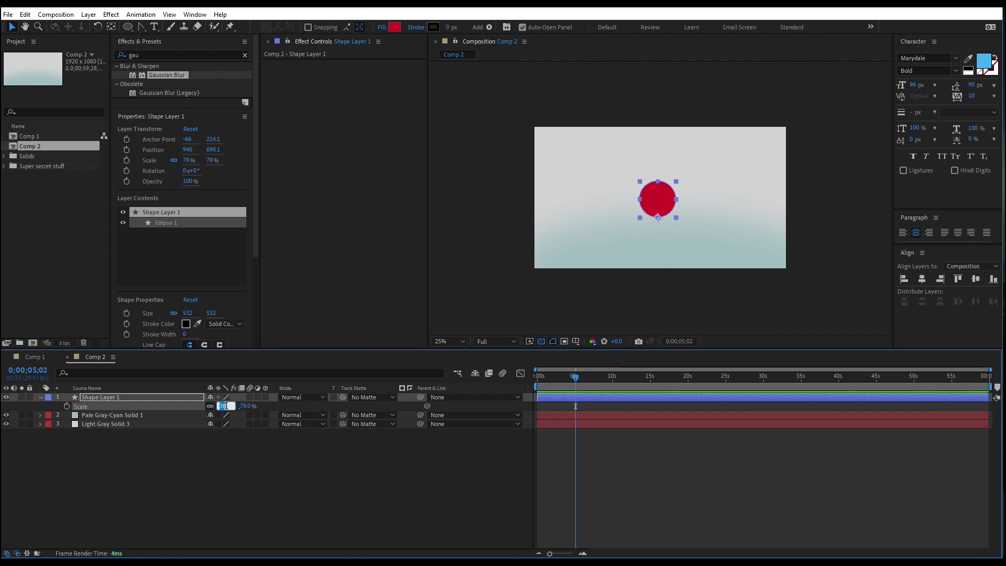
text(75)
key(Return)
scroll(661, 206, up, 2)
scroll(686, 211, down, 2)
- Trim Comp 2 to a work area ending at about 4 seconds
drag(573, 378, 534, 382)
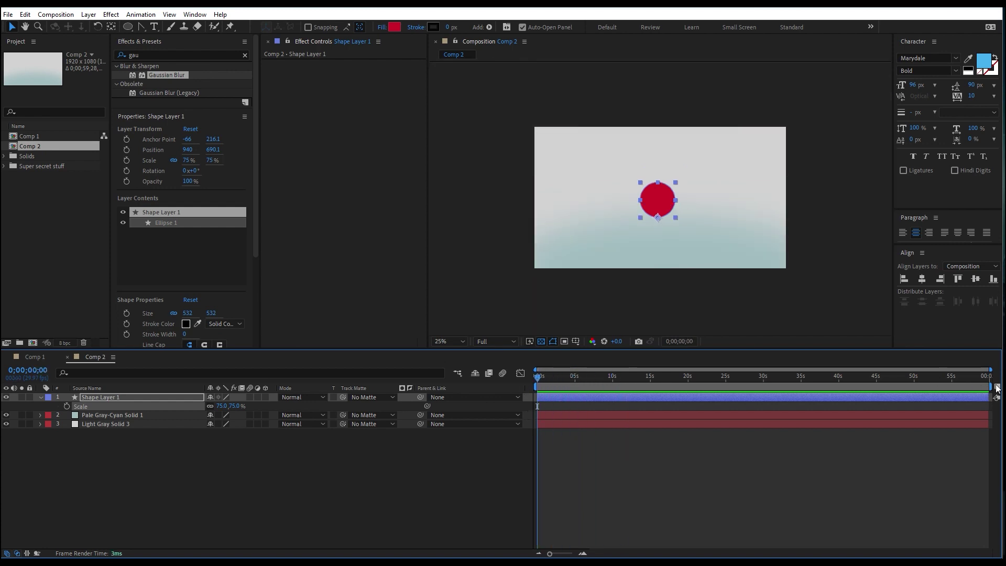
drag(992, 386, 569, 388)
right_click(564, 387)
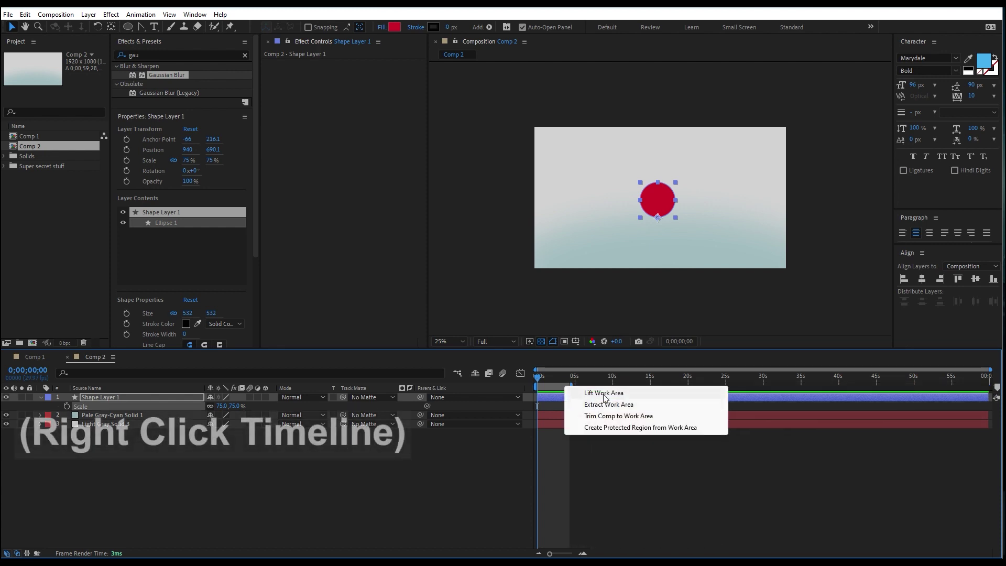
click(614, 419)
drag(536, 377, 485, 393)
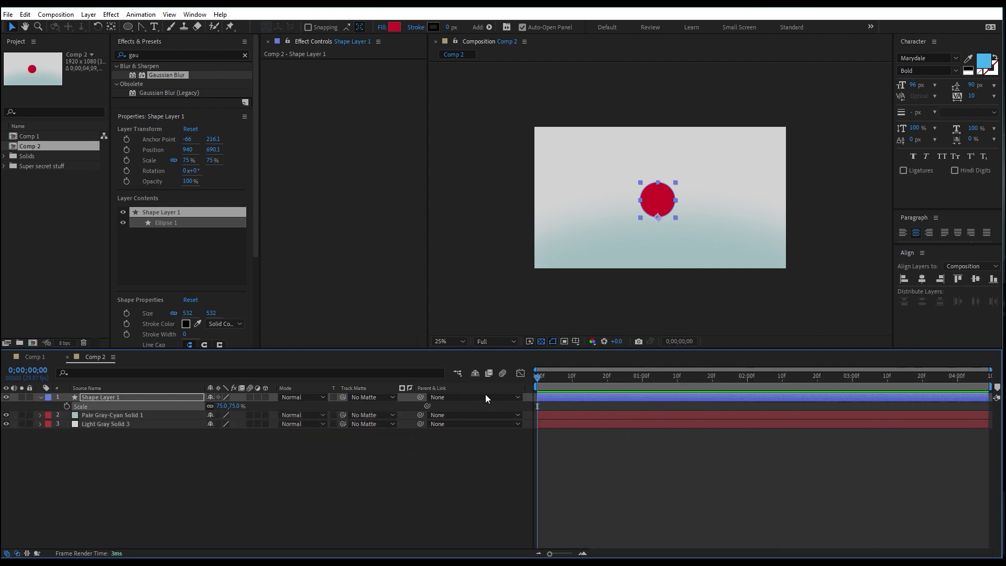
- Rename Shape Layer 1 to 'Ball'
click(89, 397)
key(p)
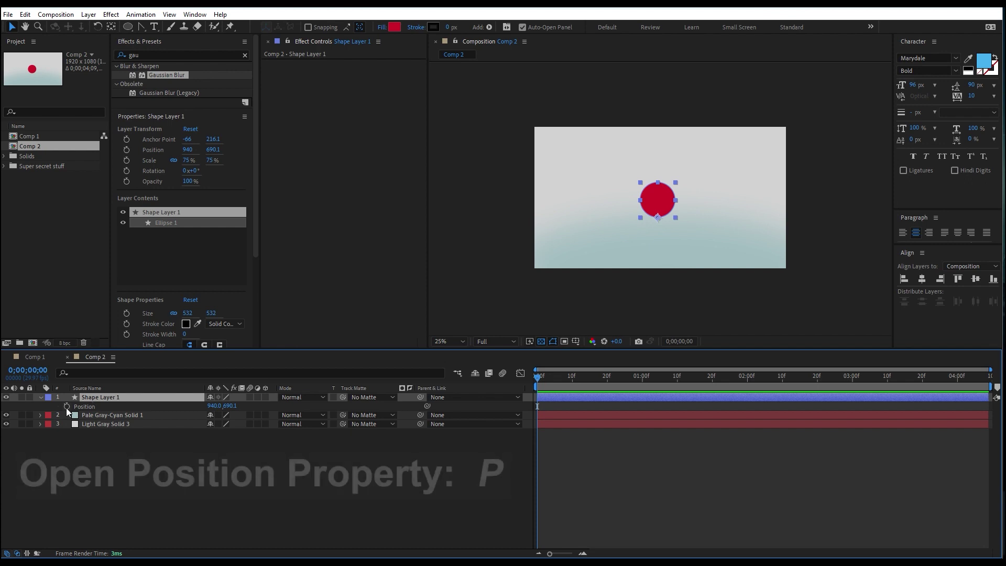
right_click(111, 396)
click(135, 373)
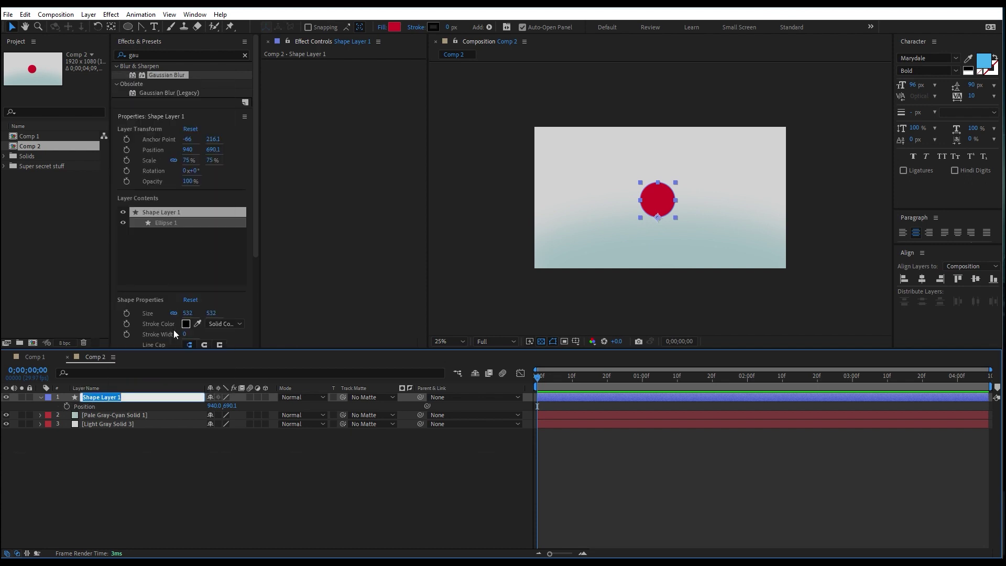
text(Ball)
key(Return)
click(170, 476)
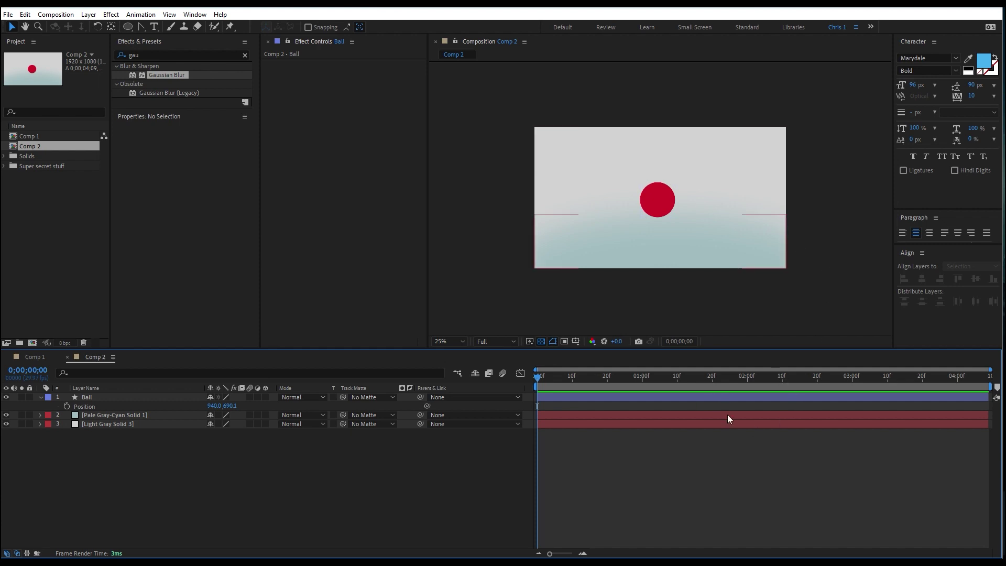
- Start Position keyframing on the Ball, placing it off-canvas upper left at frame 0
click(66, 406)
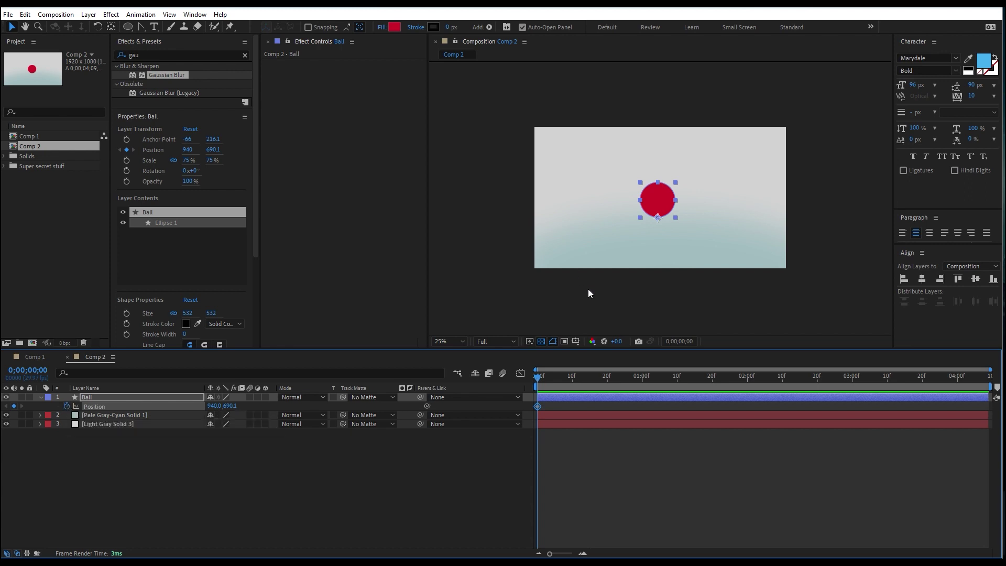
click(551, 378)
key(Home)
drag(656, 204, 515, 148)
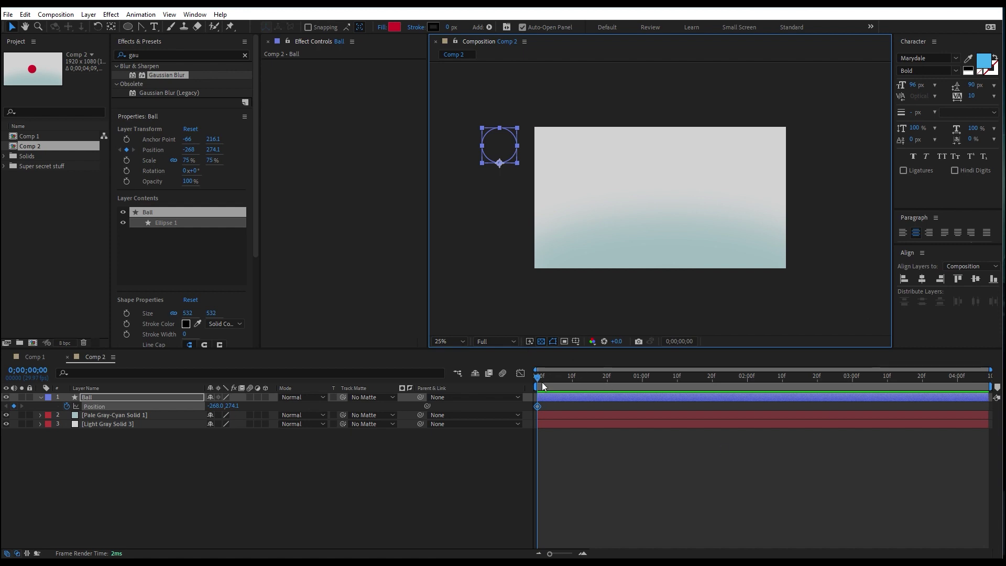
key(space)
- Key the ball at lower centre at frame 21 and off the upper right at 0;00;01;11
drag(642, 407, 612, 408)
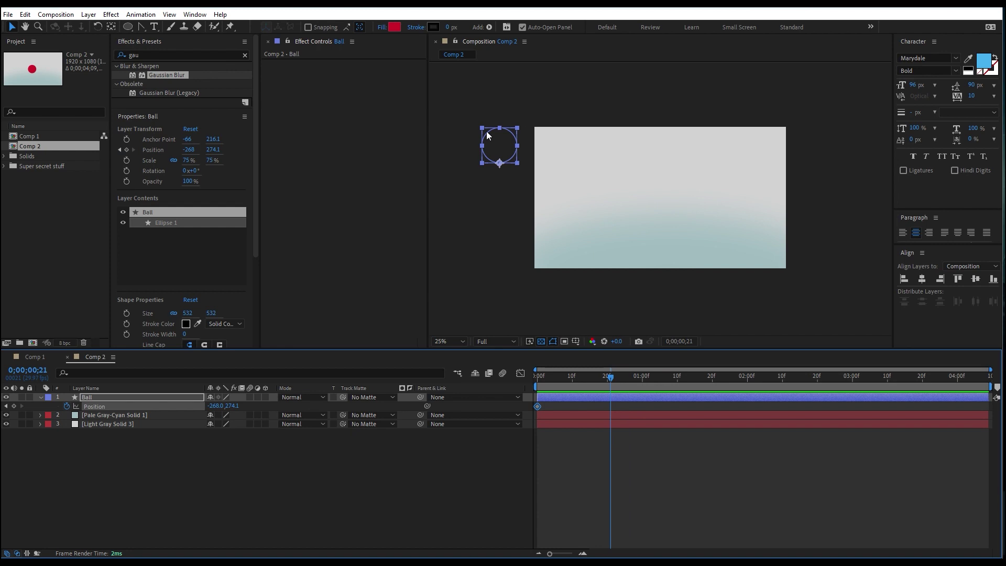
drag(502, 144, 658, 224)
drag(610, 381, 681, 381)
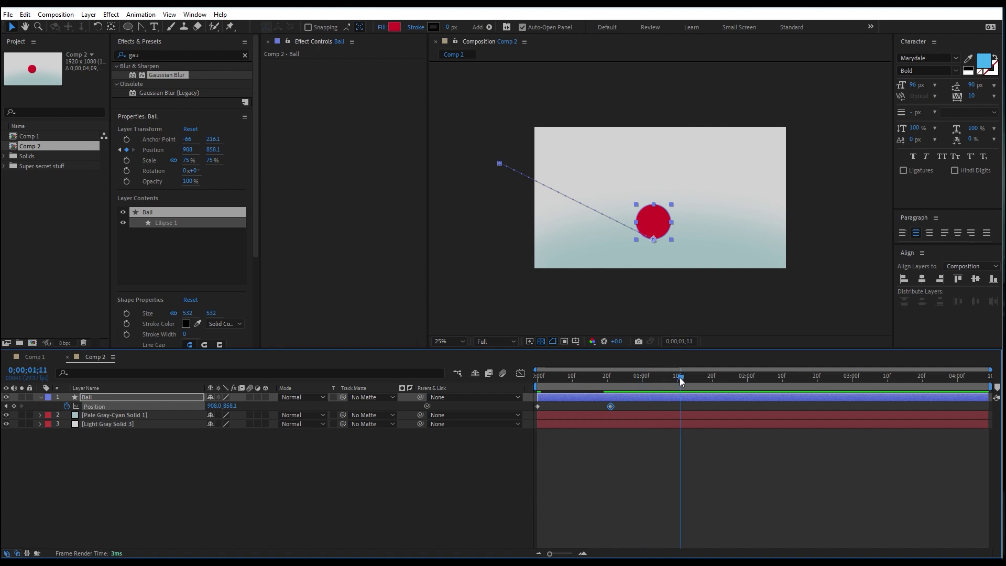
drag(658, 218, 833, 160)
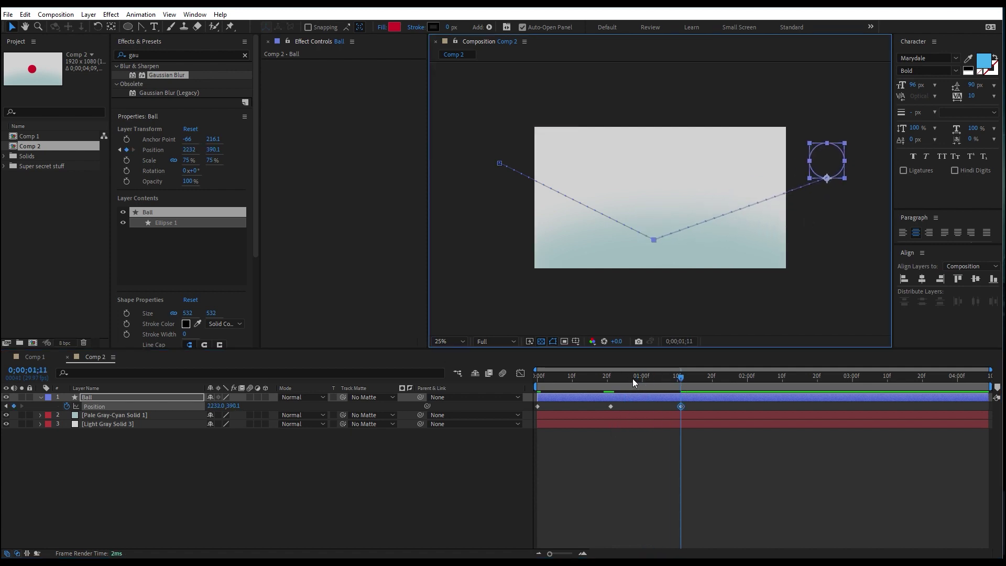
drag(658, 376, 504, 379)
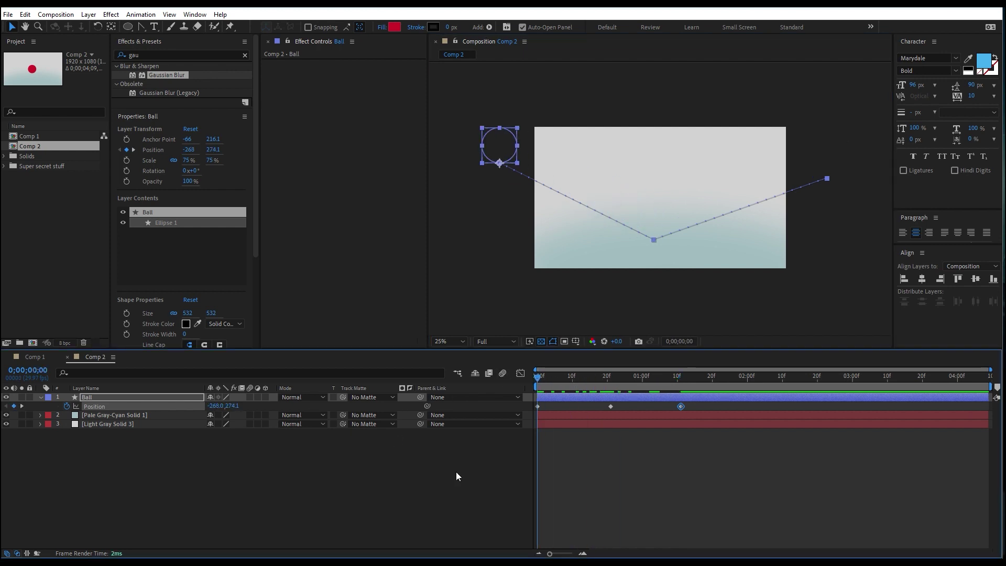
- End the work area near two seconds and trim Comp 2 to it, giving a 0;00;01;29 duration
key(space)
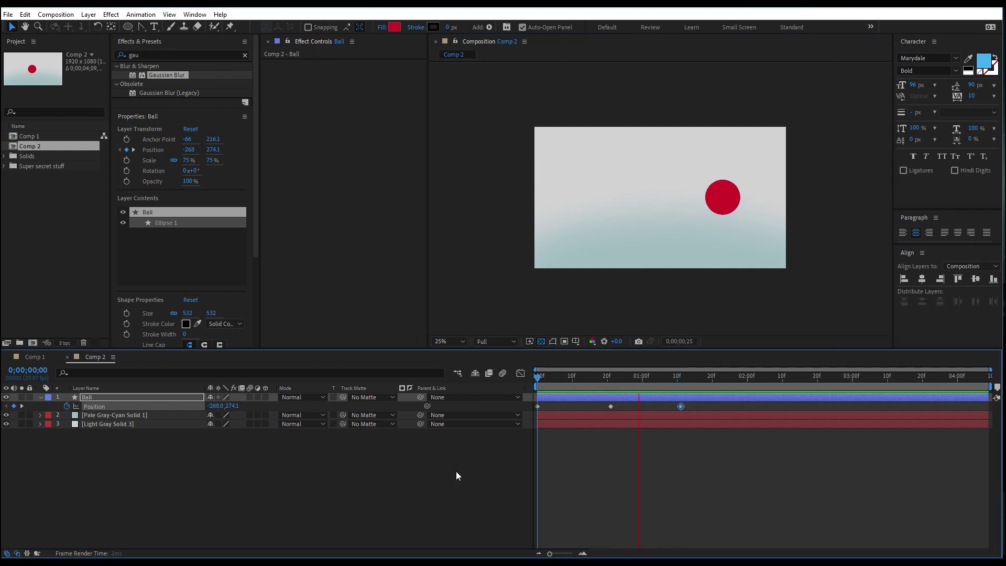
click(677, 376)
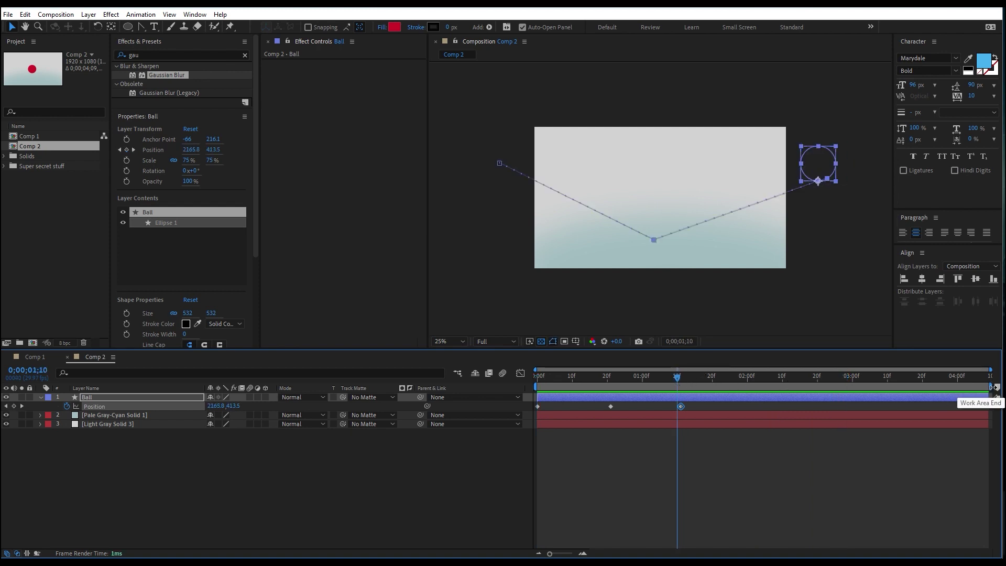
mouse_move(992, 387)
mouse_down()
mouse_move(723, 384)
mouse_move(748, 383)
mouse_up()
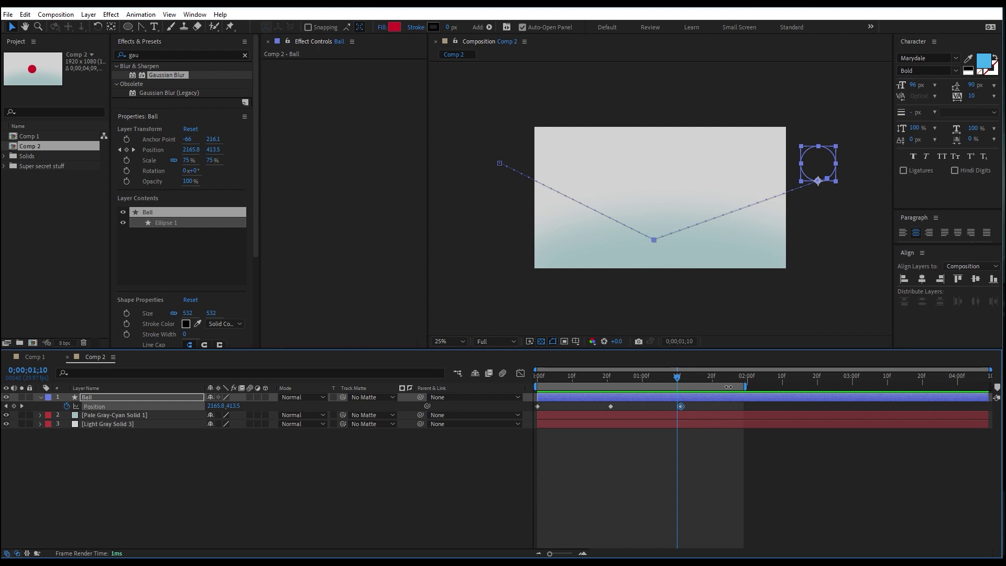
right_click(728, 387)
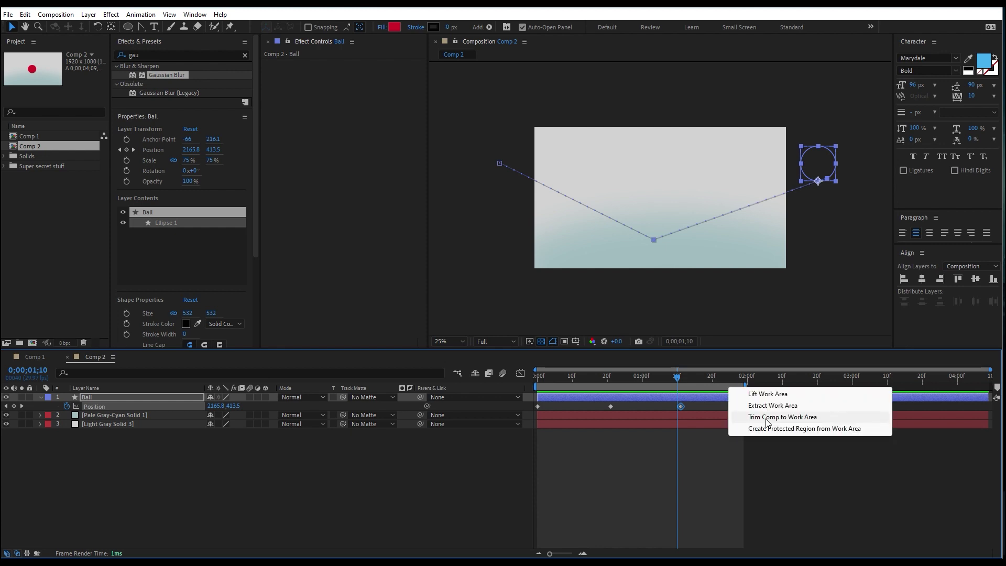
click(766, 417)
key(space)
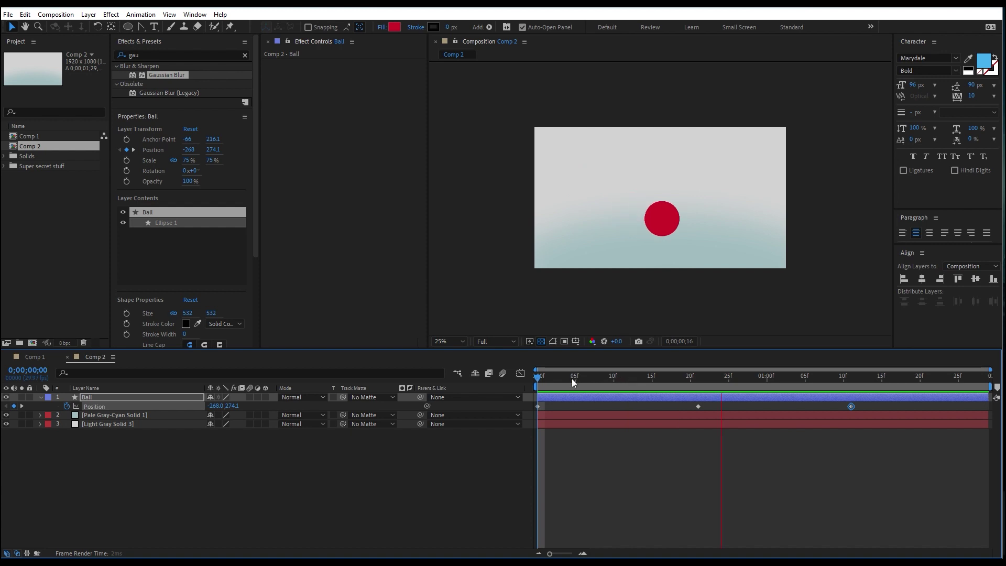
- Refine the frame-21 bounce position, lower the path's right end and raise its left start
click(700, 376)
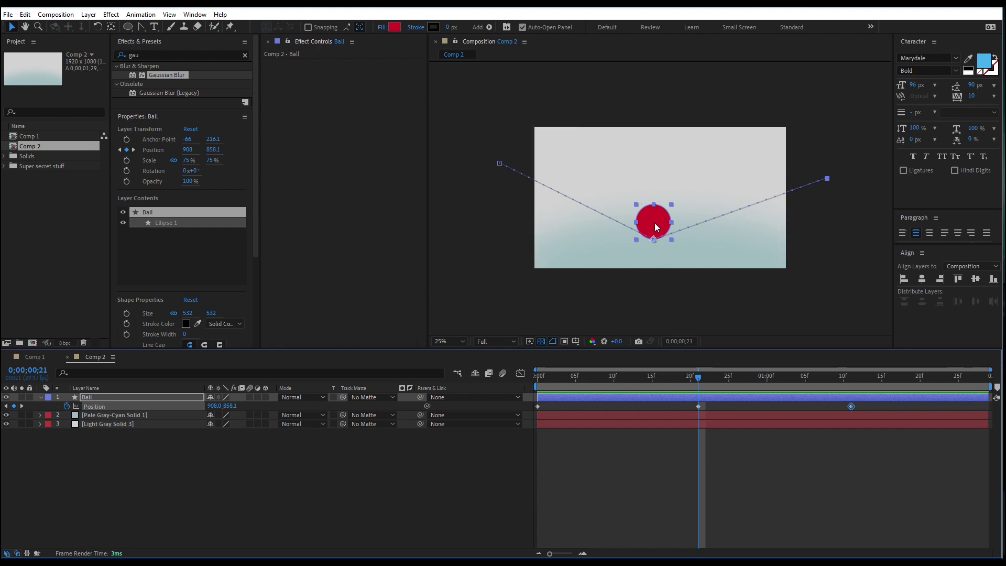
drag(655, 227, 718, 215)
click(698, 381)
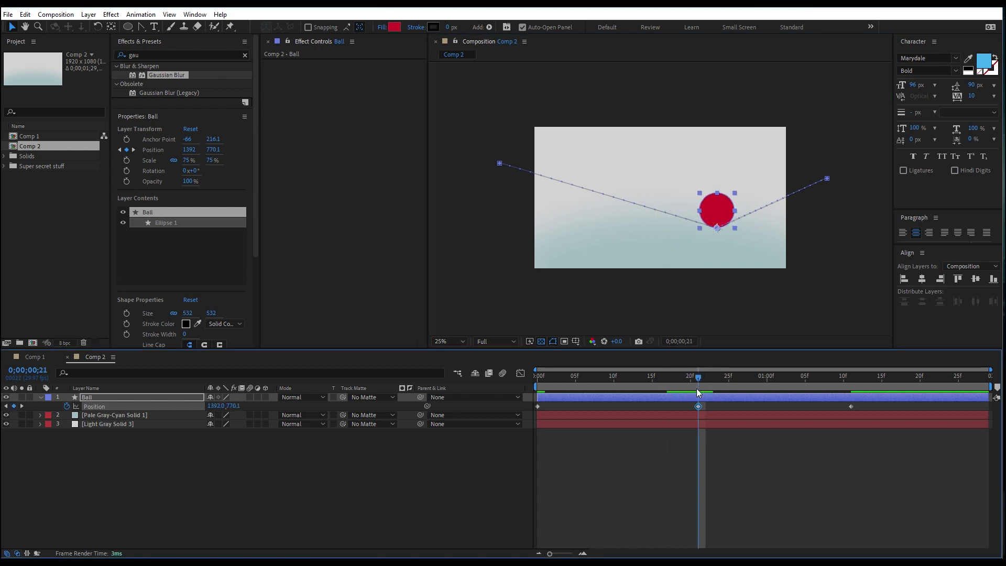
drag(714, 195, 659, 196)
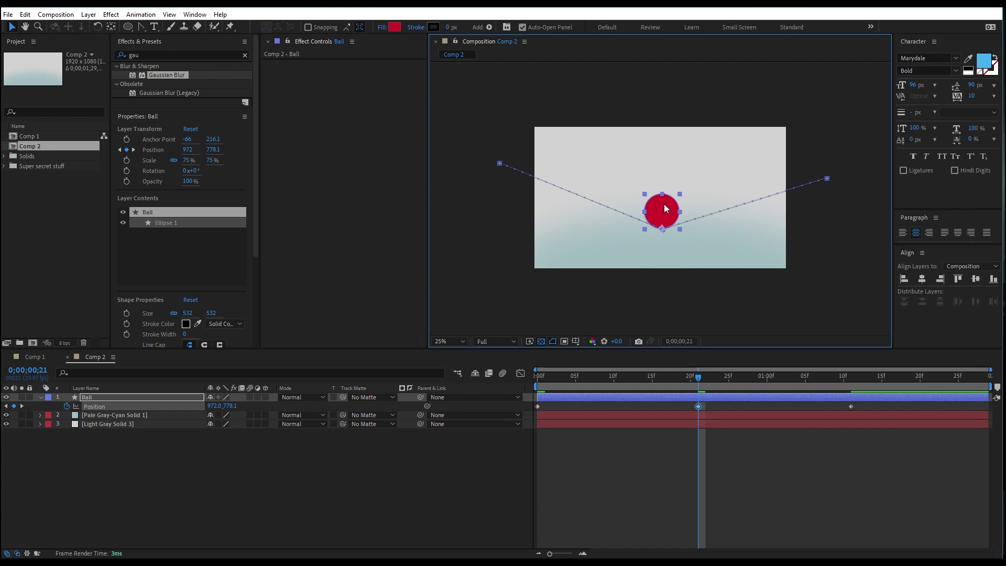
mouse_move(828, 180)
mouse_down()
mouse_move(825, 269)
mouse_move(826, 184)
mouse_up()
drag(499, 162, 504, 101)
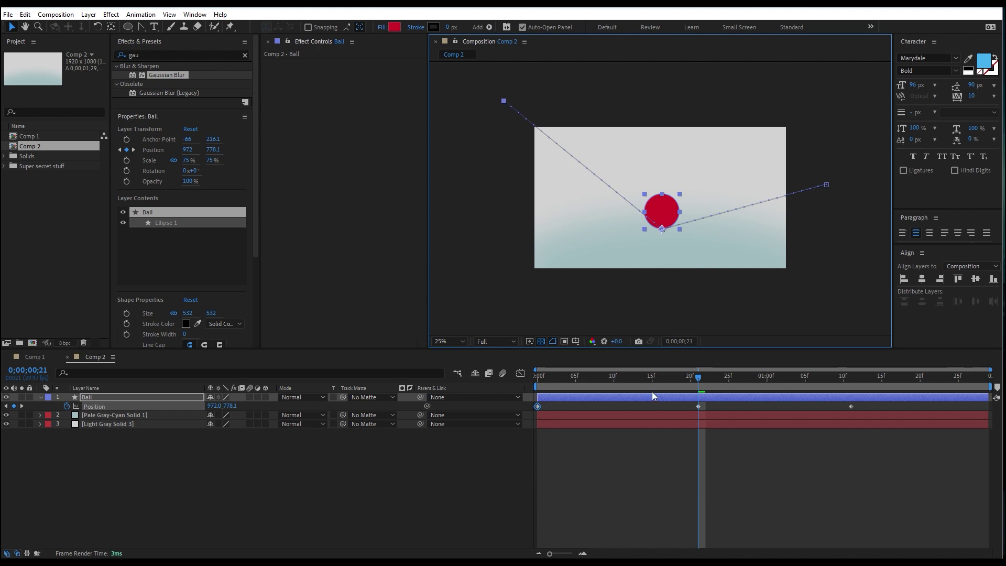
- Move the last Position keyframe earlier to about 0;00;01;06 and preview the revised bounce
click(538, 376)
key(space)
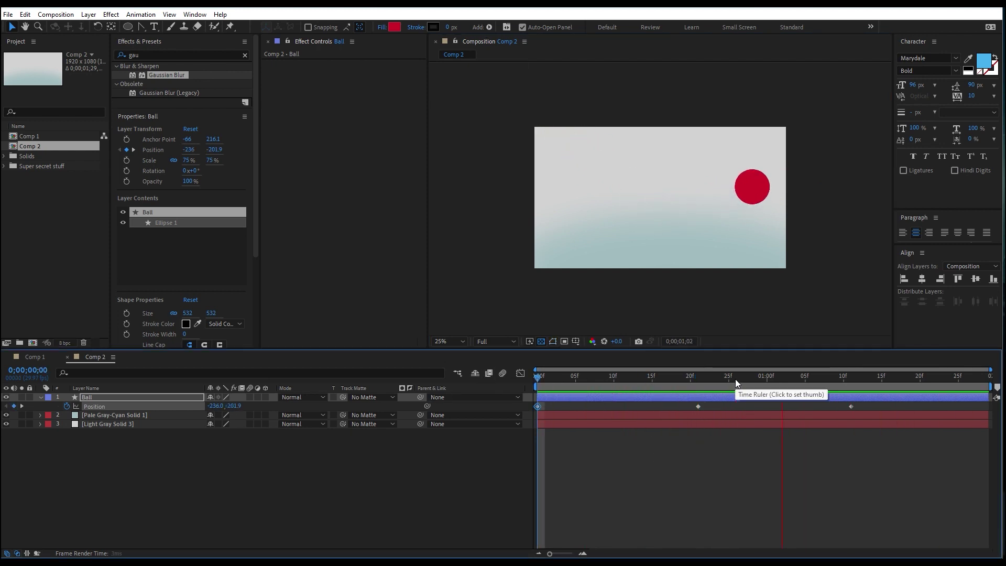
click(828, 376)
drag(832, 376, 851, 375)
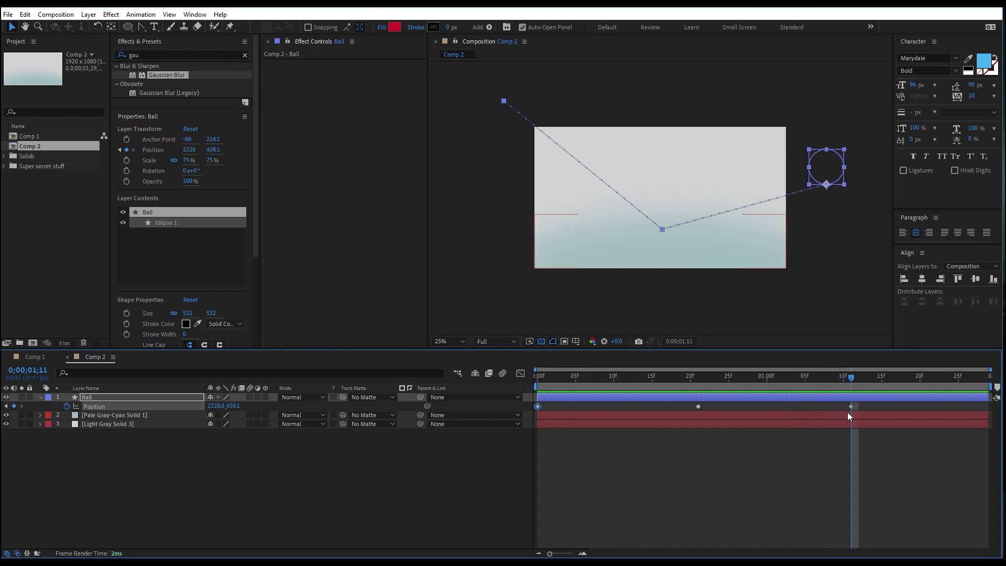
drag(845, 413, 814, 421)
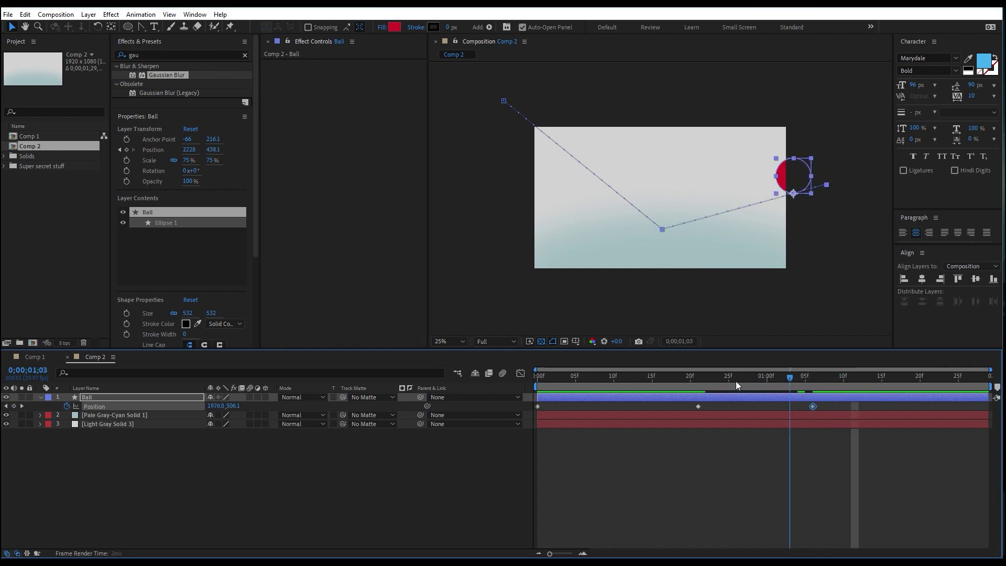
key(Home)
key(space)
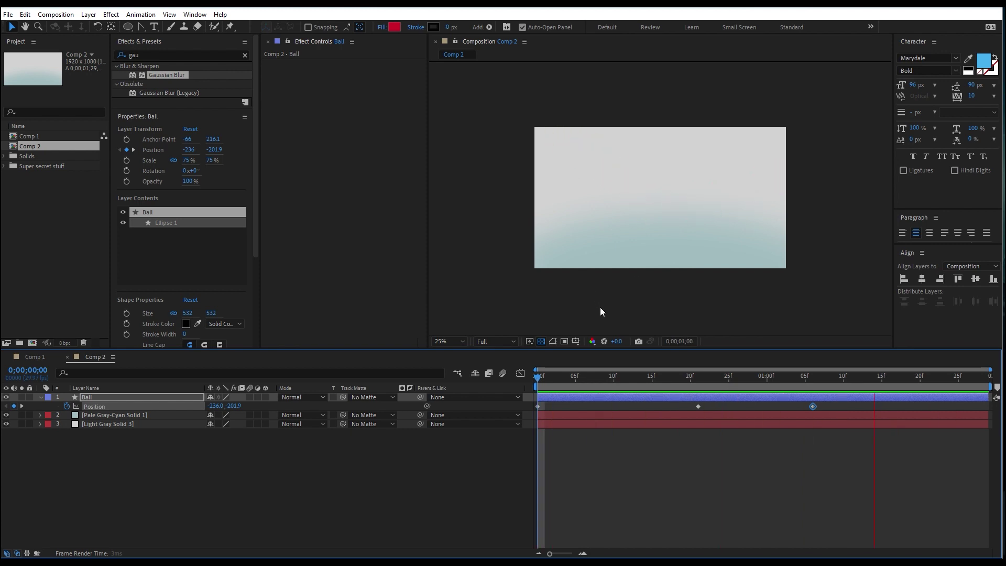
- At frame 0;00;00;21, add a 75% Scale keyframe to the Ball layer
key(space)
drag(676, 389, 695, 385)
scroll(668, 209, up, 2)
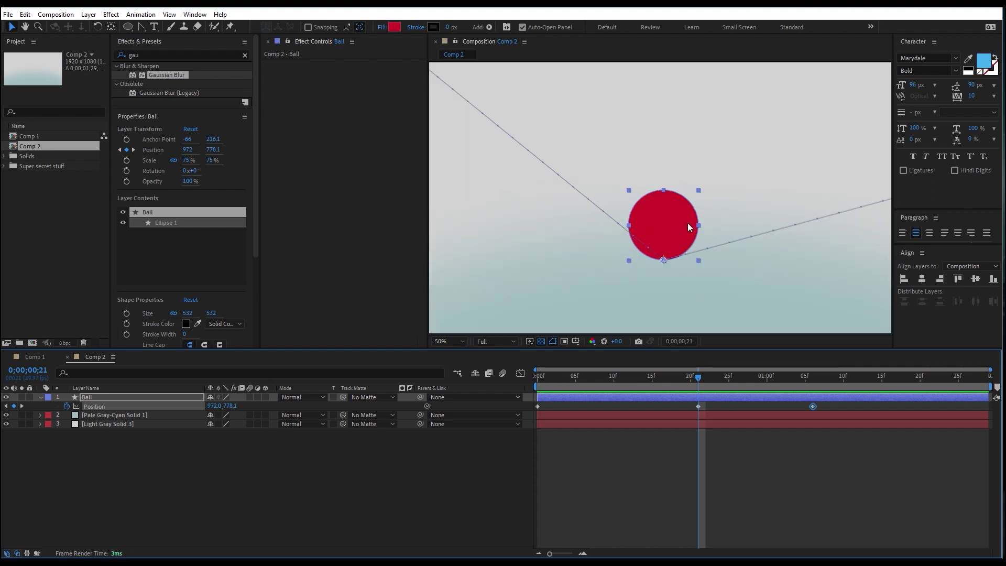
mouse_move(708, 381)
mouse_down()
mouse_move(664, 382)
mouse_move(703, 392)
mouse_up()
click(89, 398)
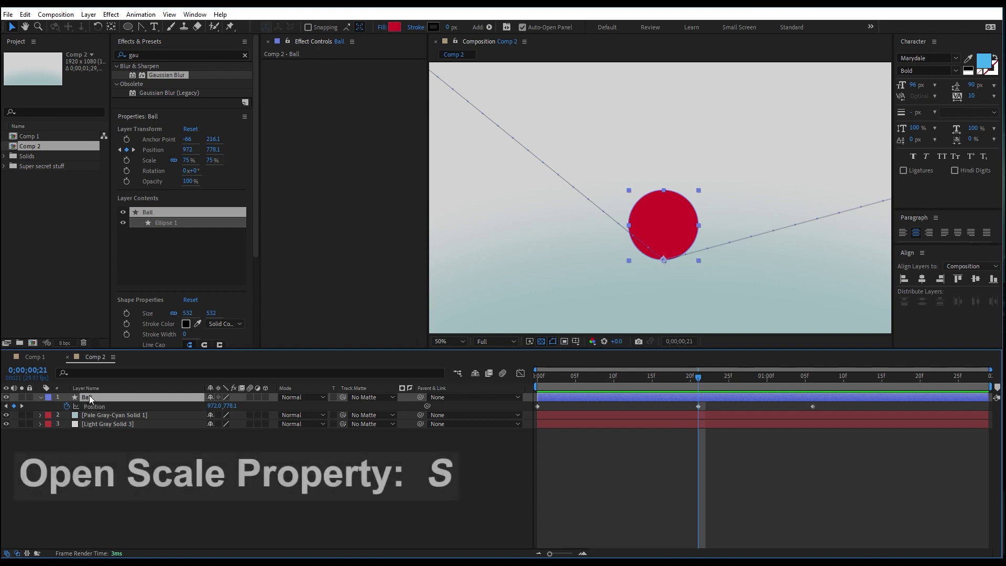
key(s)
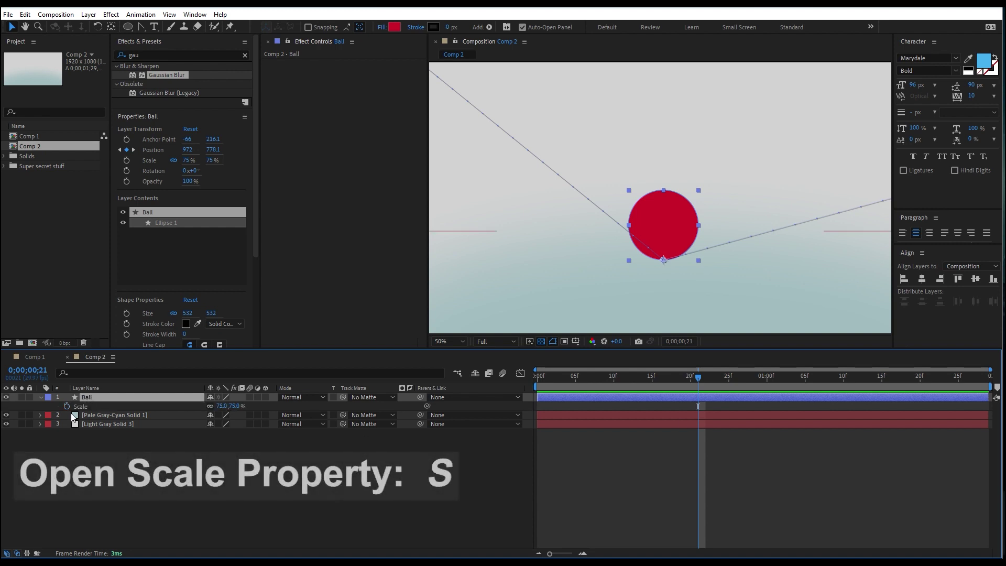
click(67, 406)
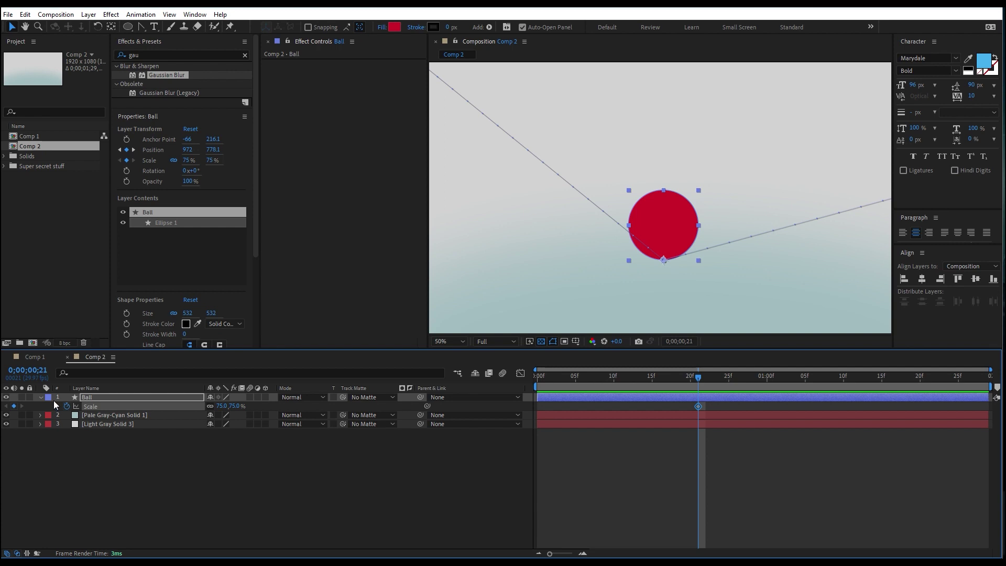
click(40, 398)
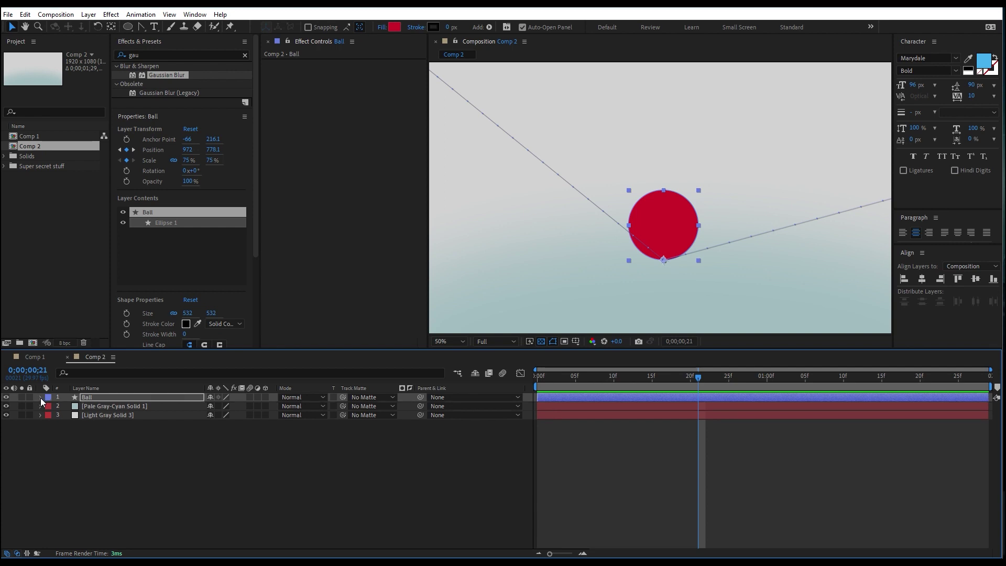
click(40, 398)
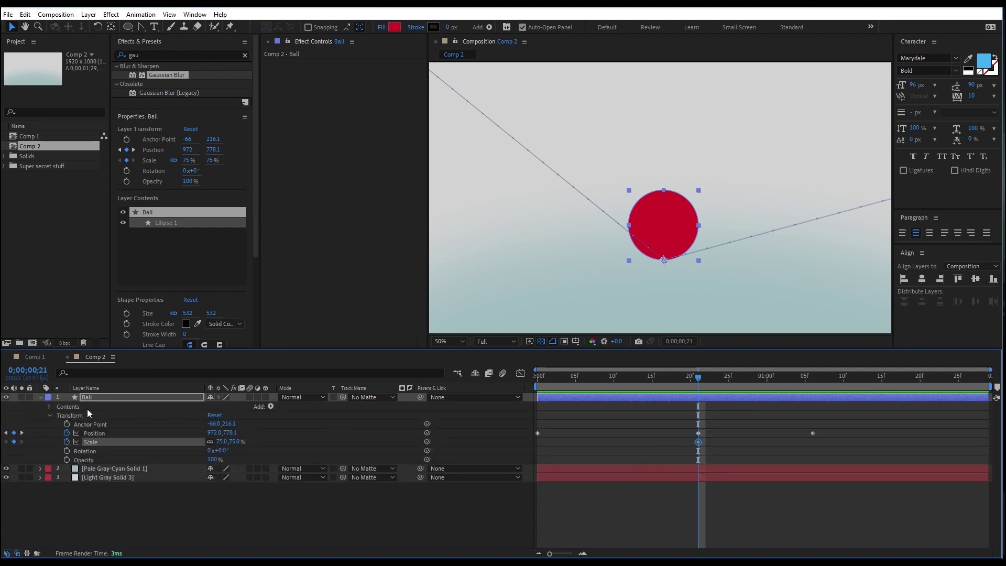
click(88, 396)
- Unlink the Ball's Scale and squash it vertically to 75×48% at frame 23
key(u)
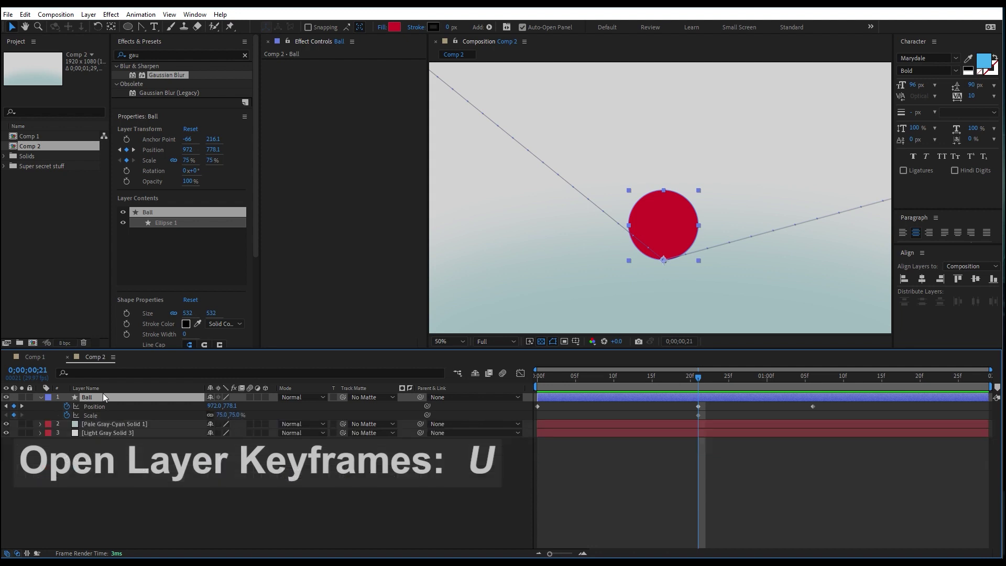
drag(684, 378, 700, 398)
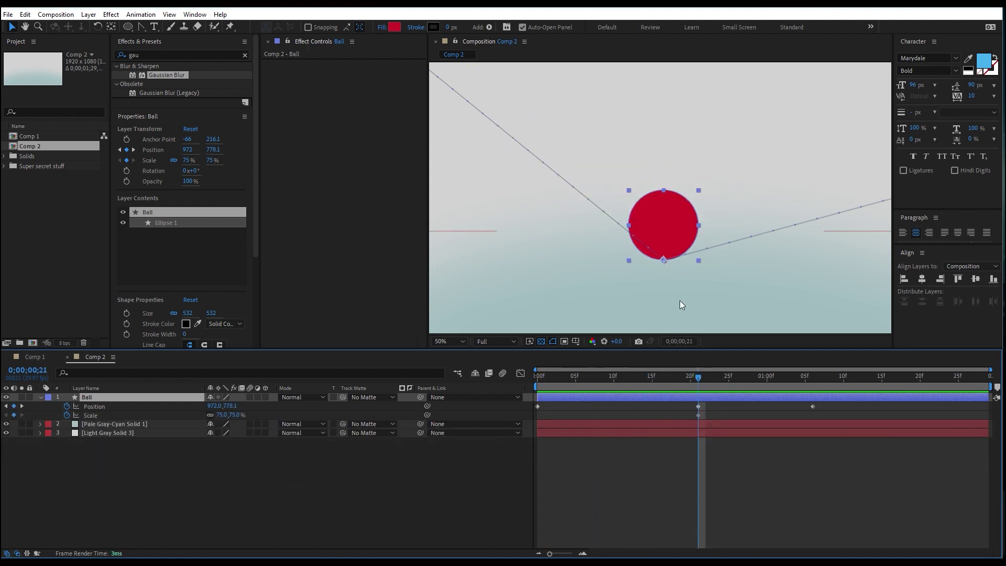
click(93, 415)
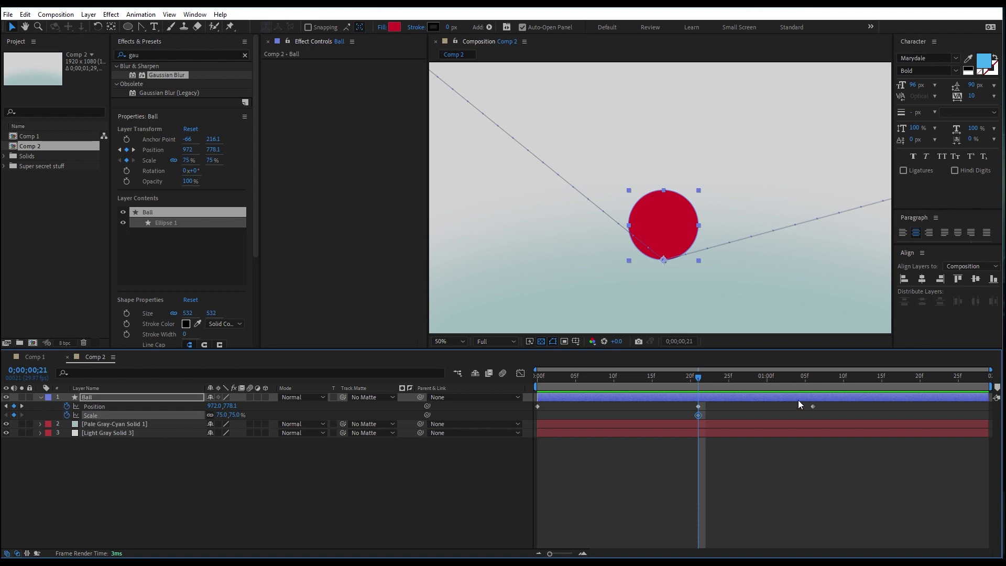
drag(697, 373, 713, 401)
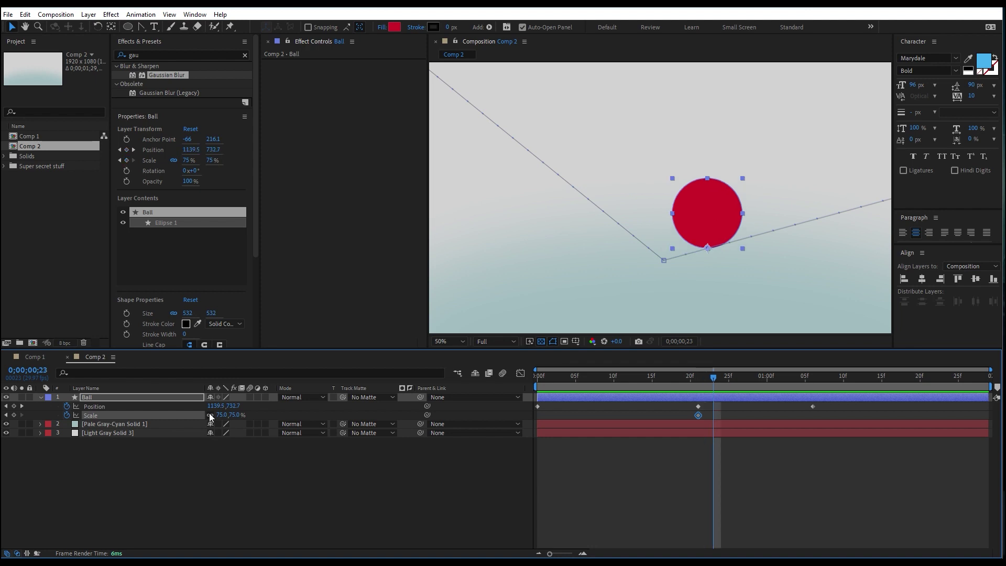
drag(224, 415, 424, 494)
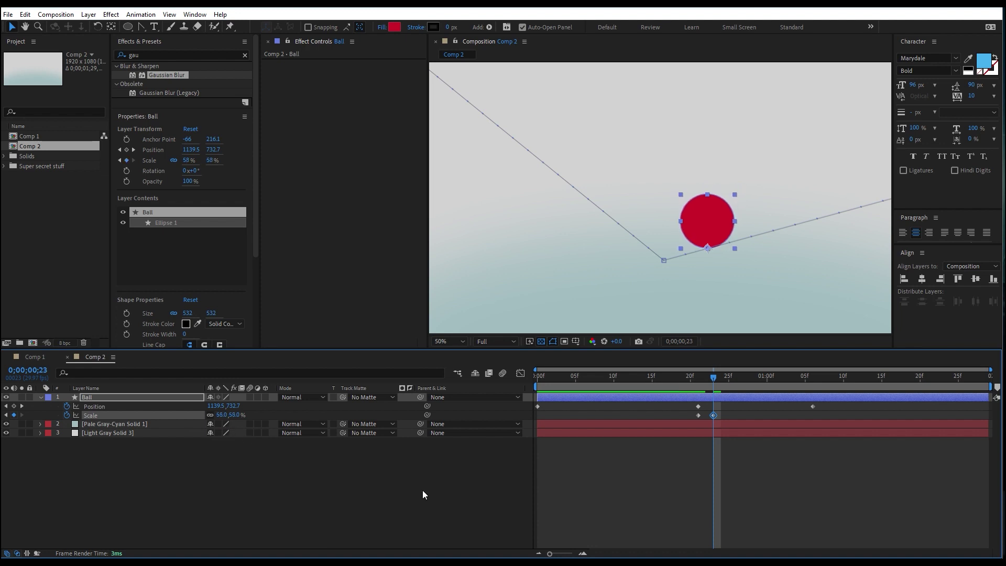
key(ctrl+z)
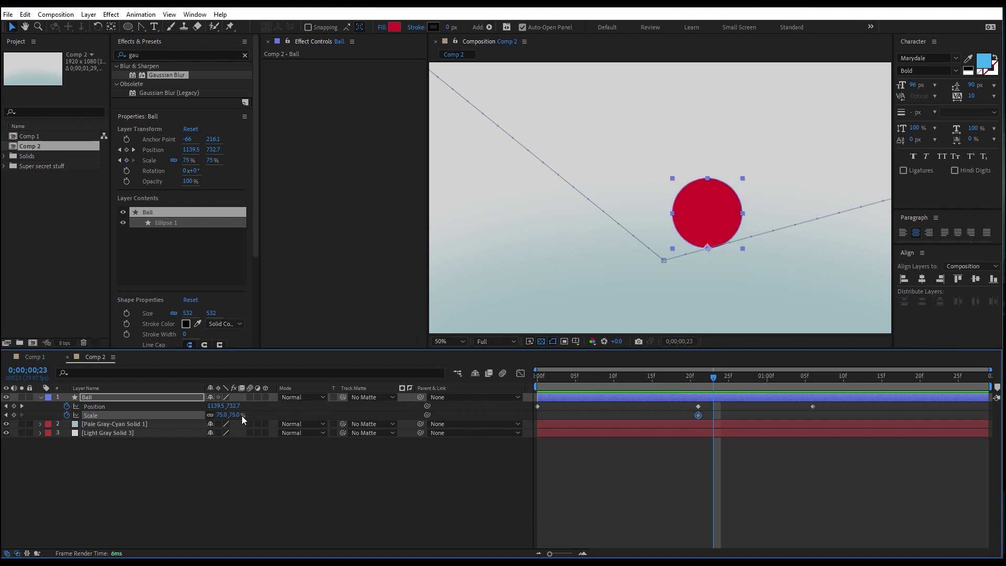
click(209, 416)
drag(238, 416, 229, 419)
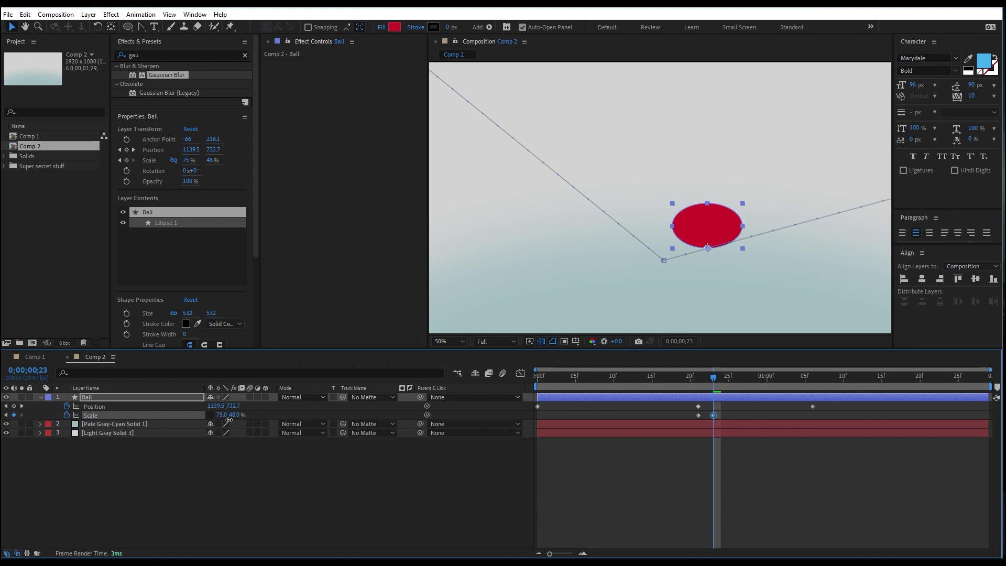
- Stretch Scale Y to 92% at frame 26, return it to 75% at one second, then preview
drag(703, 384, 734, 385)
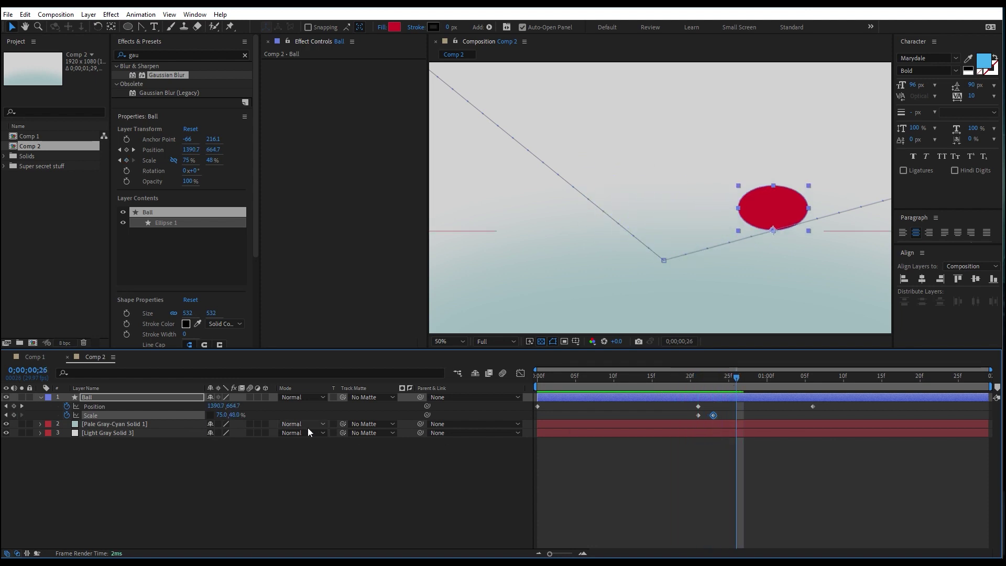
mouse_move(234, 414)
mouse_down()
mouse_move(244, 410)
mouse_move(235, 417)
mouse_up()
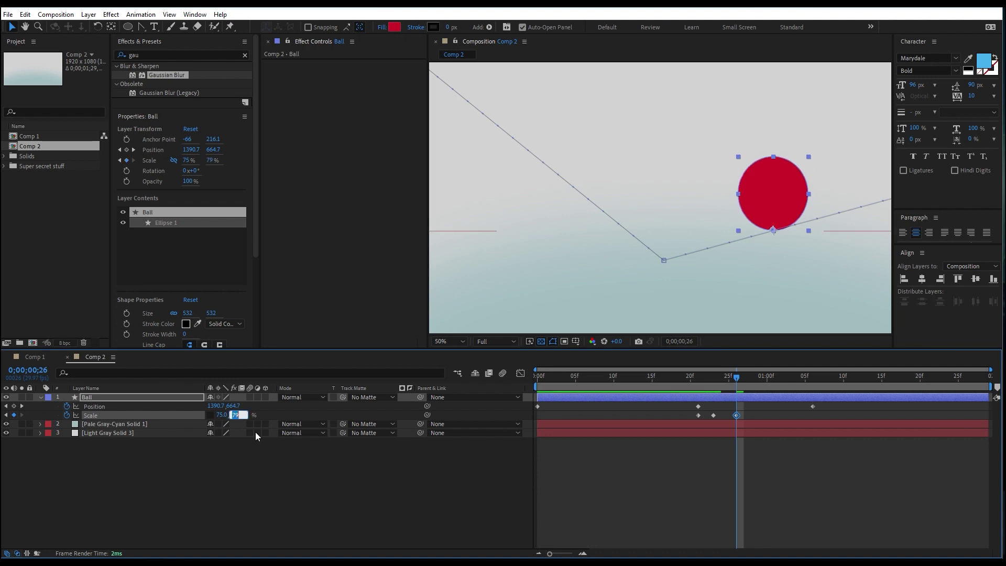
text(92)
key(Return)
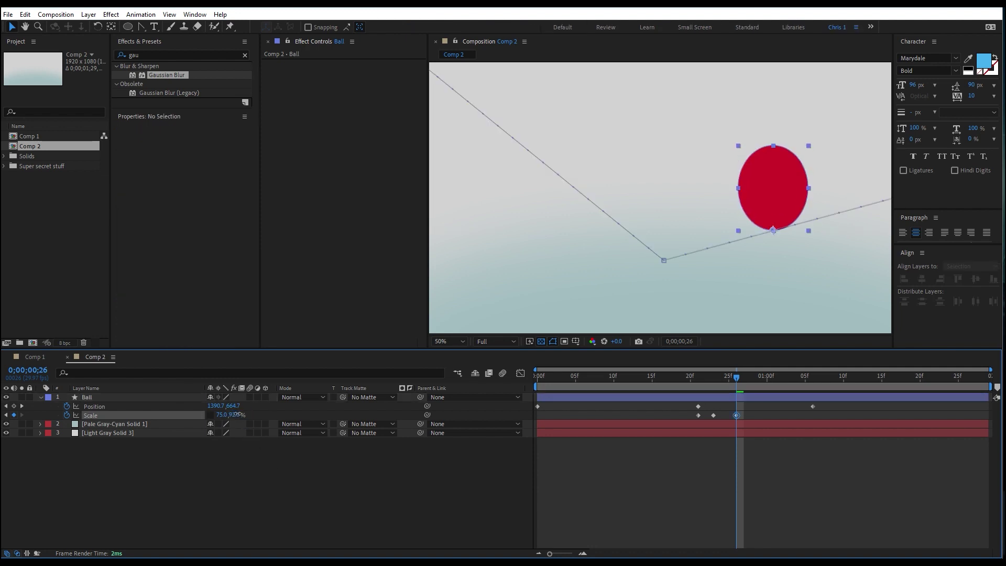
drag(737, 380, 766, 375)
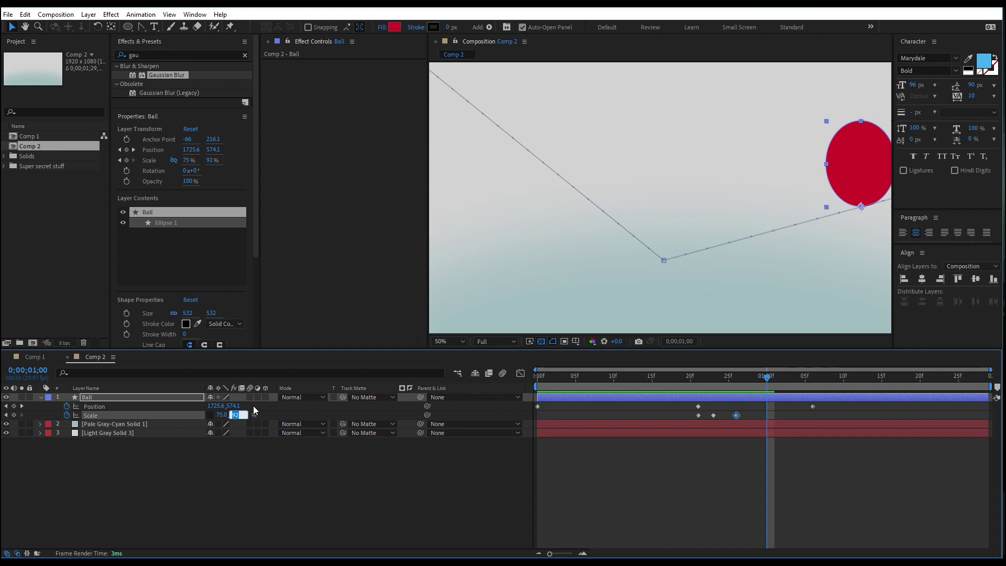
text(75)
key(Return)
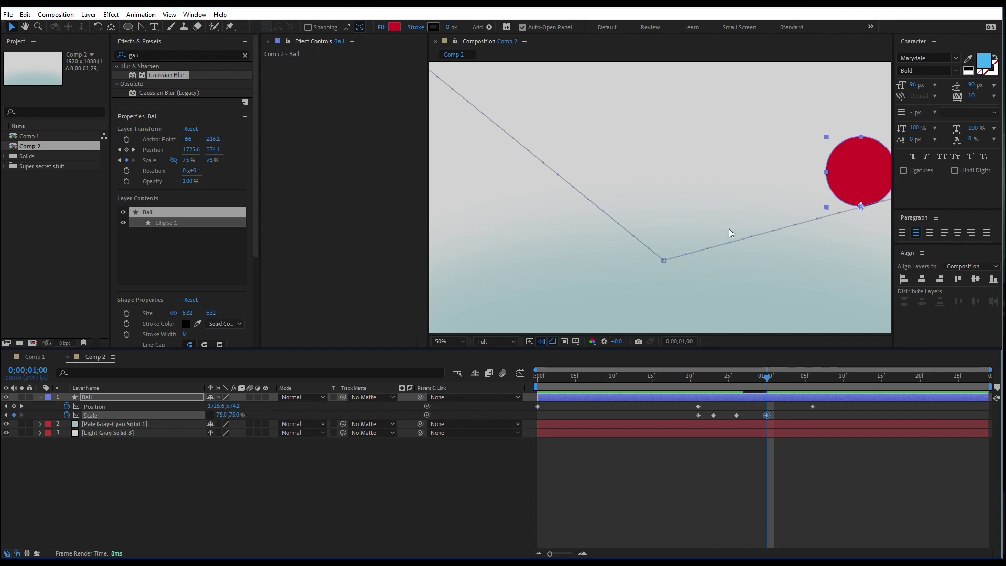
key(comma)
drag(706, 375, 535, 385)
key(space)
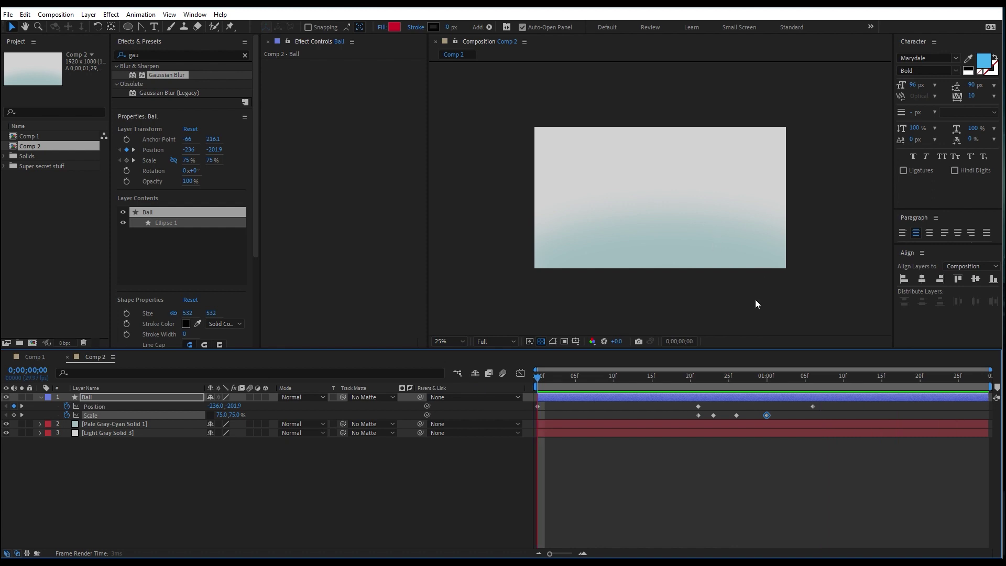
- Shift the Ball's first Scale keyframe from frame 21 to frame 20, then select its Position keyframes
click(698, 376)
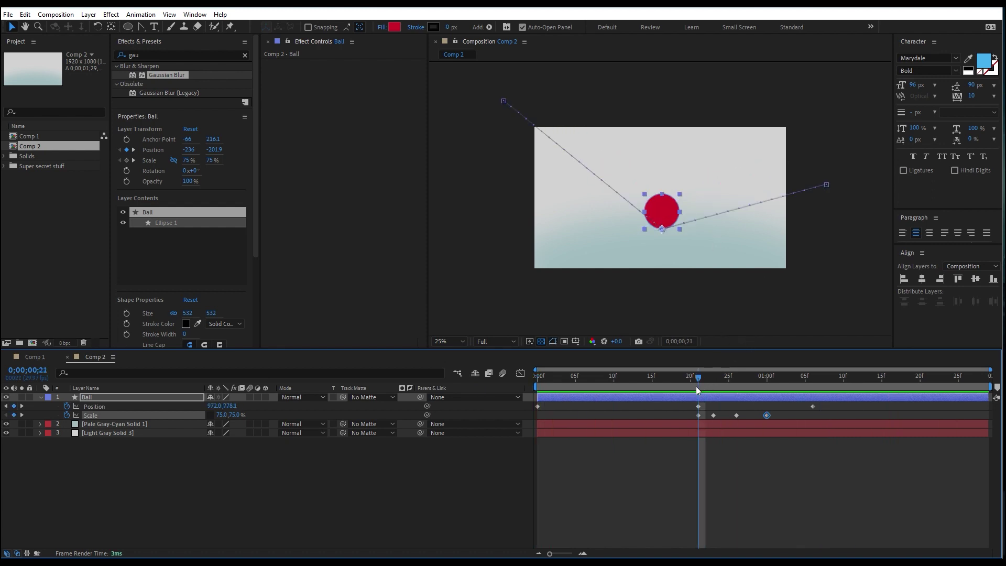
drag(690, 378, 537, 416)
click(698, 415)
key(space)
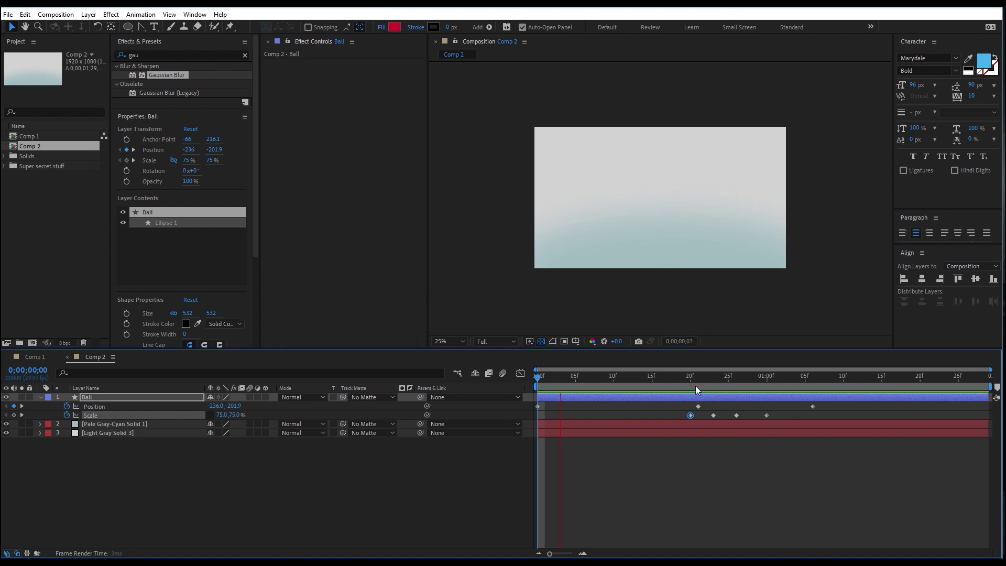
drag(724, 376, 689, 382)
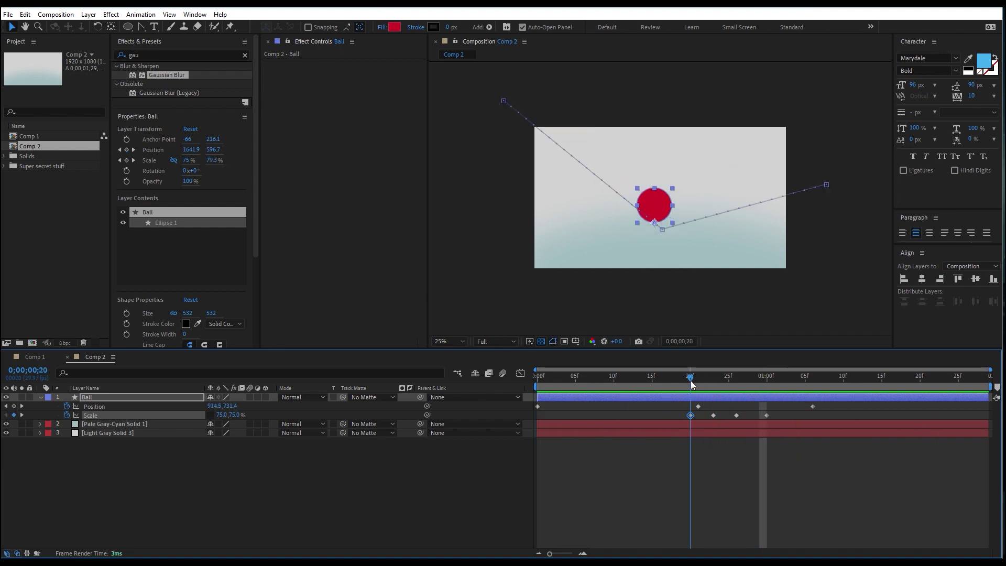
click(98, 406)
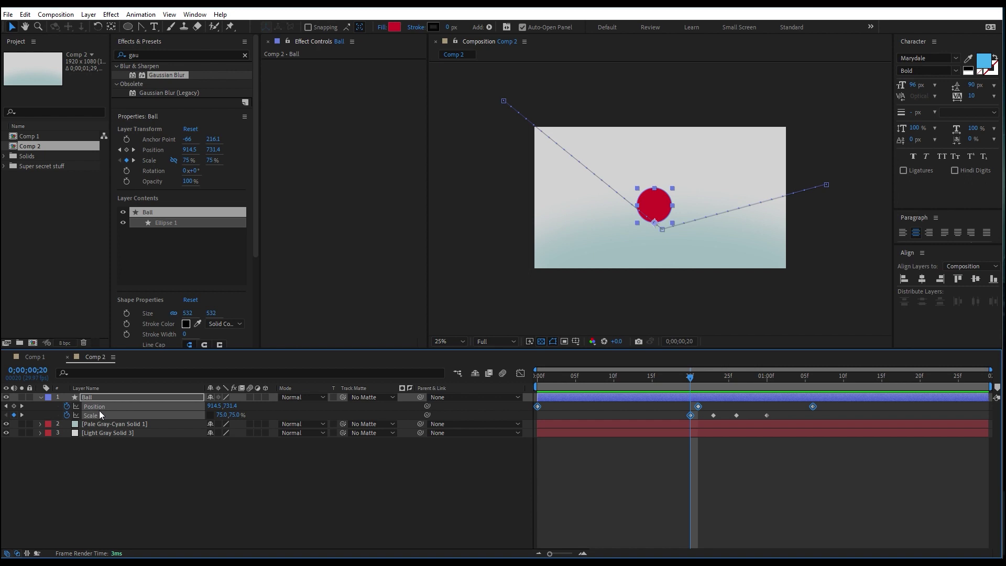
click(143, 27)
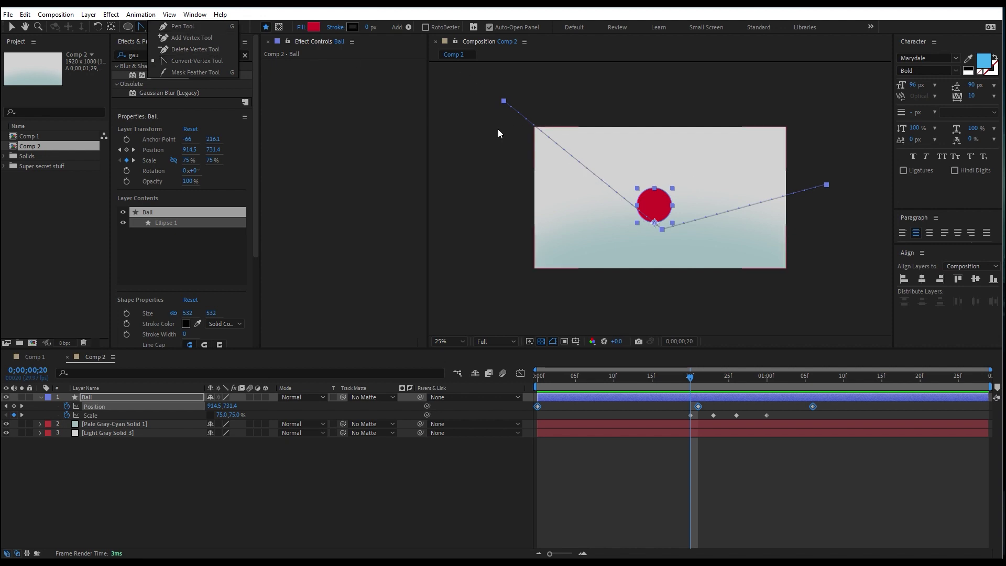
- Pull Bezier handles from the frame-21 Position keyframe with Convert Vertex to curve the bounce bottom
click(177, 62)
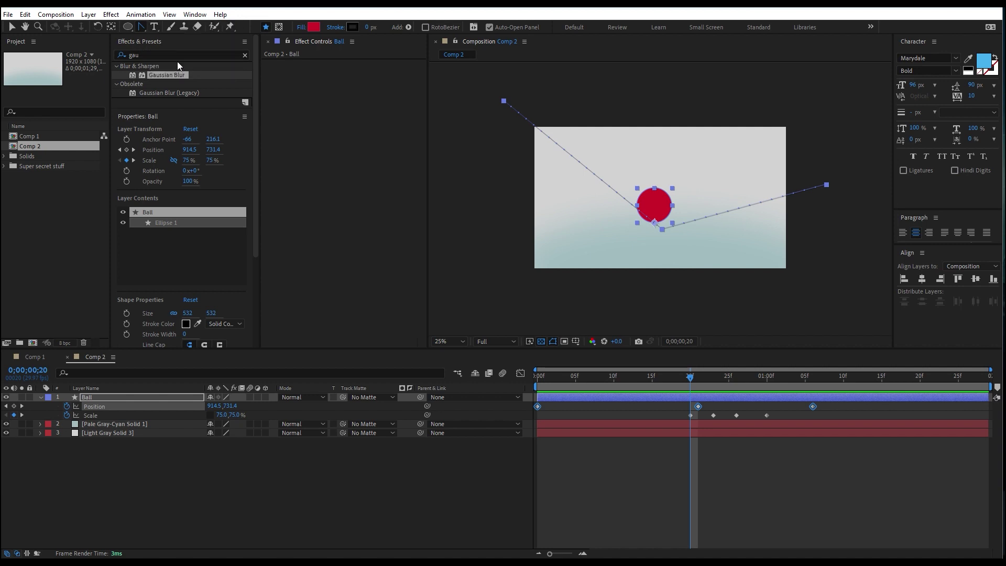
key(period)
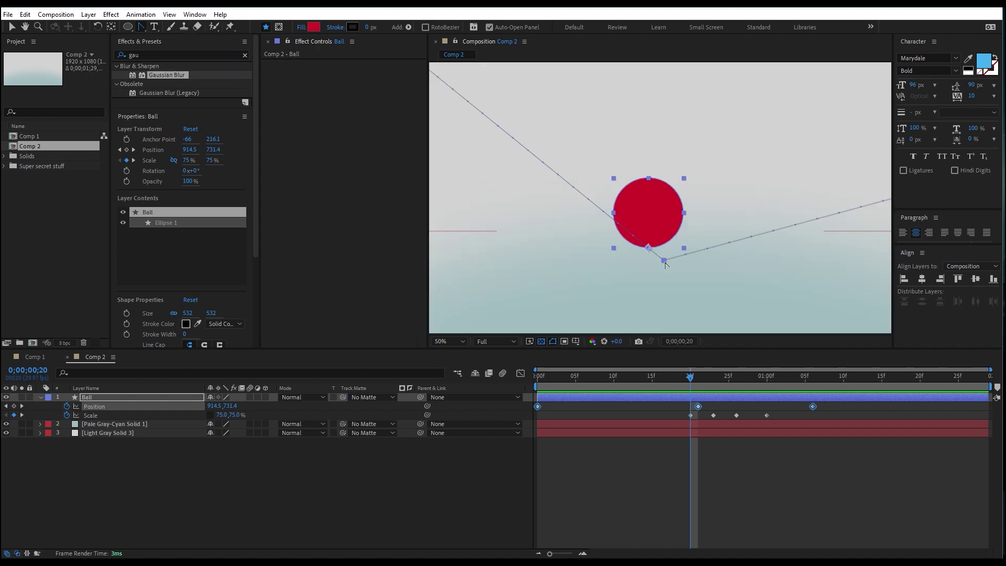
mouse_move(692, 384)
mouse_down()
mouse_move(706, 386)
mouse_move(697, 378)
mouse_up()
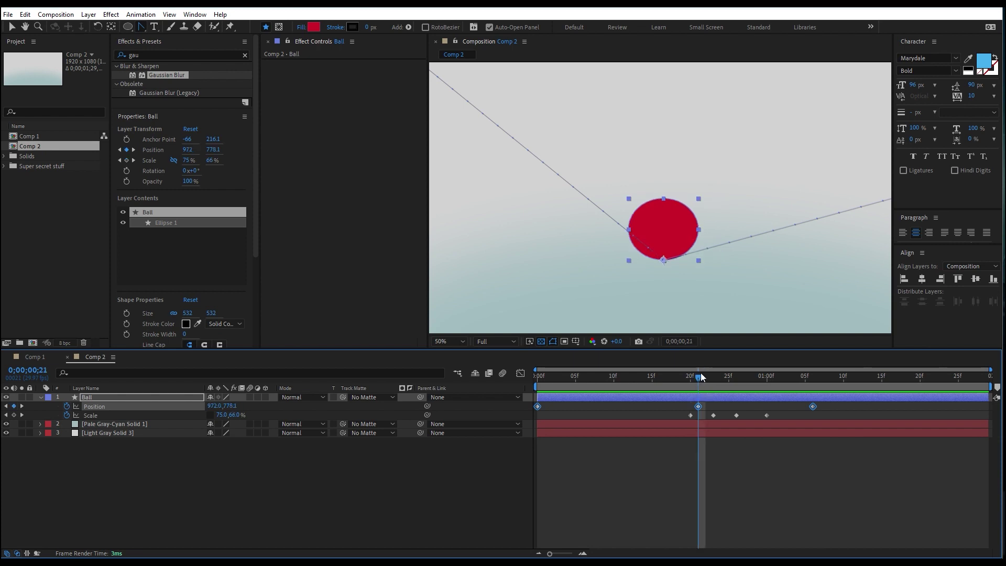
drag(663, 260, 714, 257)
key(space)
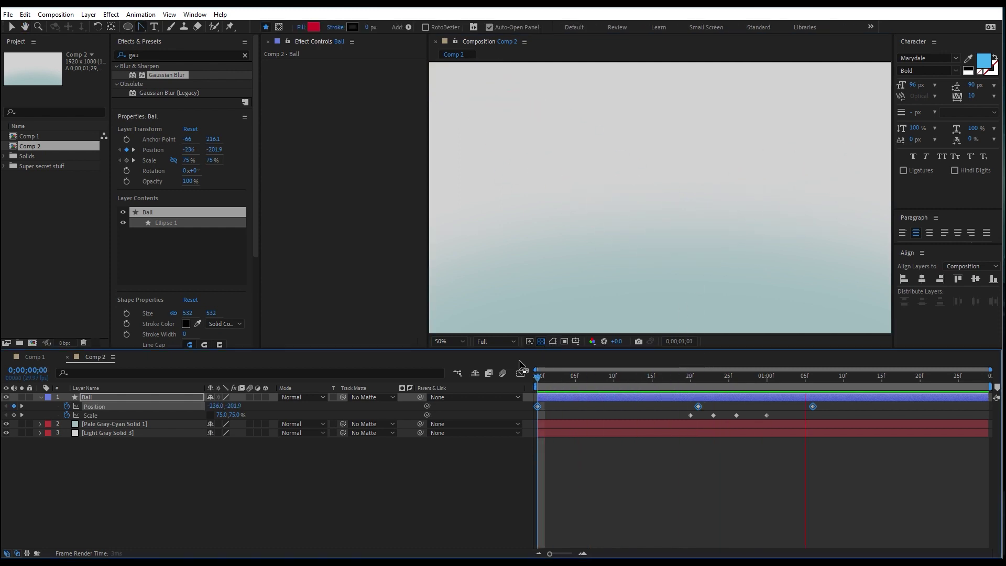
- Raise the Ball's frame-26 Scale Y keyframe from 92% to 105% for a taller stretch
key(comma)
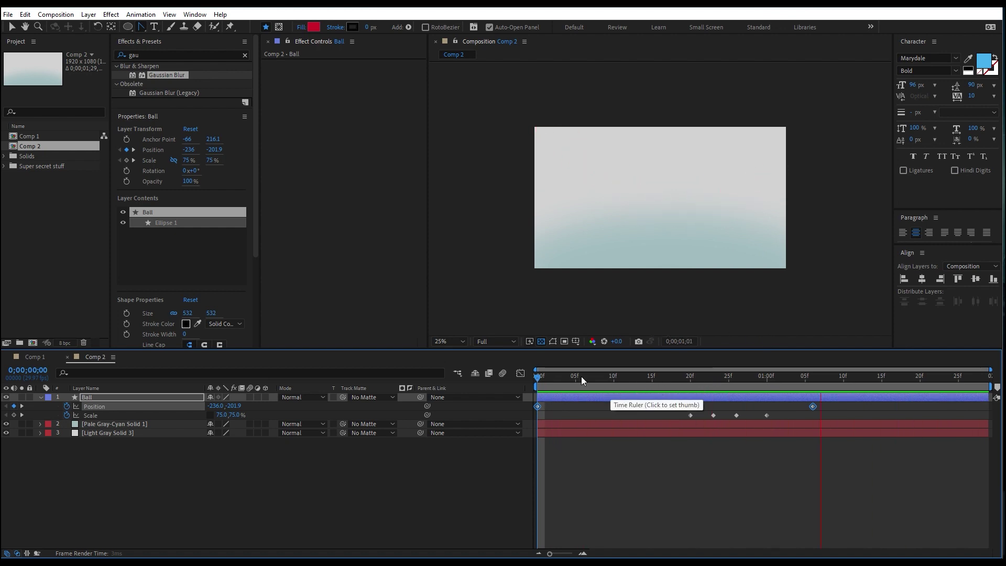
click(810, 405)
drag(810, 405, 695, 411)
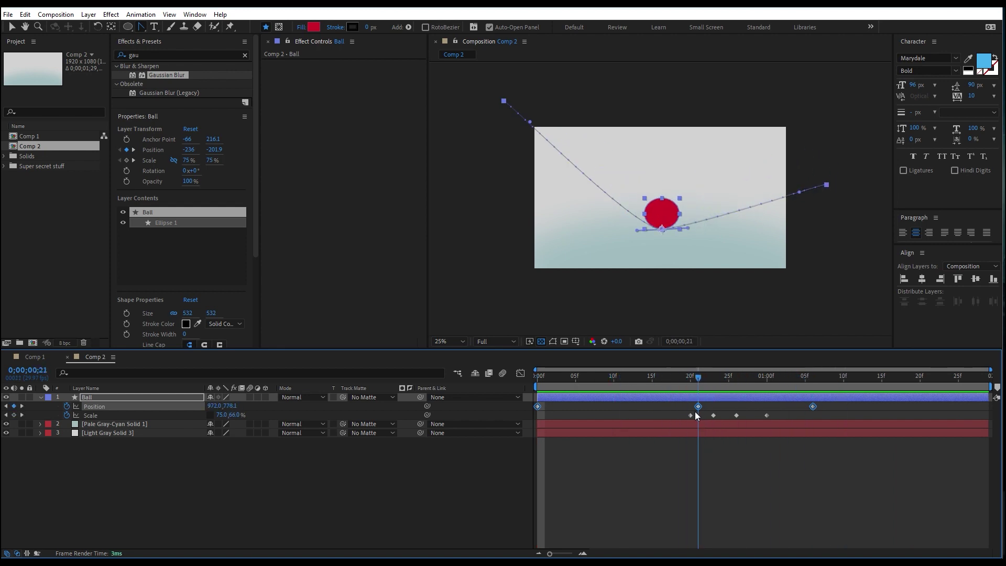
drag(697, 375, 698, 374)
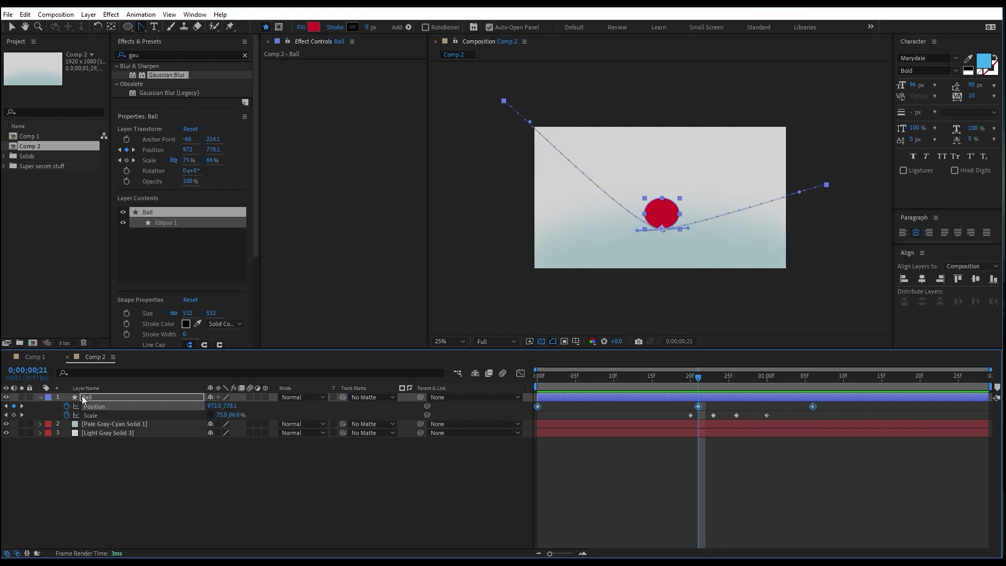
click(88, 397)
key(r)
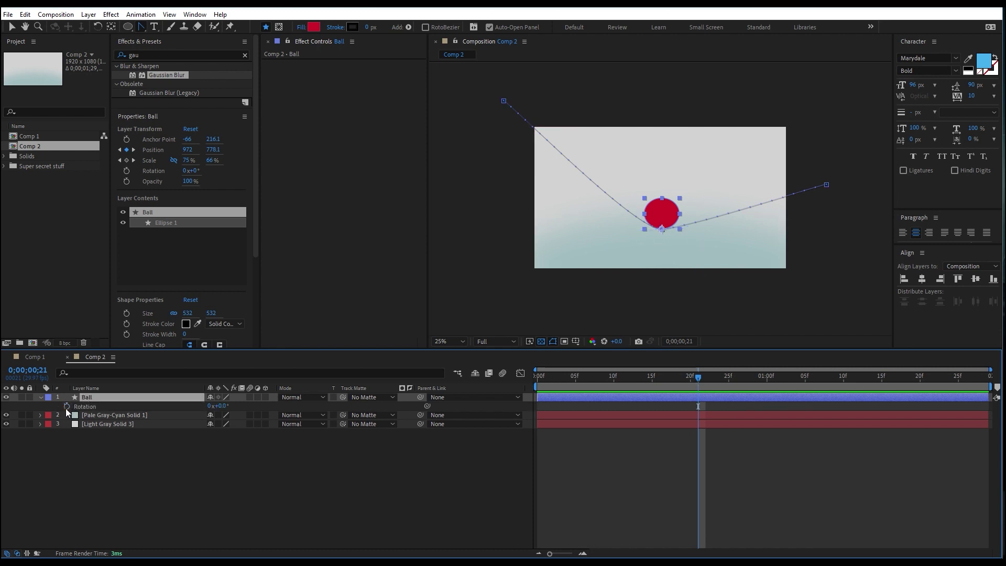
drag(697, 374, 725, 371)
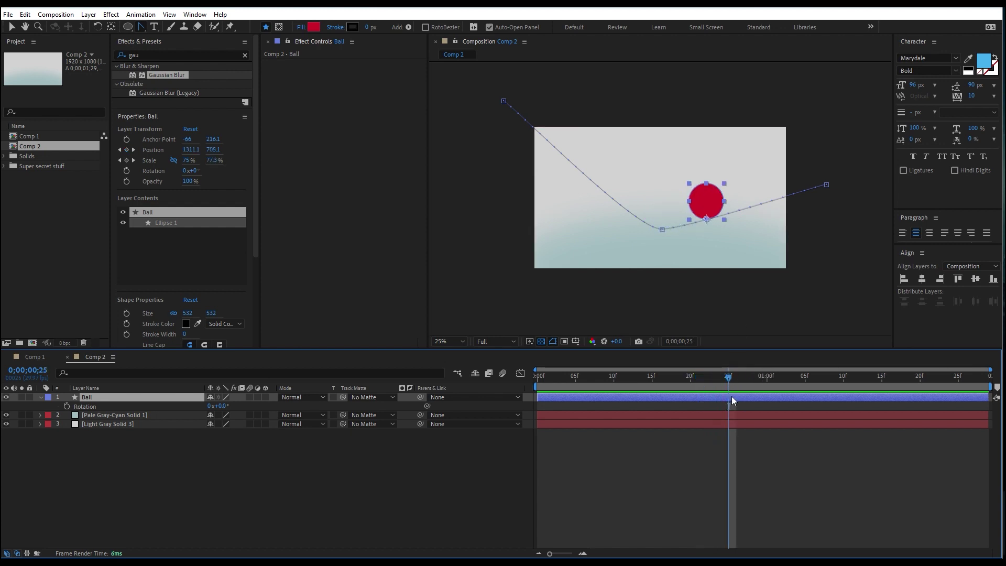
key(u)
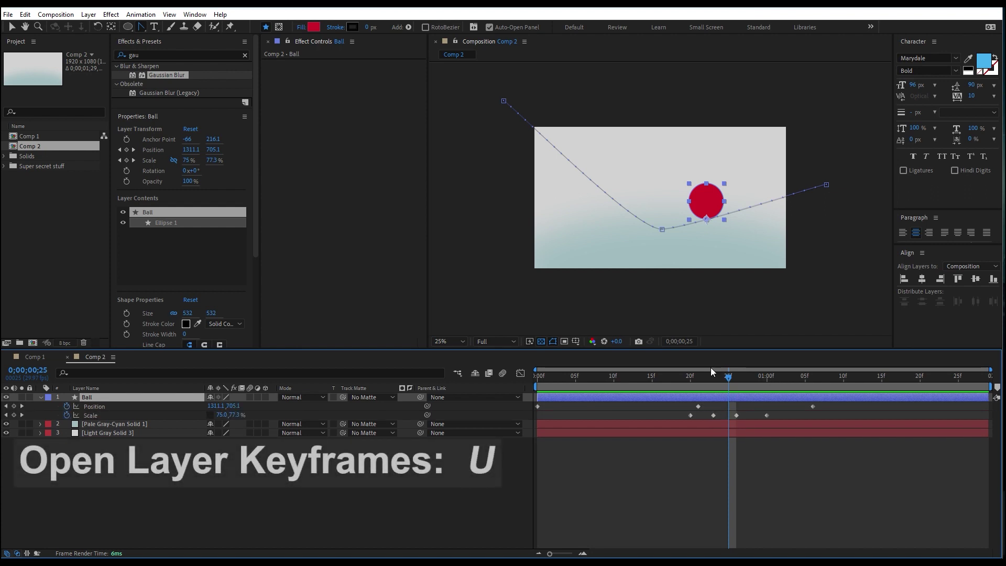
mouse_move(731, 377)
mouse_down()
mouse_move(714, 378)
mouse_move(737, 376)
mouse_up()
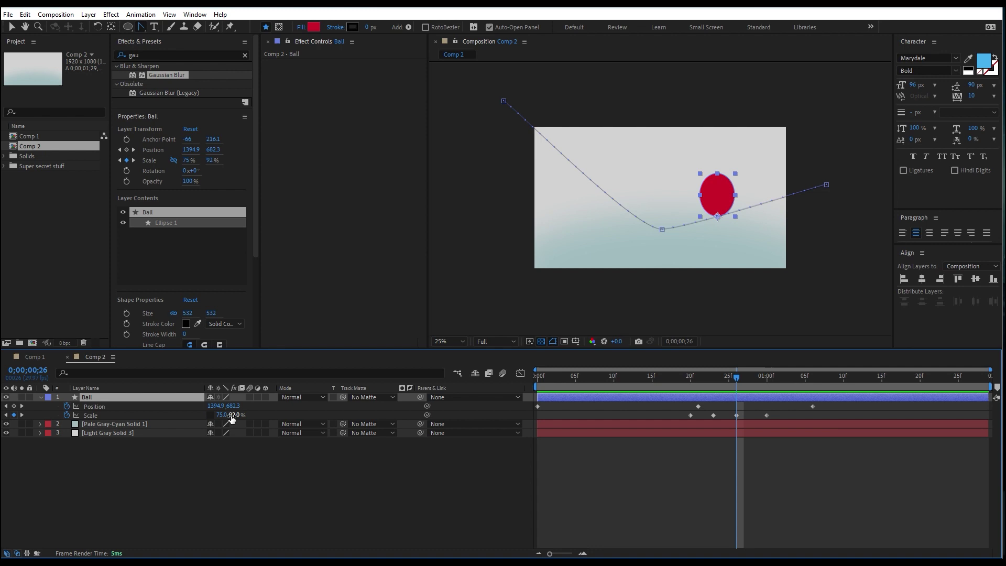
drag(232, 416, 235, 414)
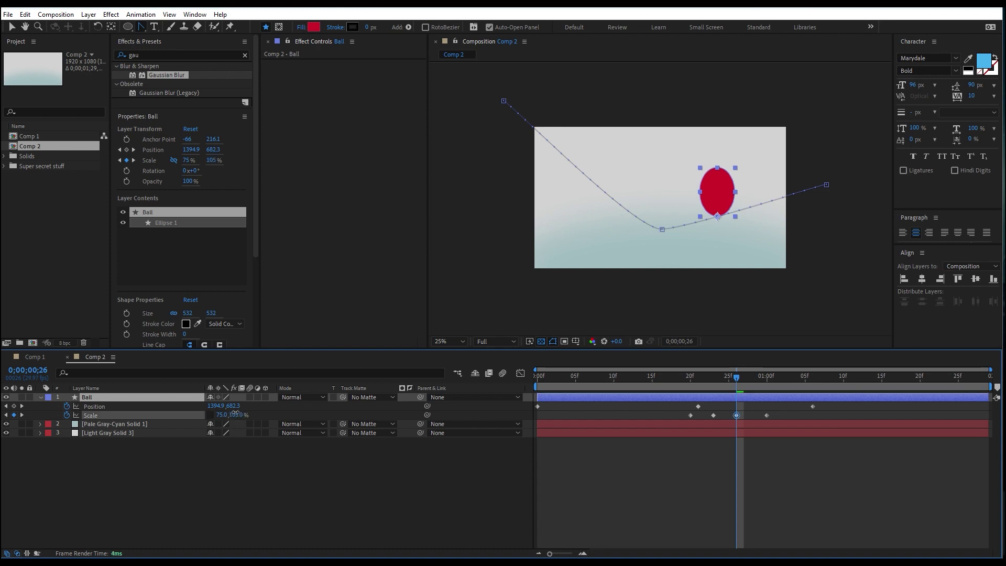
drag(705, 373, 692, 410)
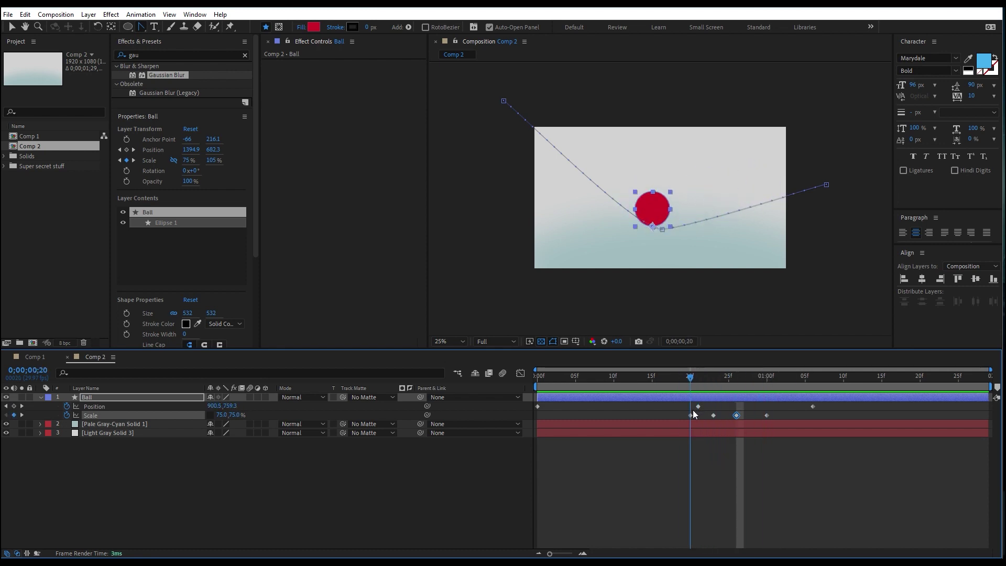
- Add a Rotation keyframe at frame 20 and a roughly 17° tilt keyframe just after the bounce
key(r)
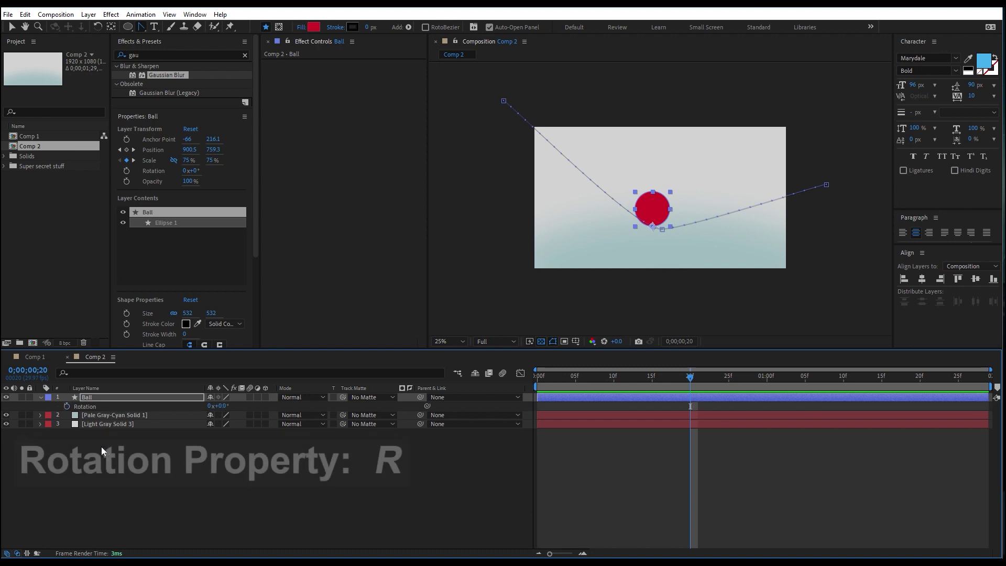
click(67, 406)
key(u)
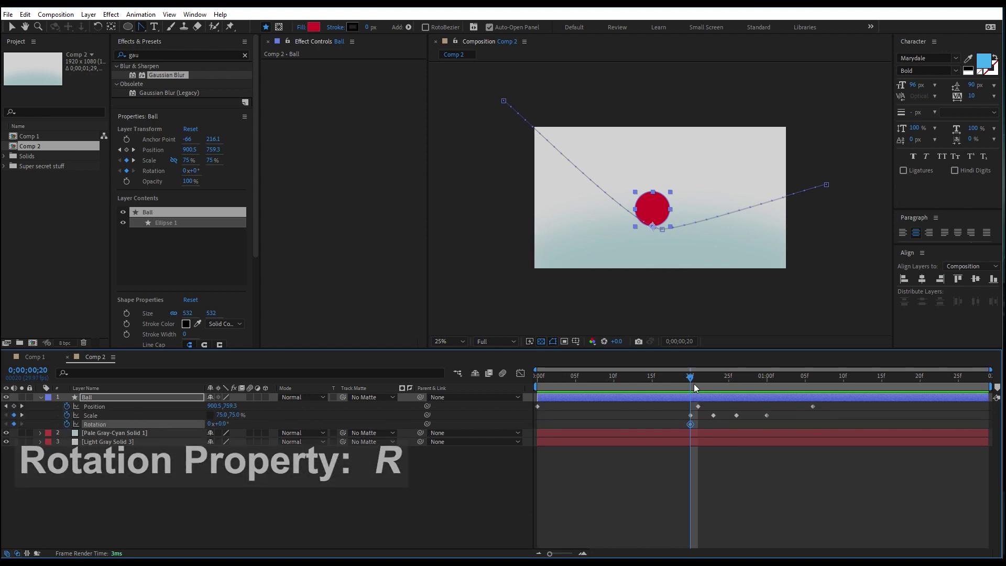
drag(693, 376, 697, 376)
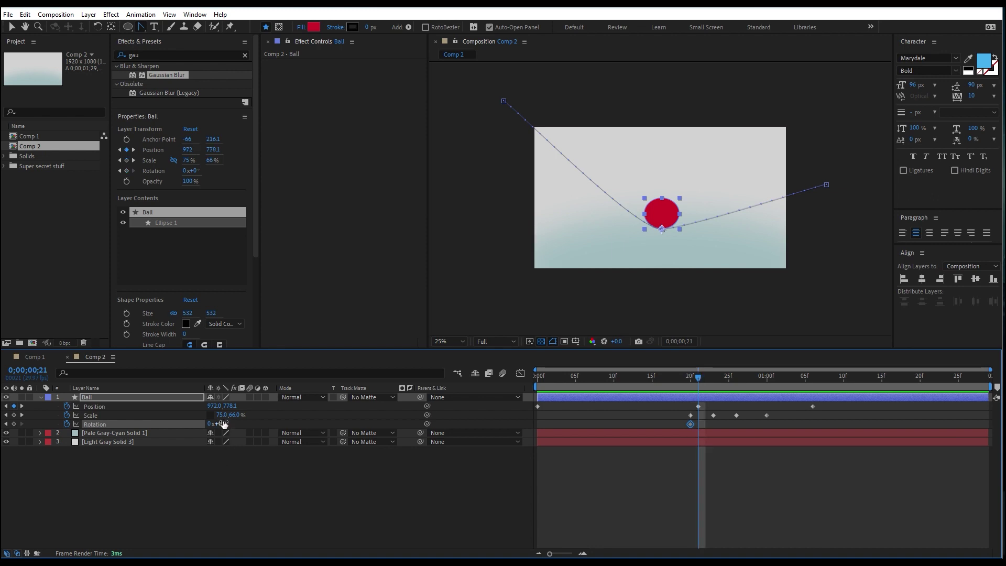
drag(225, 423, 229, 420)
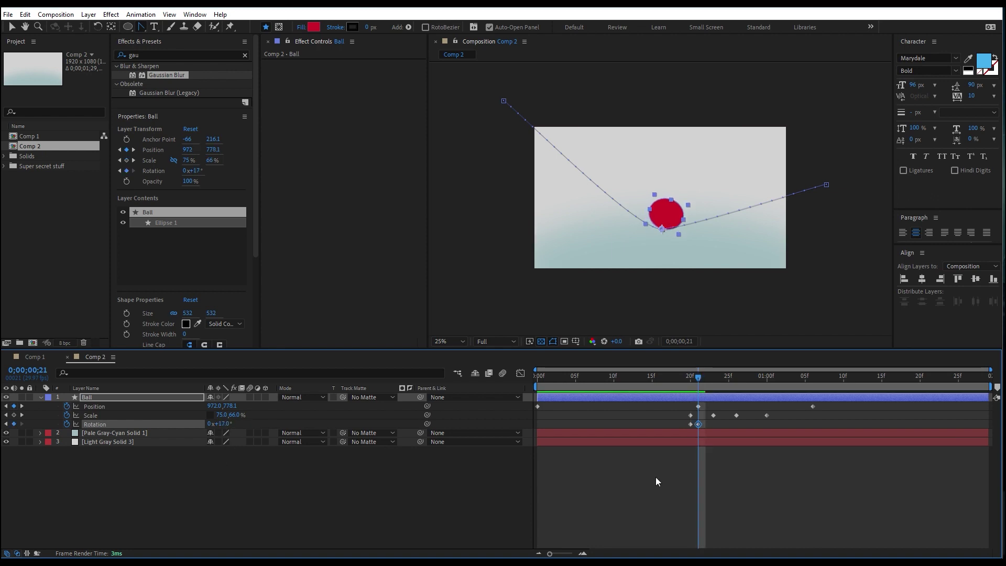
drag(686, 376, 707, 381)
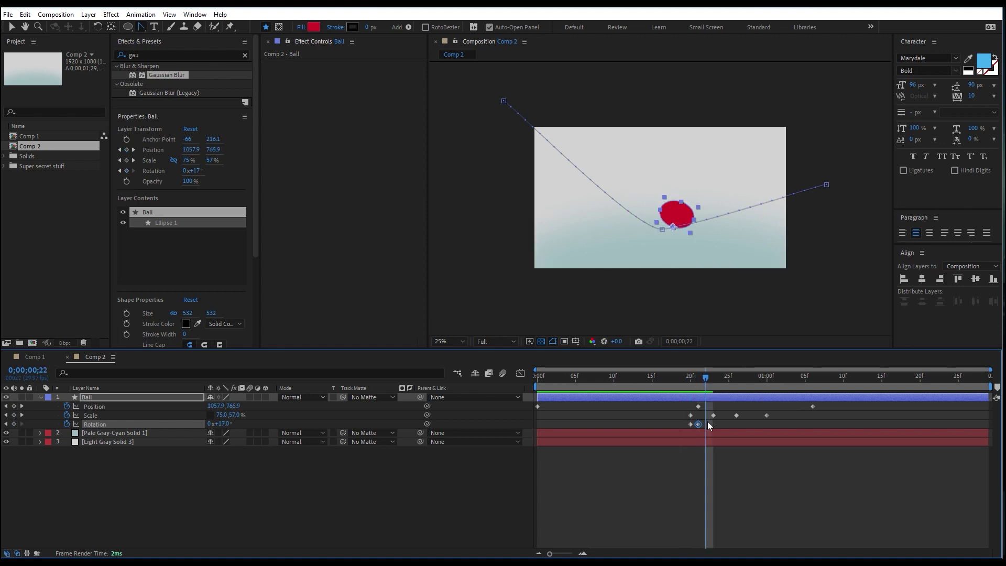
mouse_move(699, 424)
mouse_down()
mouse_move(713, 425)
mouse_move(686, 430)
mouse_up()
click(713, 423)
shift+click(690, 424)
drag(682, 381, 648, 410)
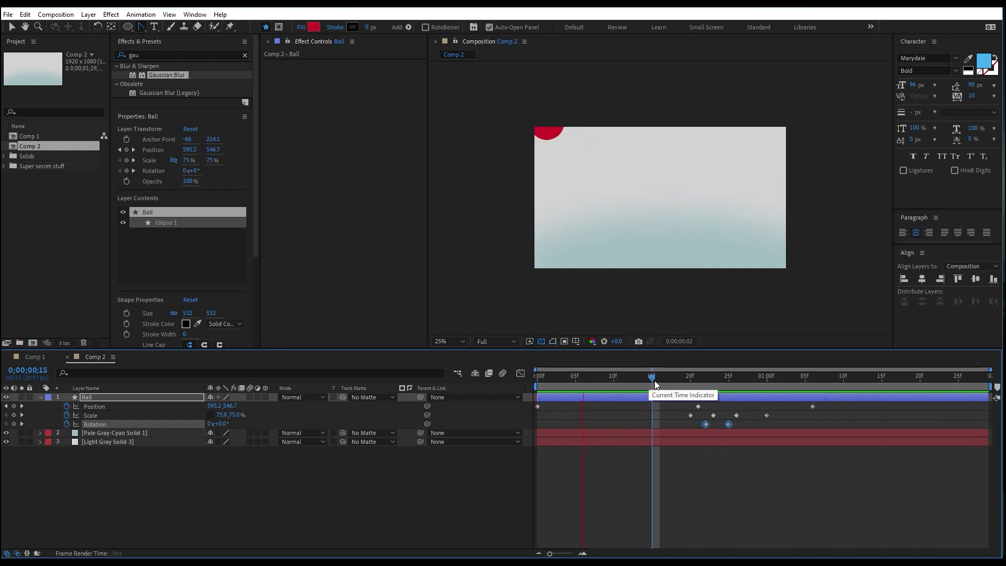
- Set Rotation back to 0° at frame 28 and preview the tilt
drag(669, 381, 752, 382)
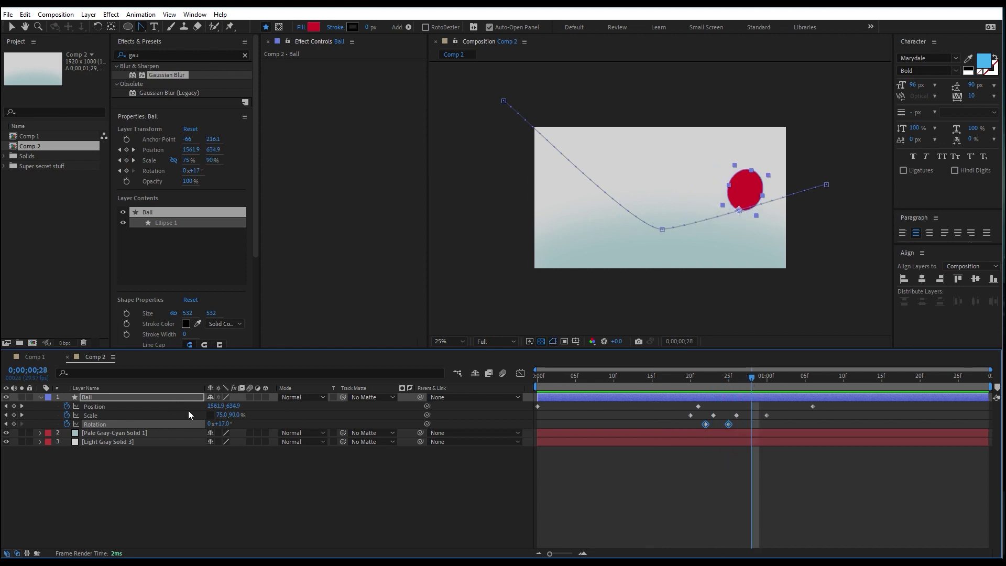
drag(223, 428, 214, 424)
click(213, 424)
text(0)
key(Return)
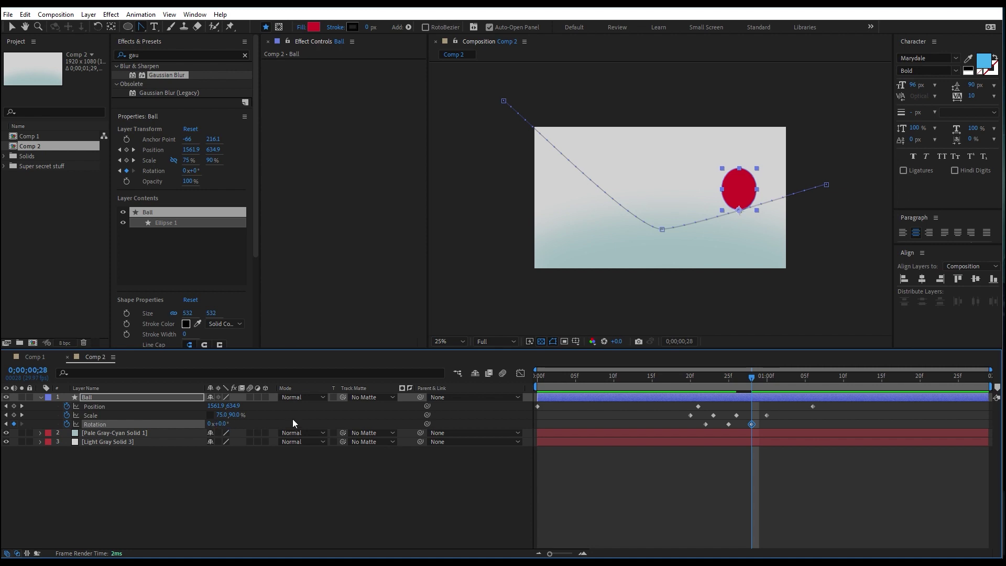
key(space)
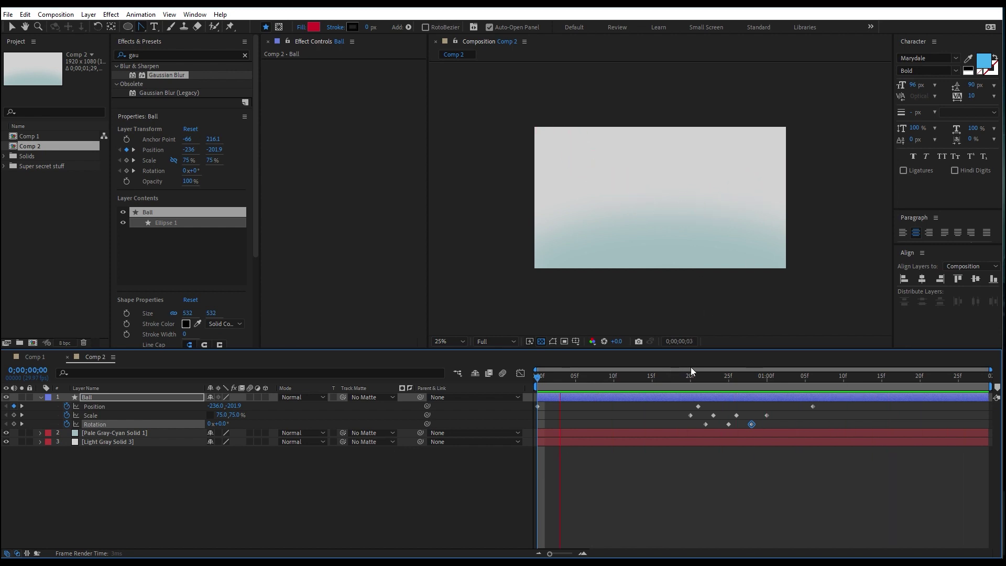
- Preview the bounce from the start of the animation
click(712, 375)
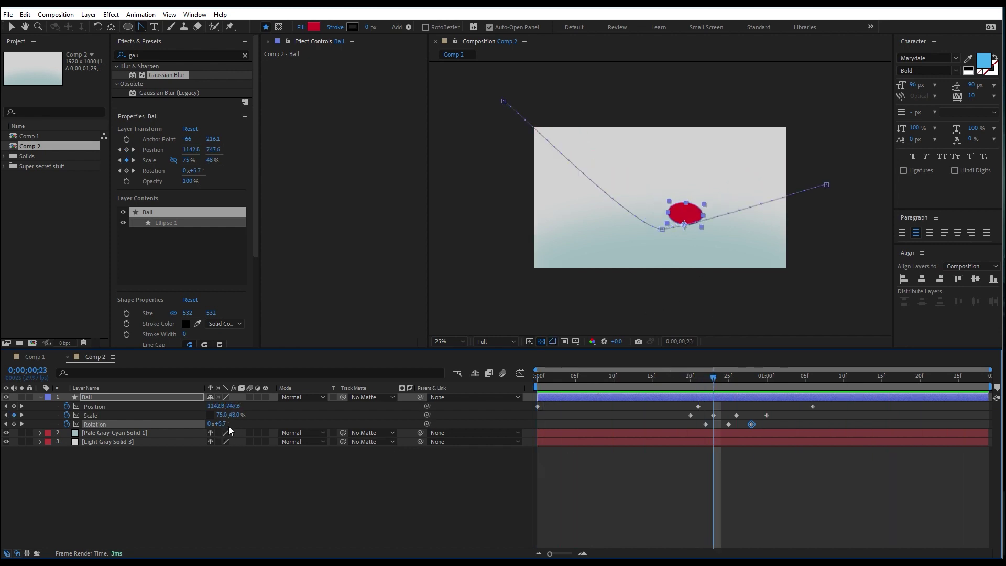
click(714, 415)
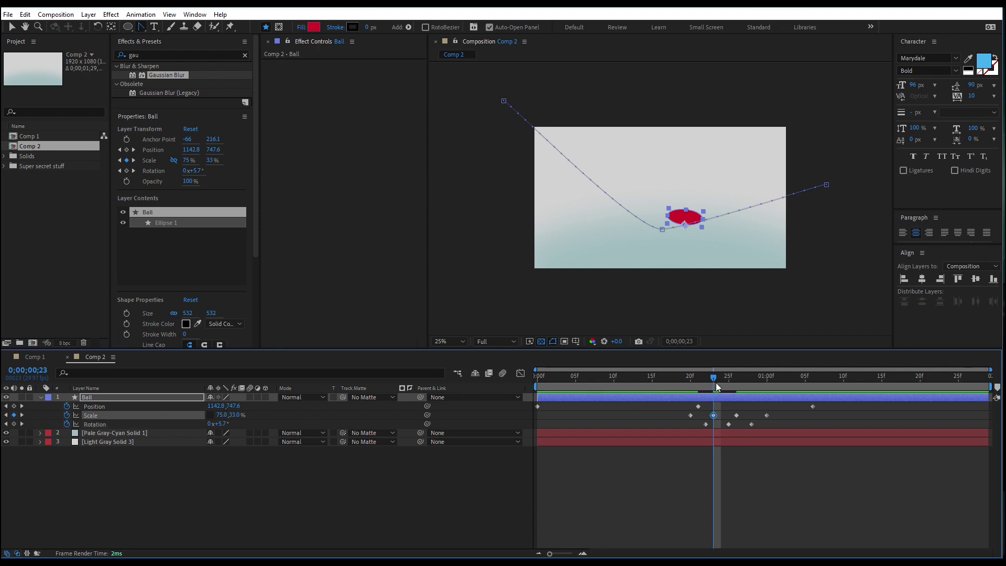
drag(717, 378, 530, 382)
key(space)
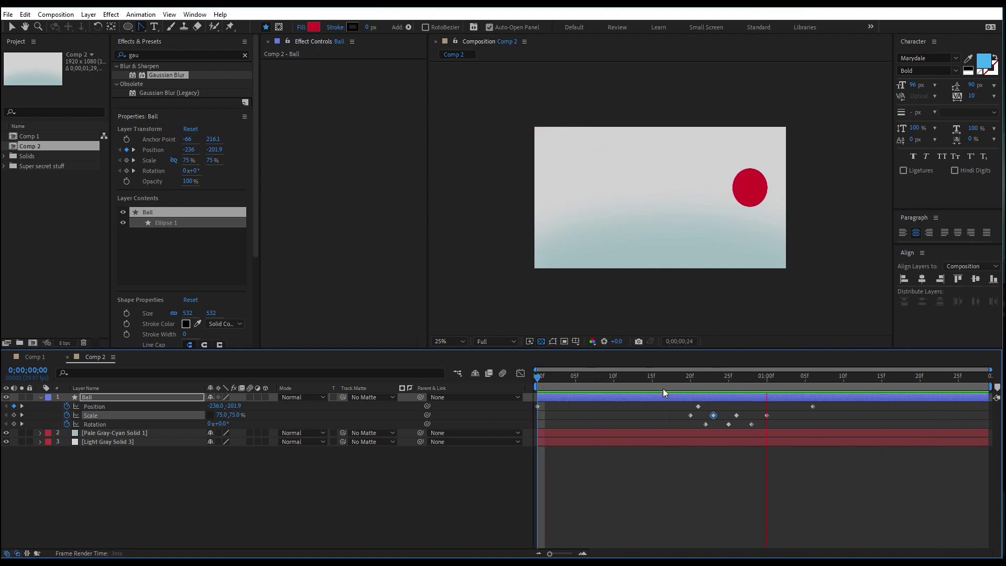
key(space)
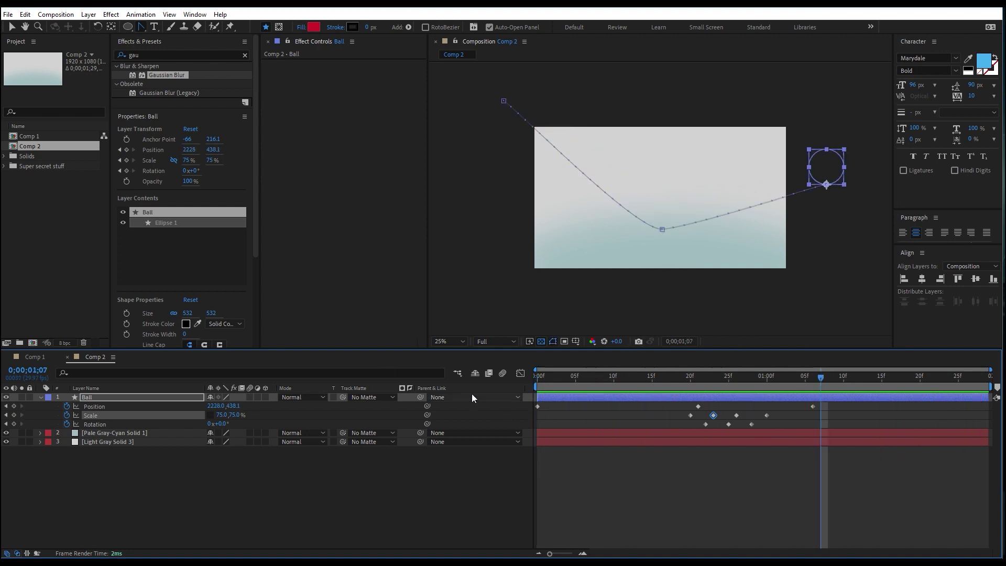
- Enable motion blur for Comp 2 and the Ball layer, then preview again
click(503, 374)
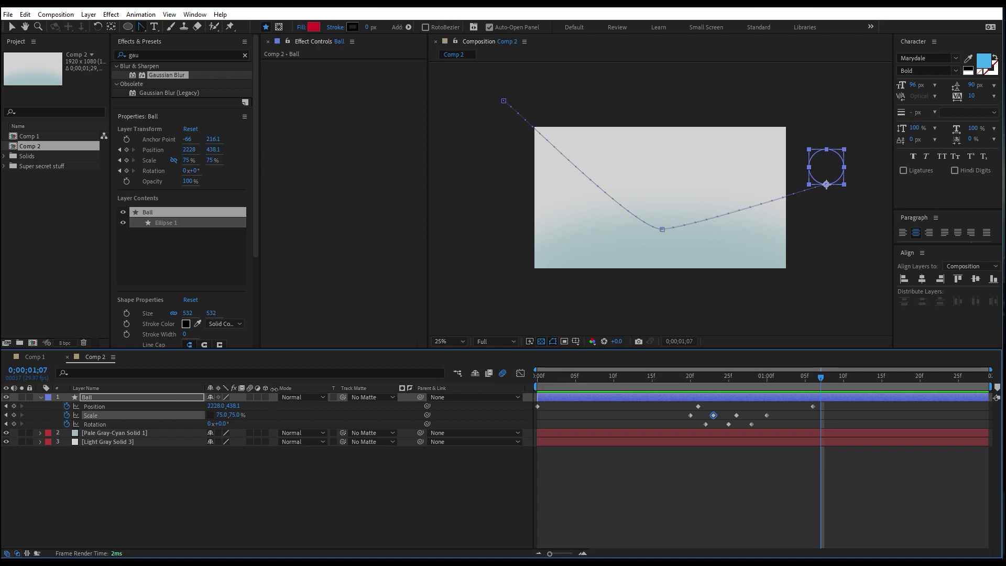
click(250, 397)
key(space)
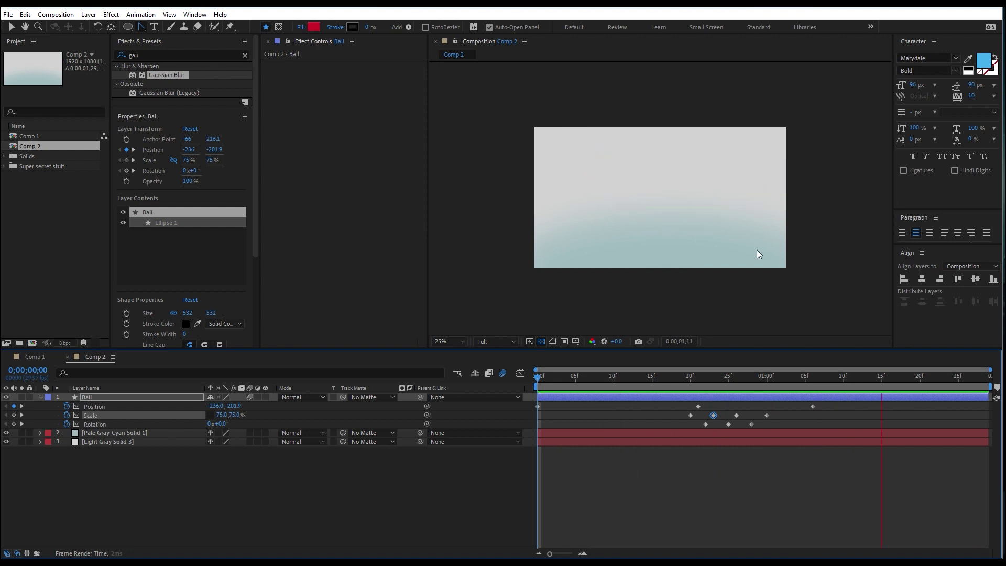
- Stop the preview, zoom the viewer to 50%, inspect the blur, and switch off Ball's Motion Blur
key(space)
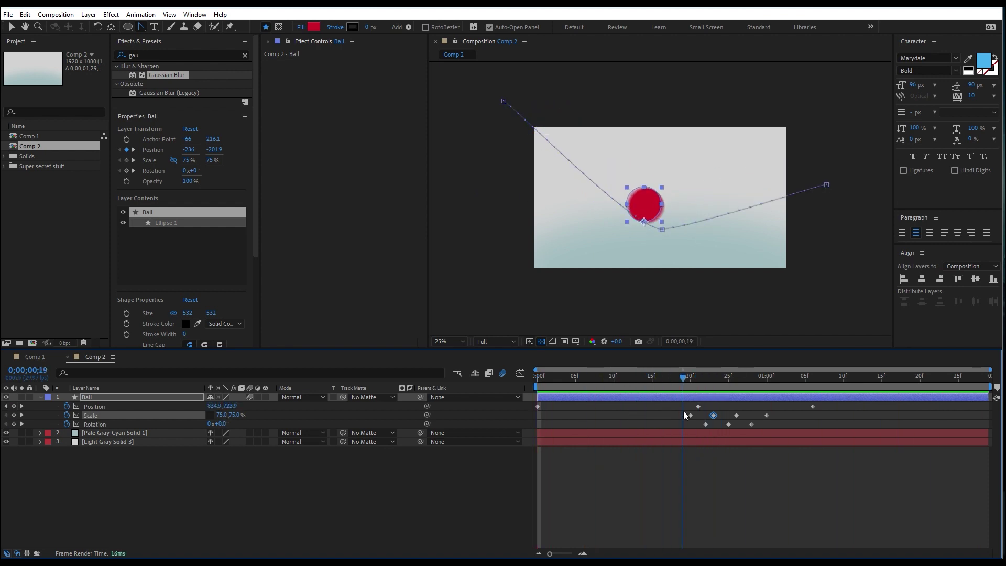
click(87, 397)
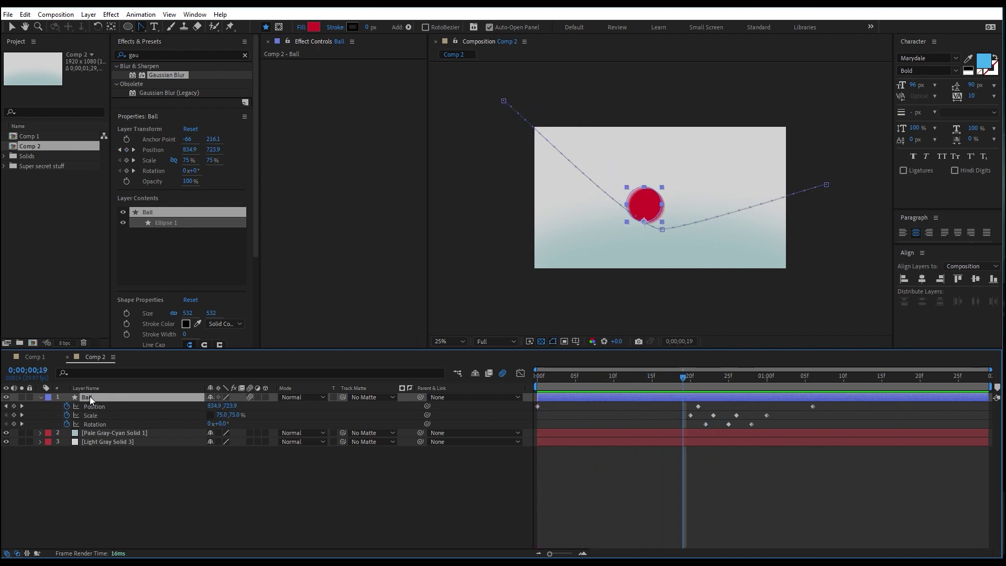
key(period)
click(361, 521)
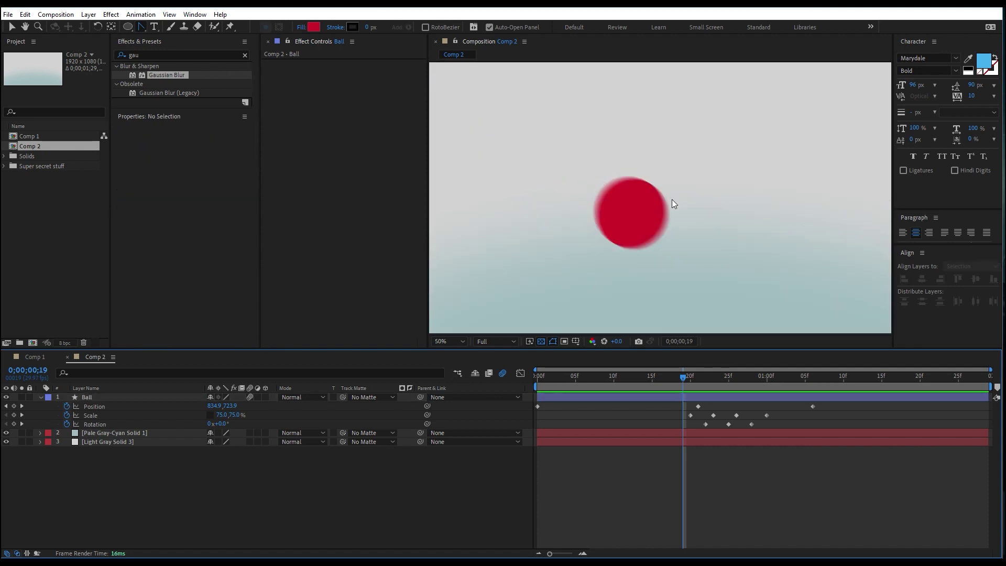
drag(686, 376, 710, 409)
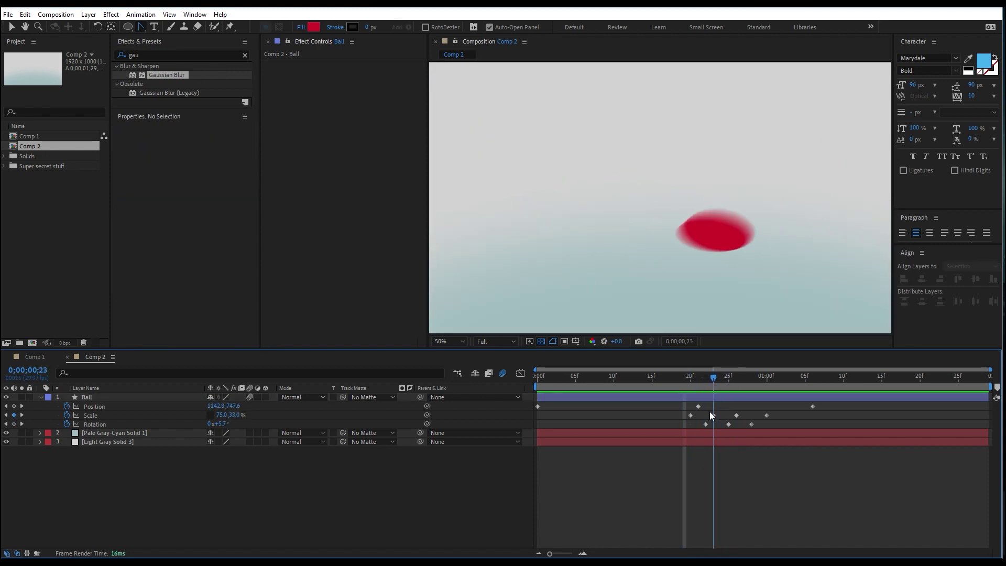
click(250, 397)
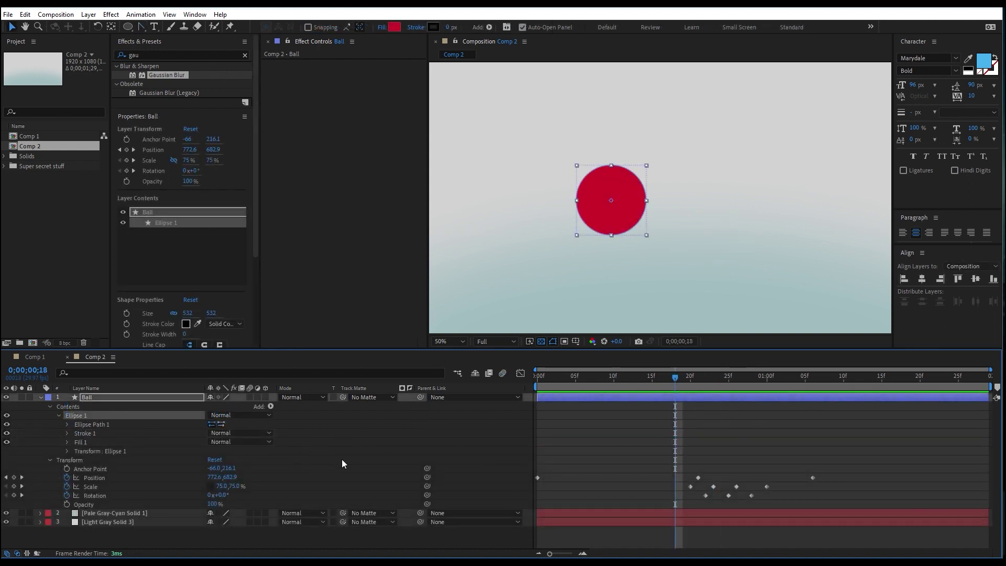
- Add a Gradient Fill to the Ball layer's Ellipse 1 shape
click(71, 410)
click(73, 416)
click(383, 29)
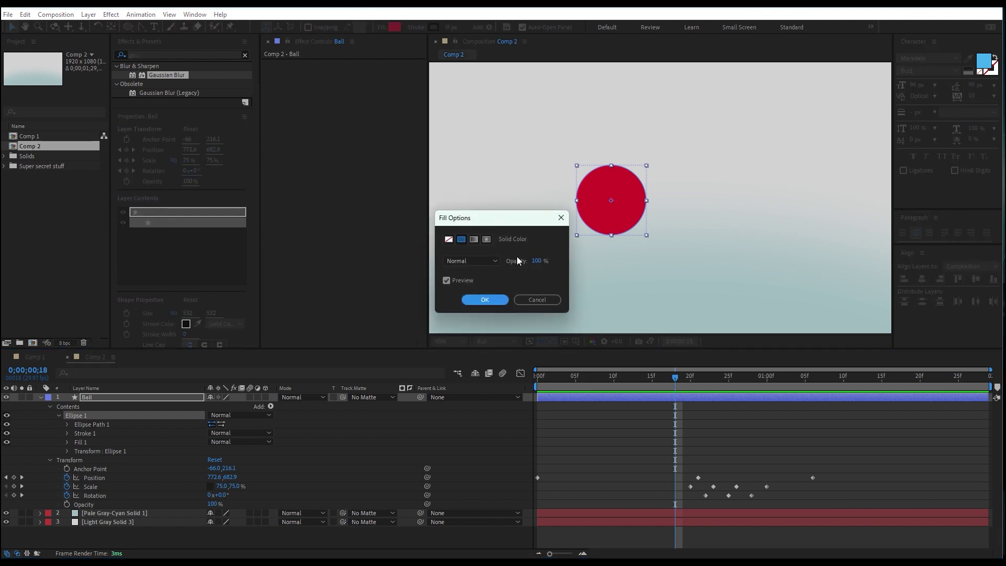
click(516, 301)
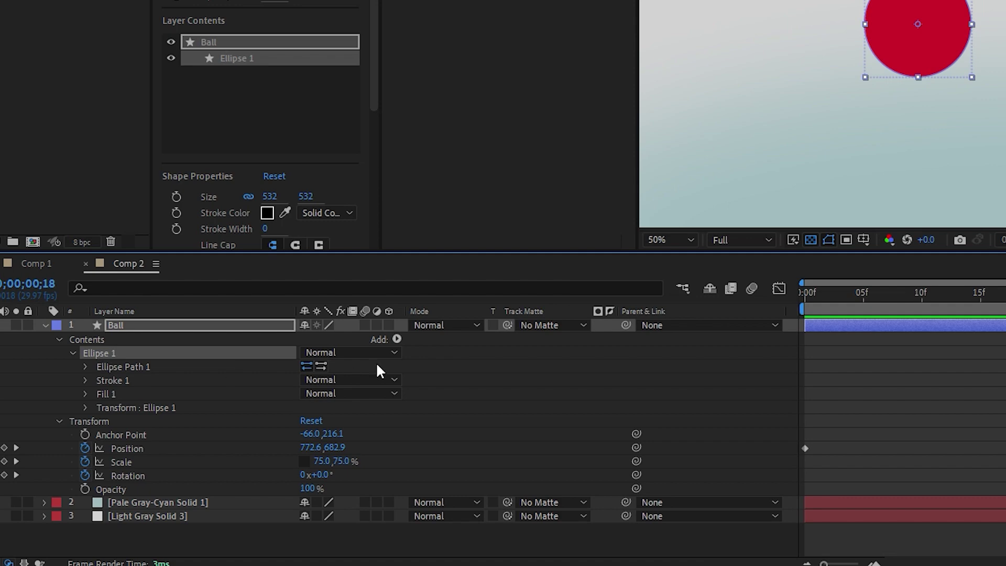
click(396, 339)
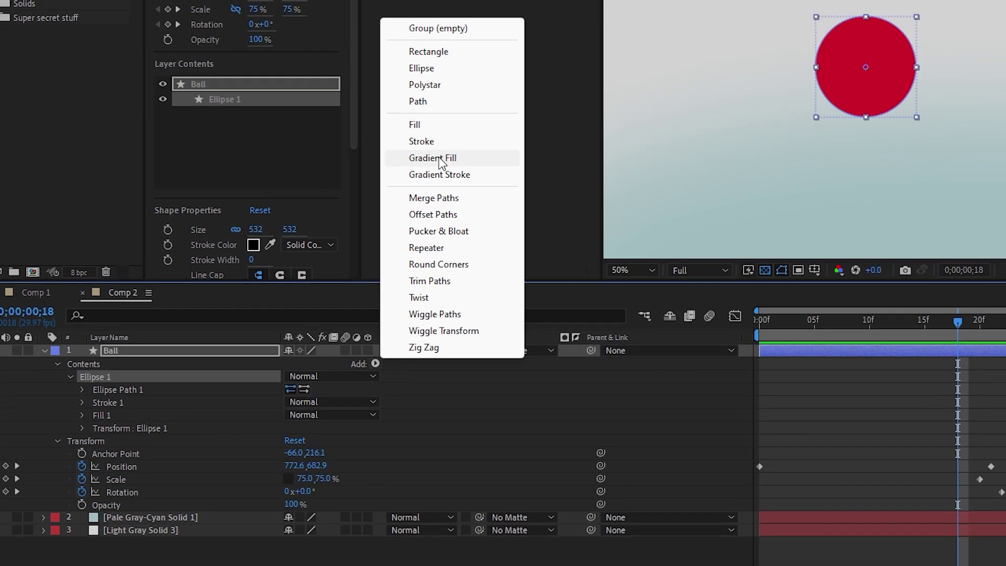
click(433, 158)
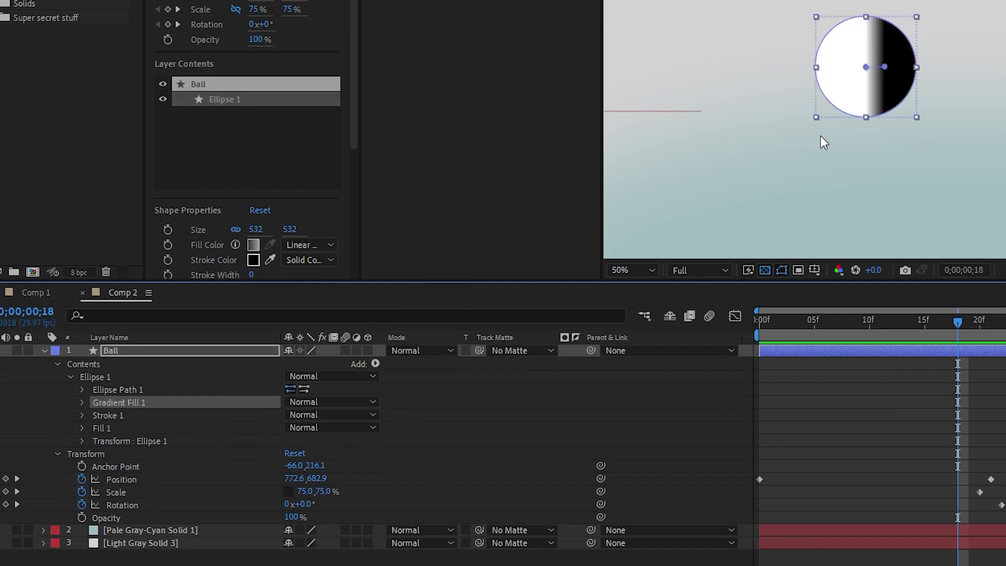
- Angle the gradient toward the lower right and set its stops to red D11818 and dark red 420000
mouse_move(884, 67)
mouse_down()
mouse_move(869, 113)
mouse_move(865, 24)
mouse_move(900, 37)
mouse_move(868, 112)
mouse_move(891, 96)
mouse_up()
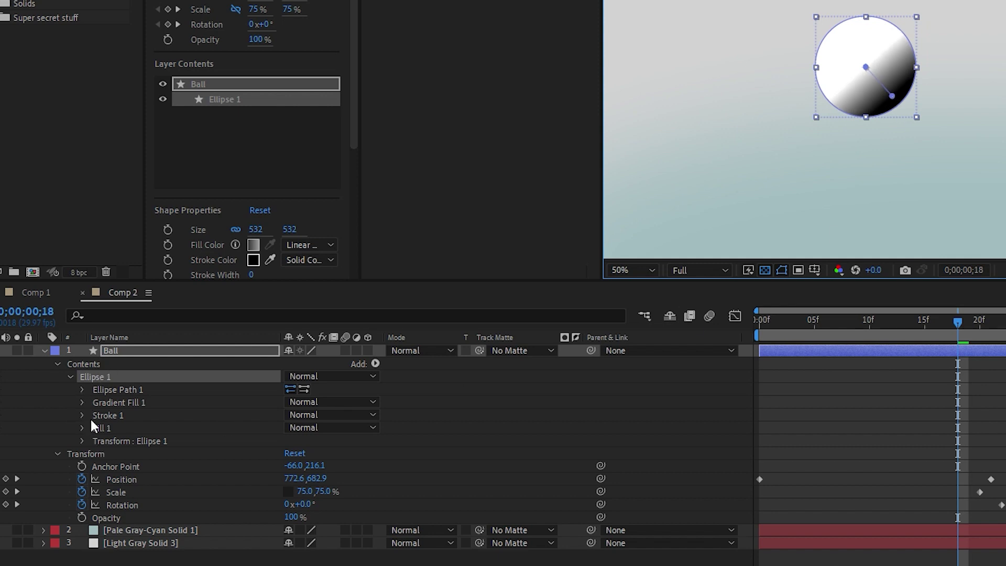
click(80, 401)
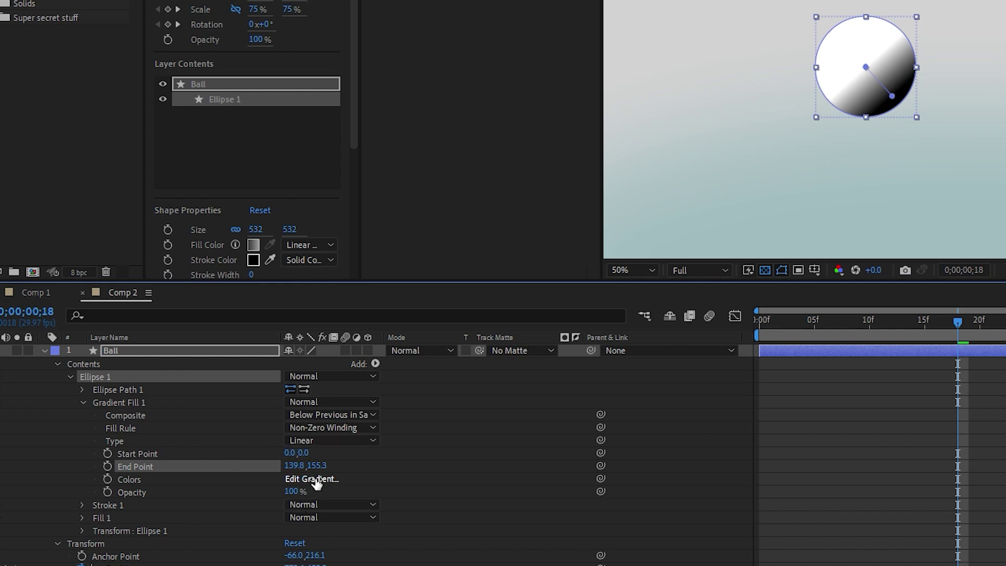
click(317, 482)
drag(511, 137, 506, 111)
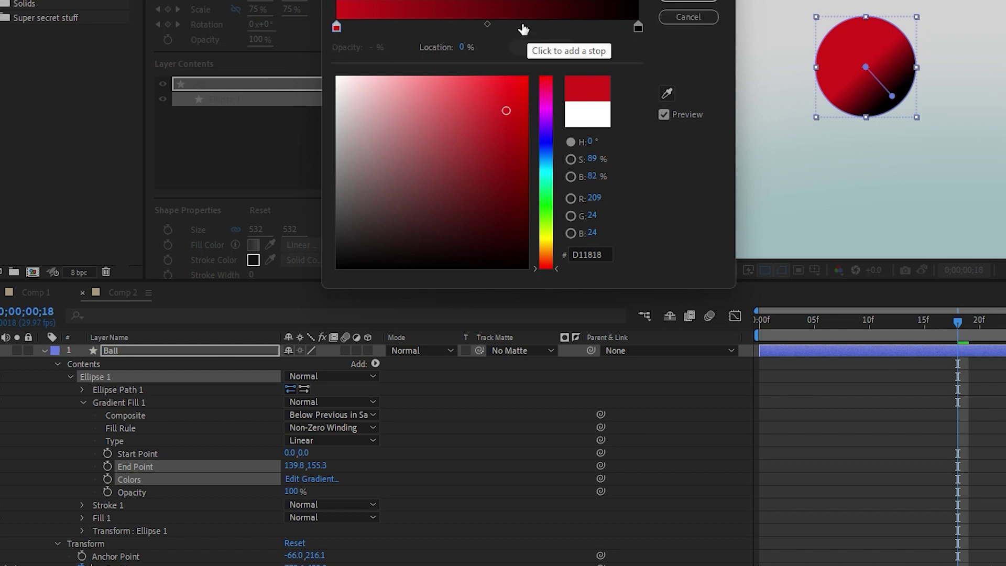
click(638, 26)
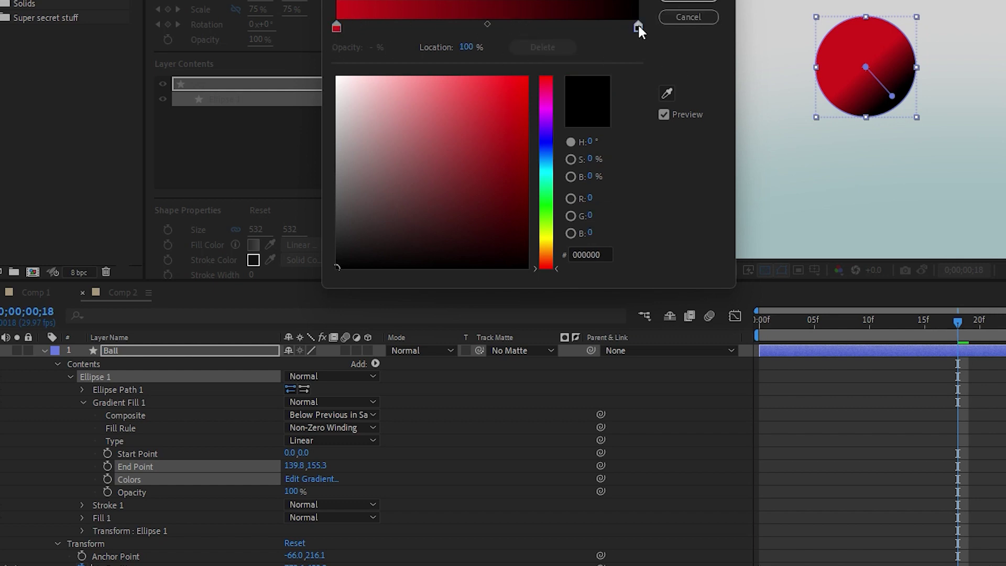
click(512, 197)
mouse_move(512, 197)
mouse_down()
mouse_move(527, 219)
mouse_move(514, 195)
mouse_move(523, 199)
mouse_up()
click(673, 3)
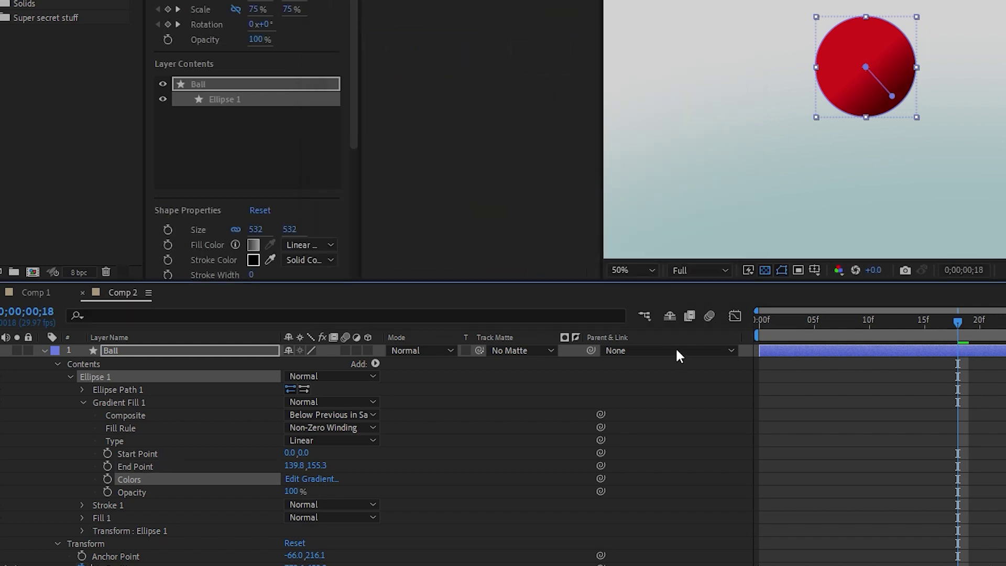
- Make the Gradient Fill radial, with its start point at the ball's upper left
click(304, 441)
click(324, 473)
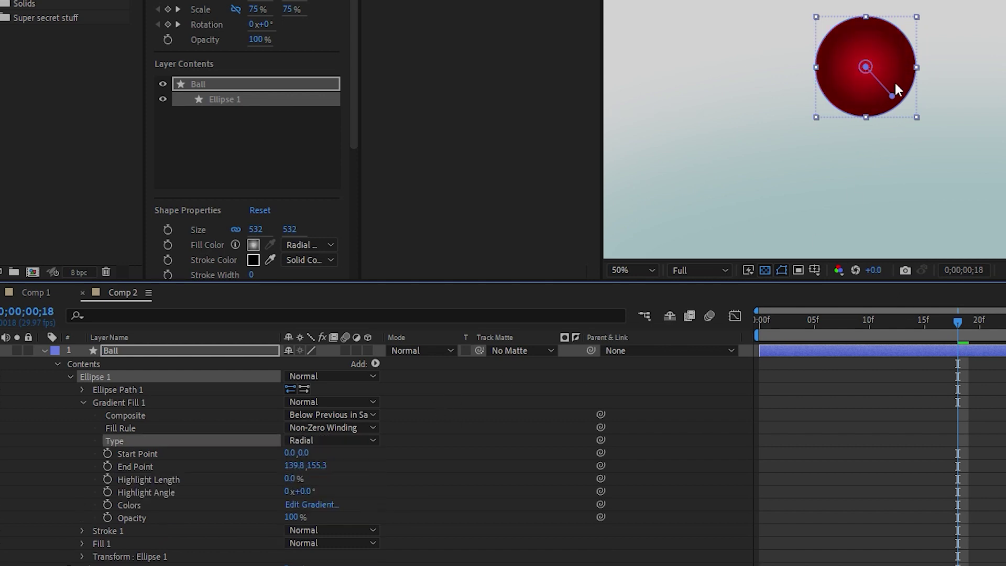
drag(892, 96, 896, 101)
drag(869, 69, 838, 46)
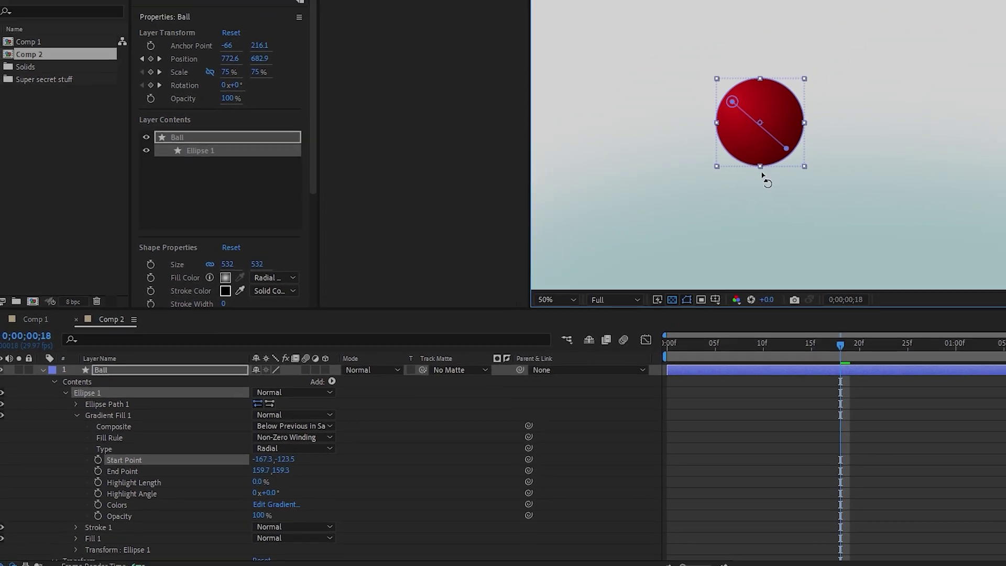
drag(657, 200, 646, 201)
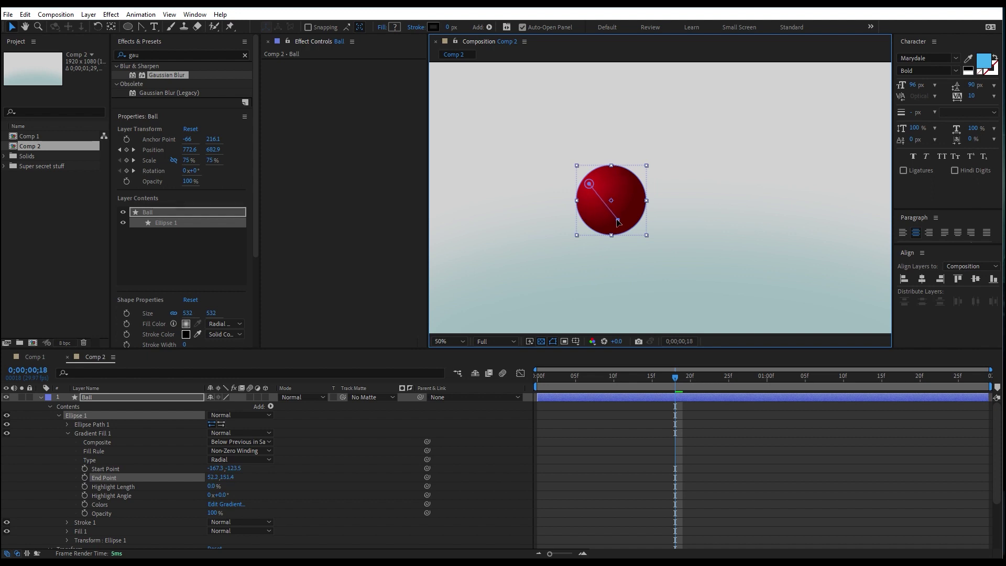
key(ctrl+z)
click(633, 316)
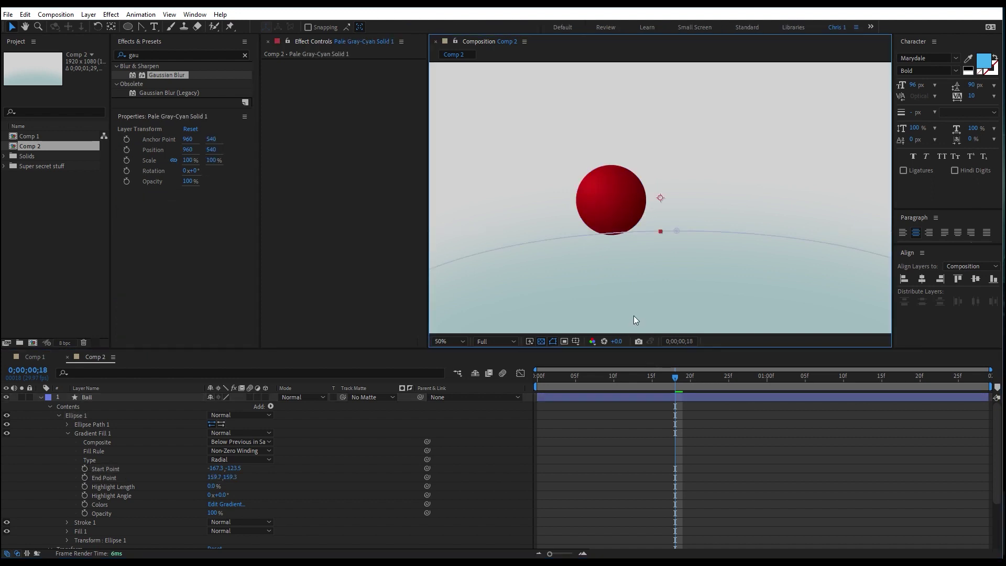
click(929, 191)
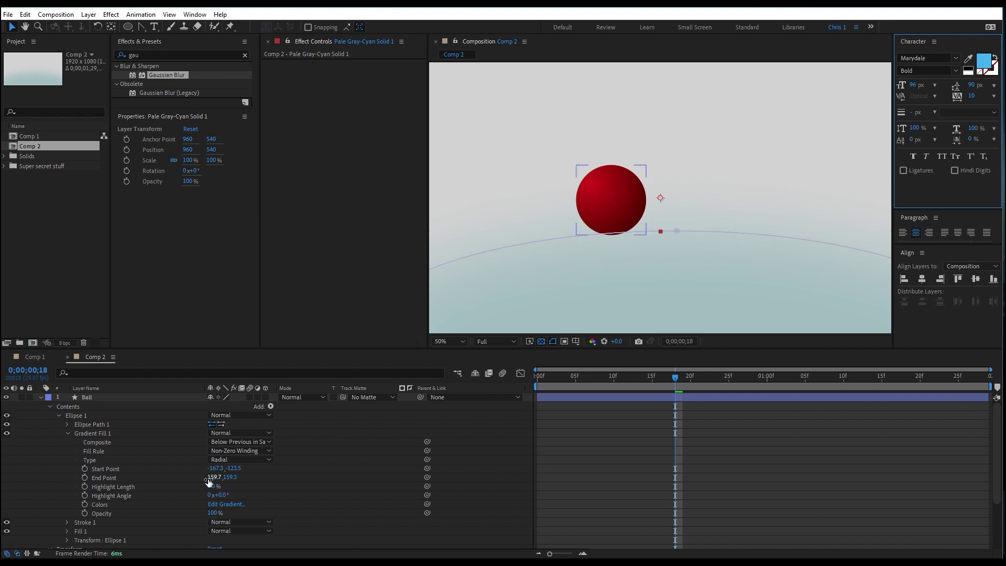
- Edit the gradient stops to a brighter red F14048 and a darker 400404
click(226, 504)
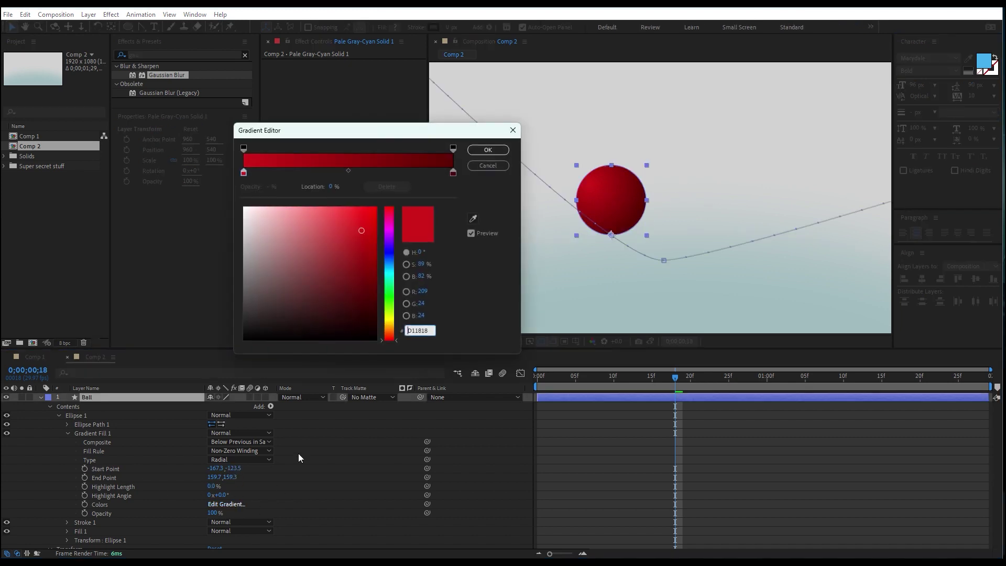
click(453, 174)
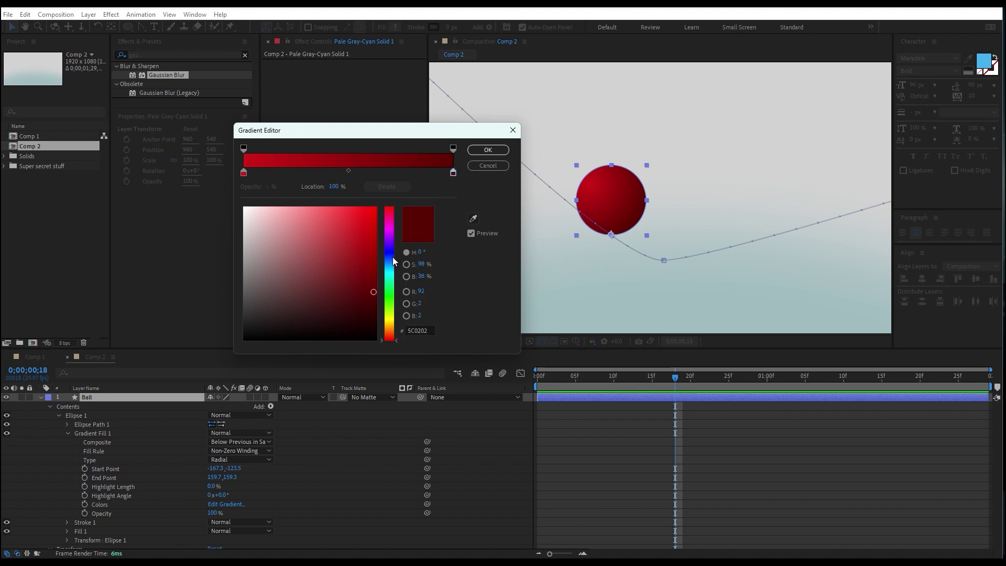
drag(373, 292, 370, 305)
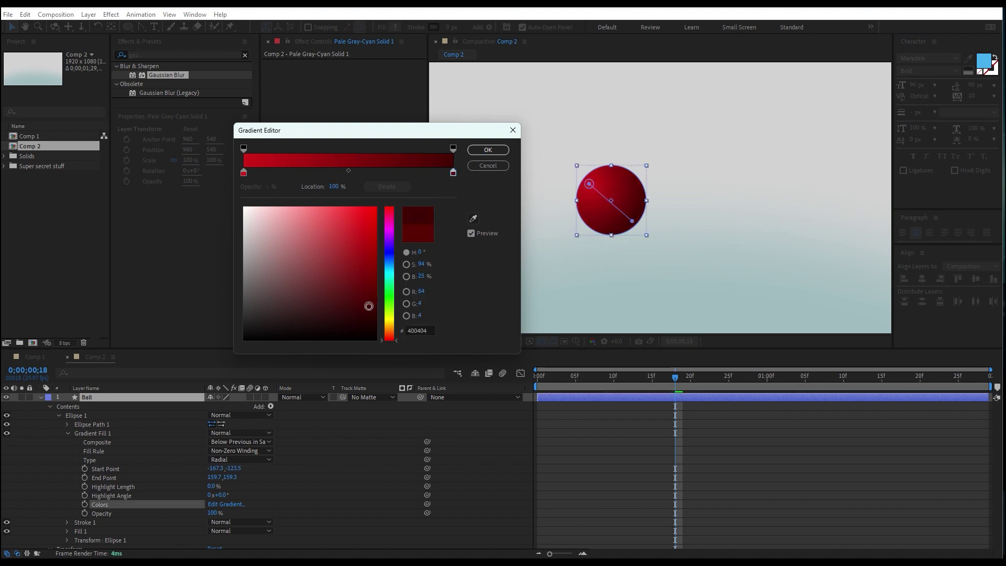
click(499, 153)
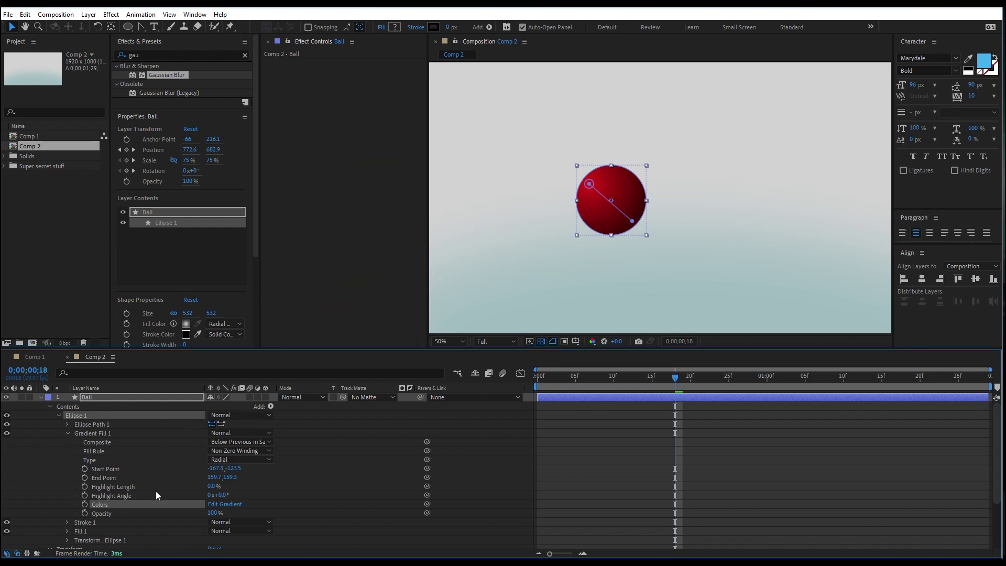
click(226, 503)
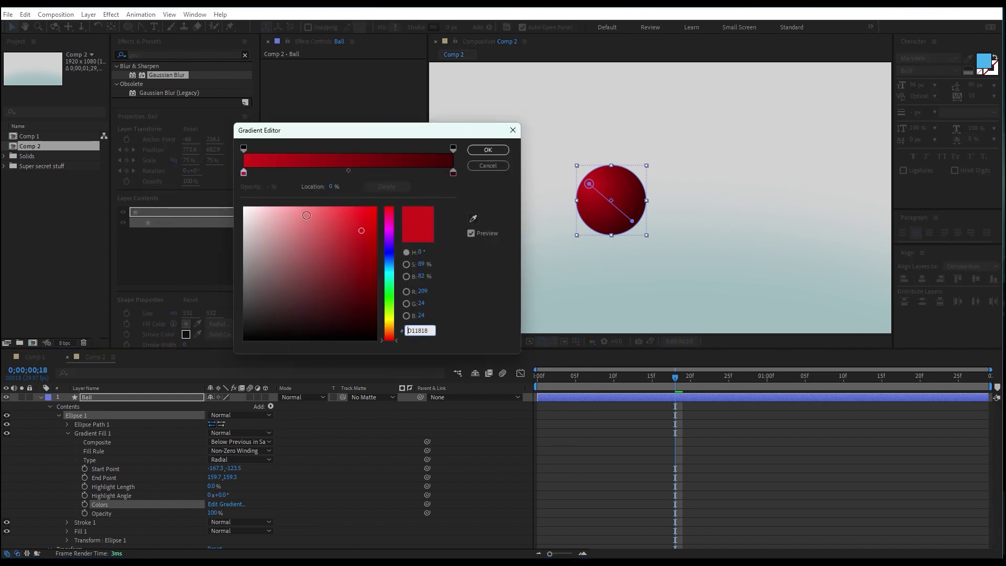
drag(347, 220, 338, 213)
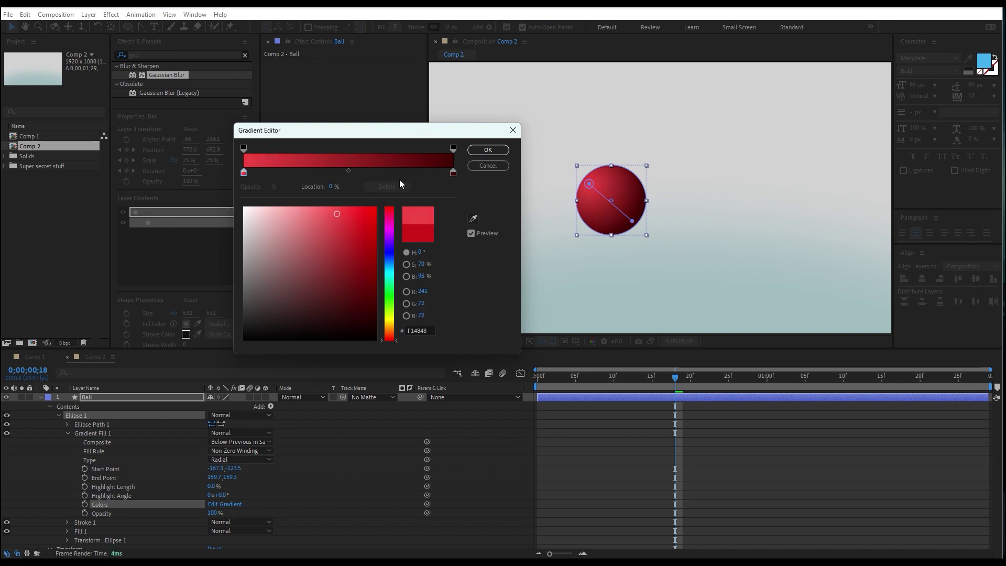
click(487, 150)
- Zoom out, return to the start and preview the bouncing ball
key(comma)
drag(627, 387, 449, 381)
key(space)
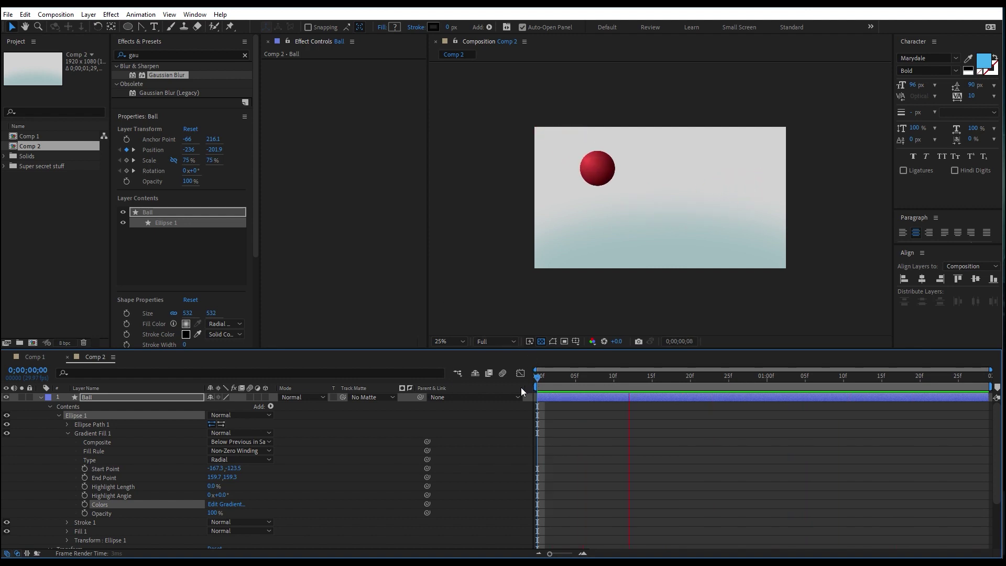
- Enable motion blur on the Ball layer, preview it, then collapse Ball and scrub to frame 11
key(space)
click(503, 373)
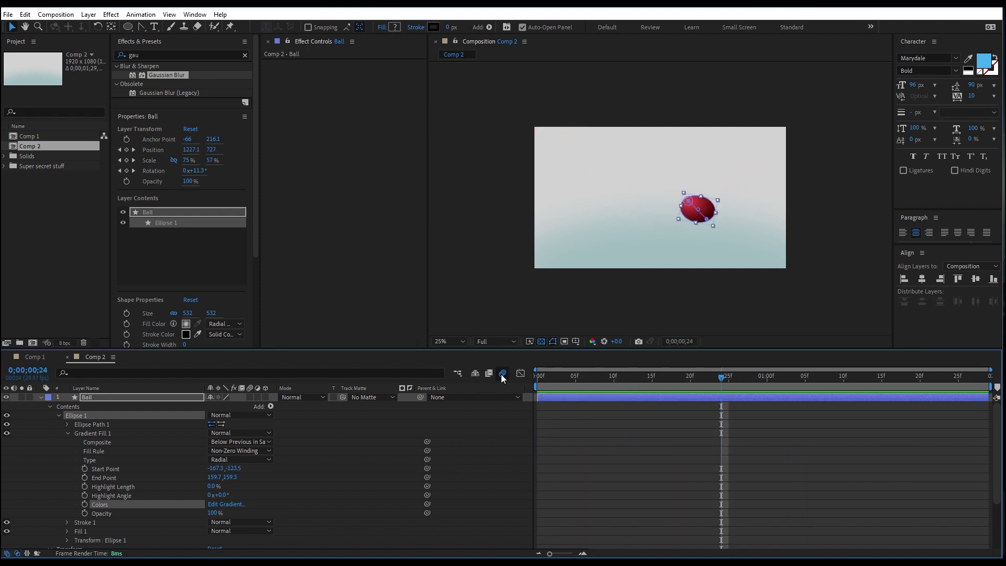
key(space)
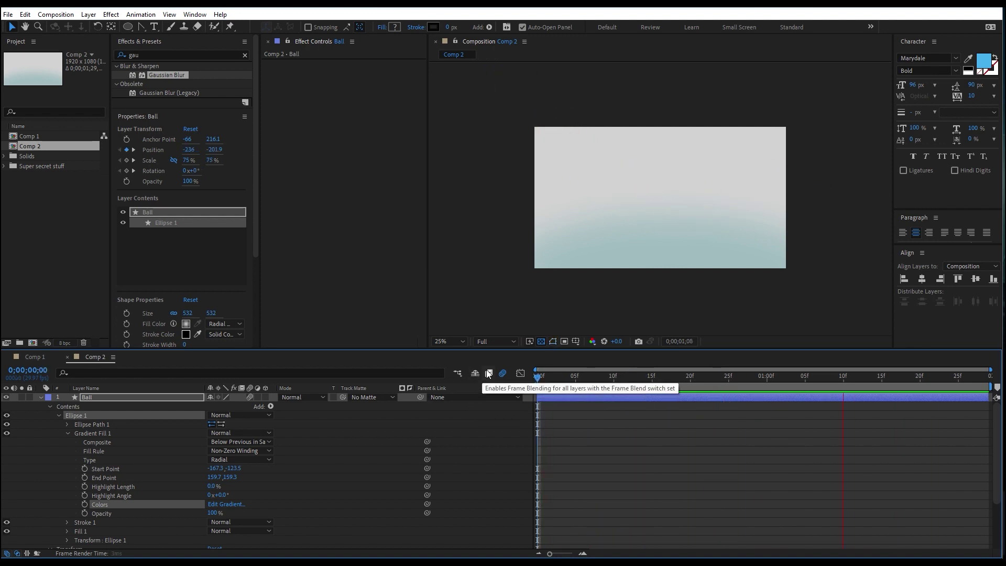
key(space)
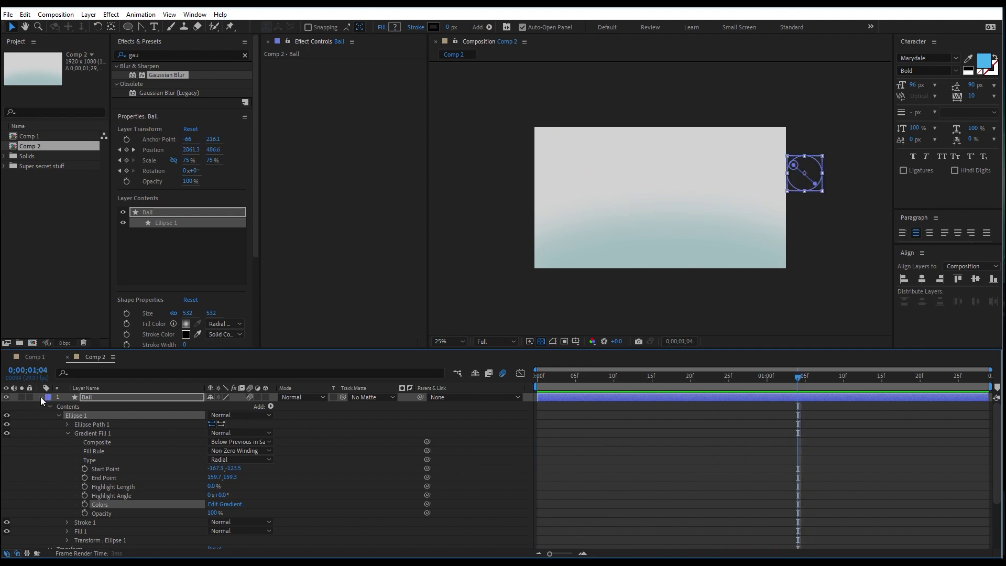
click(40, 397)
click(77, 397)
drag(631, 382, 619, 428)
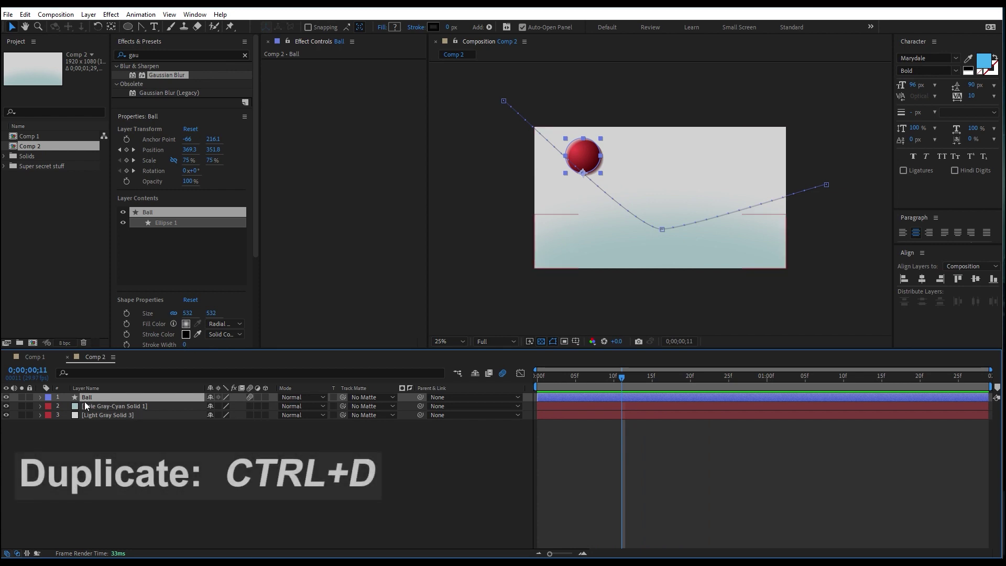
- Duplicate Ball and pre-compose the Ball 2 copy into a new composition named 'Reflection'
key(ctrl+d)
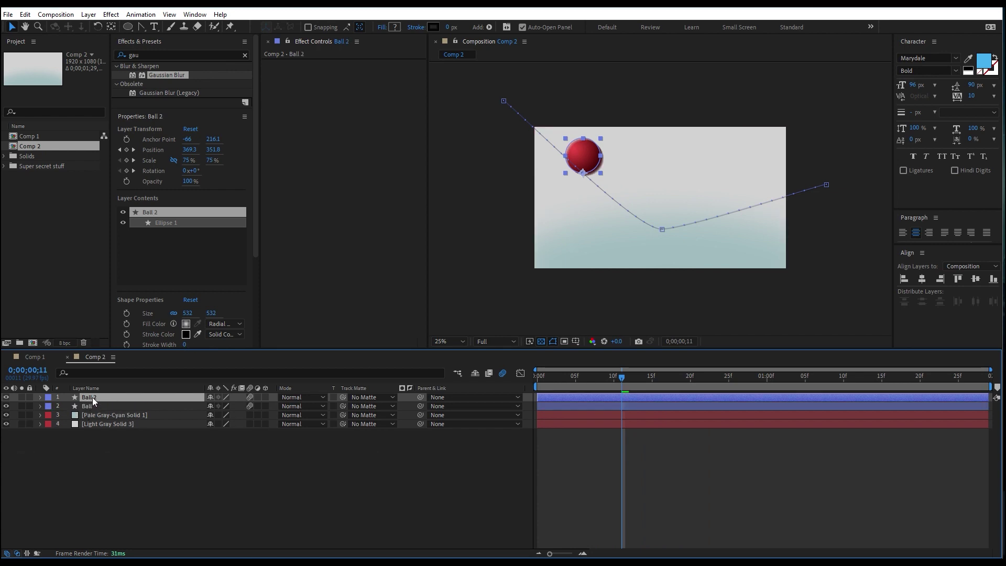
right_click(92, 397)
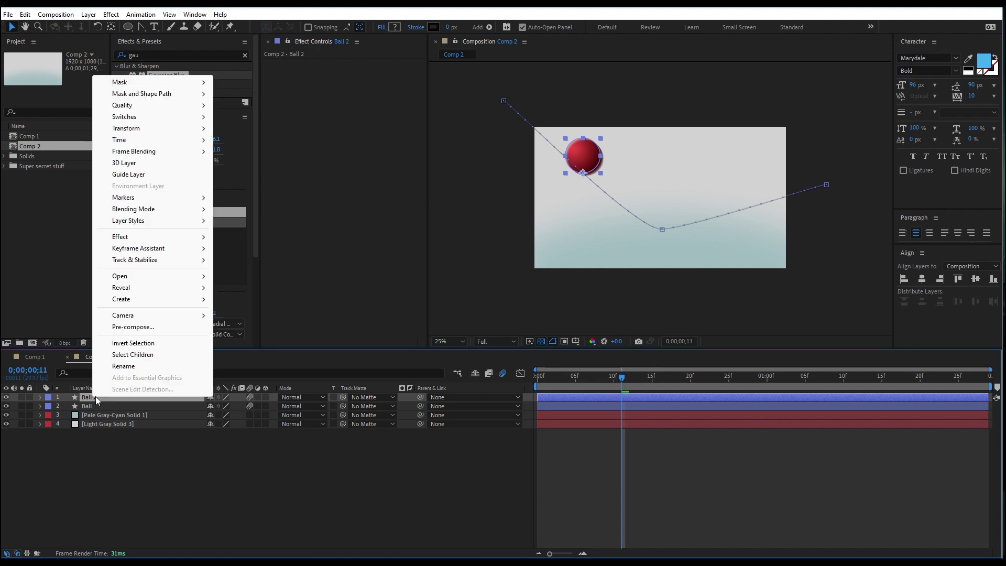
click(156, 327)
key(BackSpace)
text(Reflection)
key(Return)
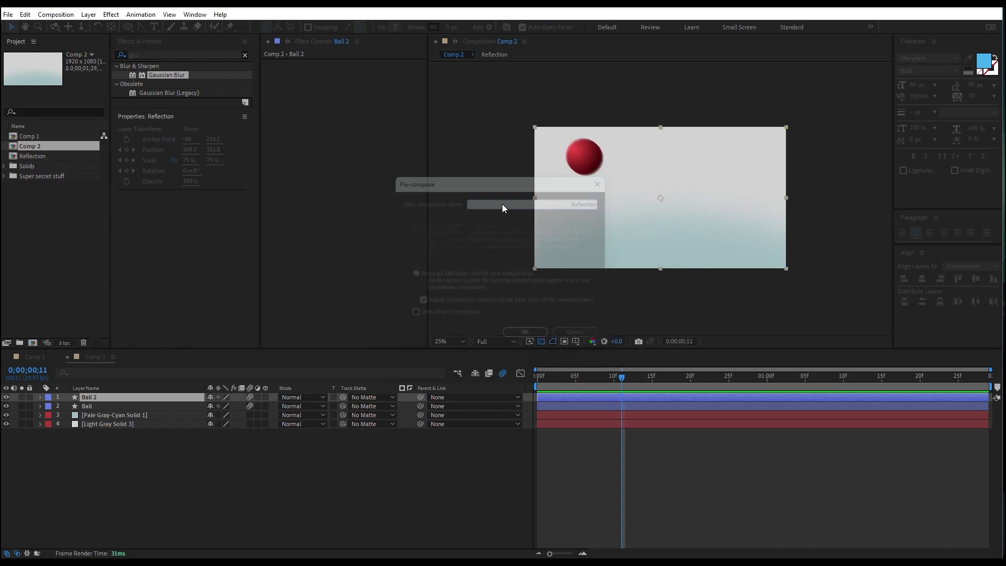
drag(612, 376, 667, 376)
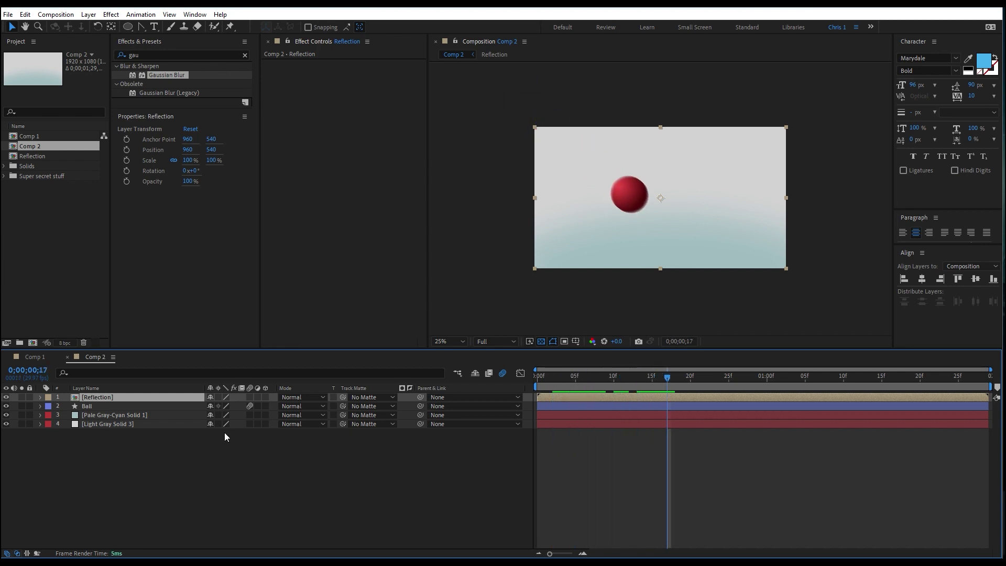
- Flip the Reflection layer vertically and preview the result from the first frame
right_click(114, 398)
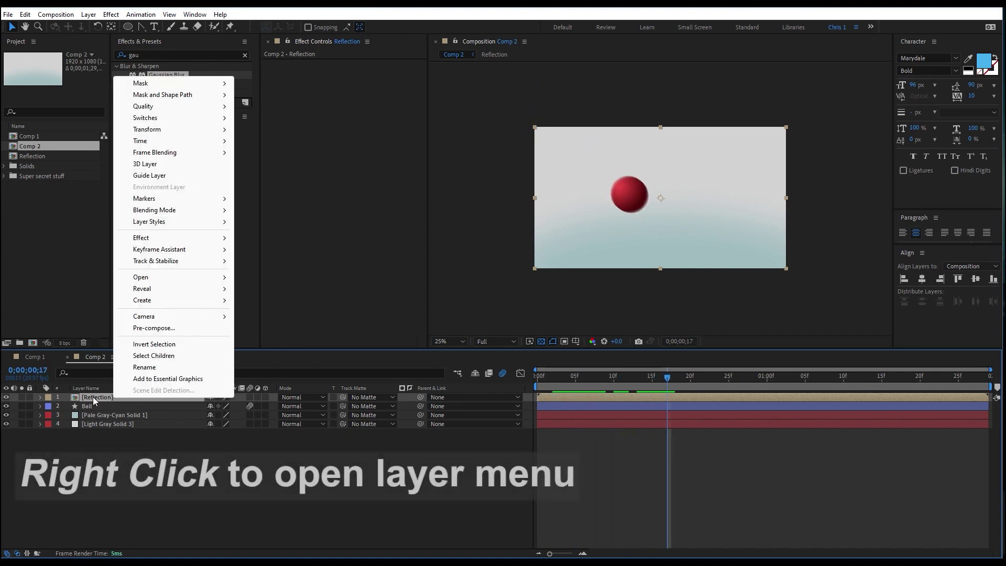
mouse_move(173, 129)
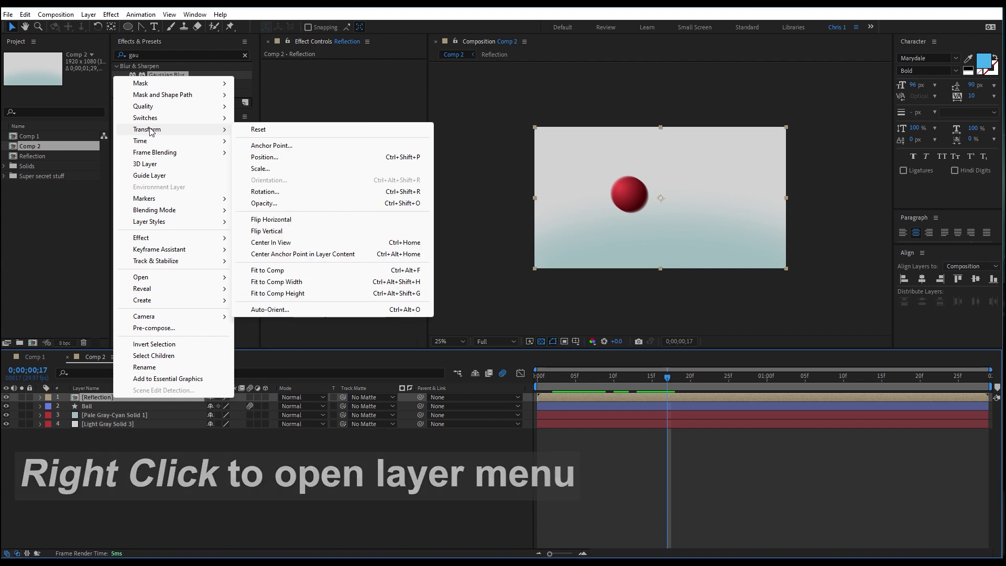
click(287, 232)
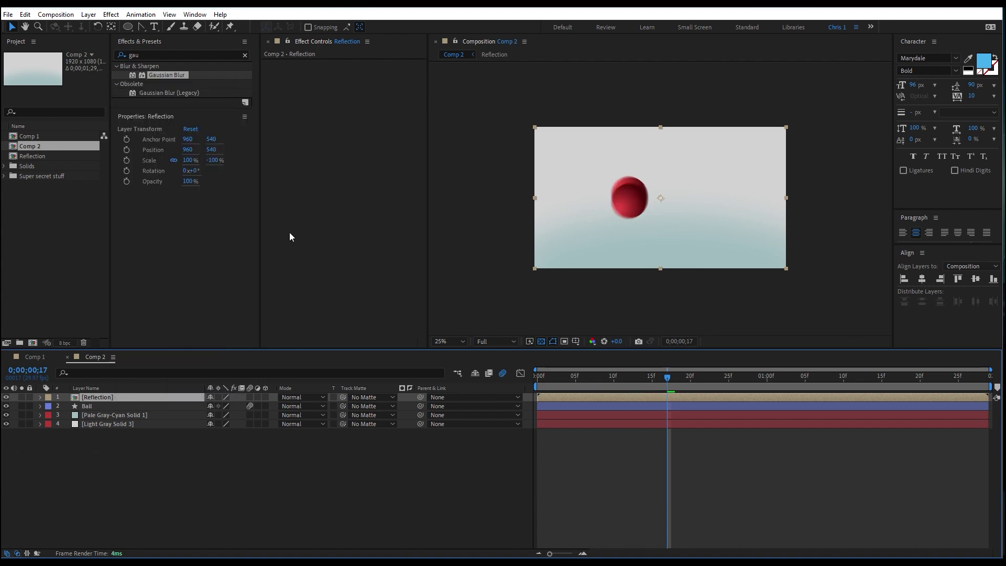
click(543, 388)
key(Home)
key(space)
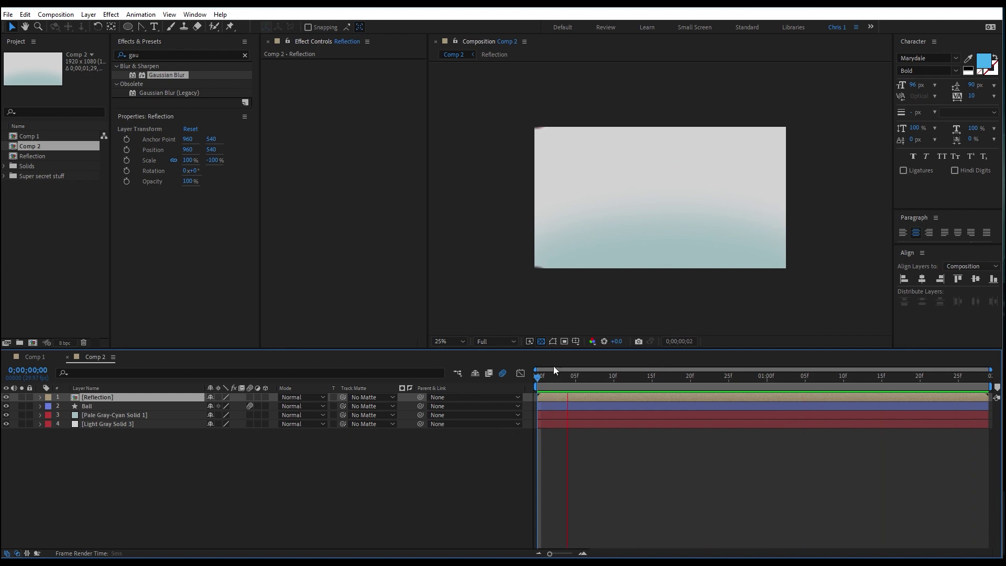
key(space)
click(636, 376)
drag(645, 397, 705, 391)
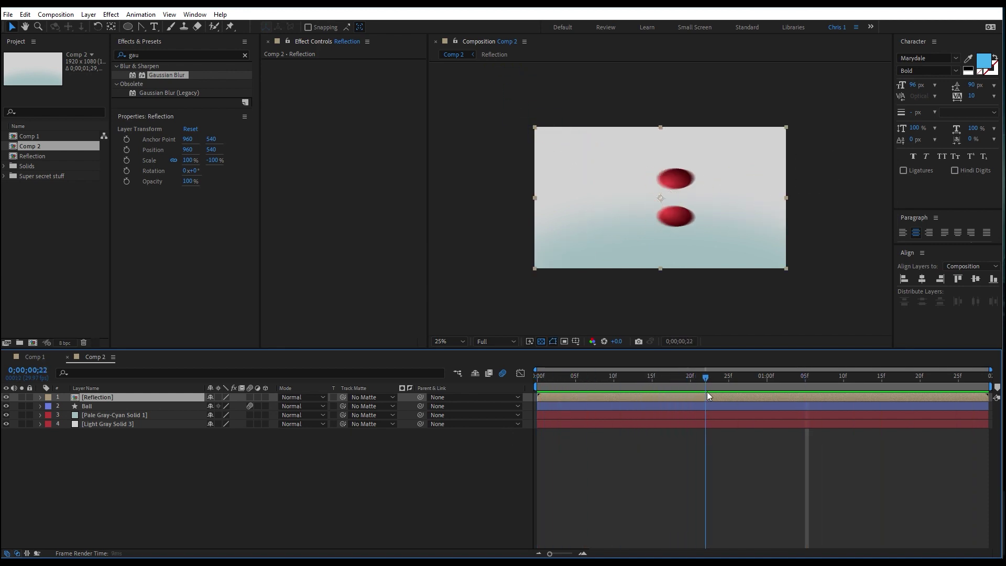
- Reveal Ball's Position keyframes and step through them to the keyframe at frame 21
click(693, 406)
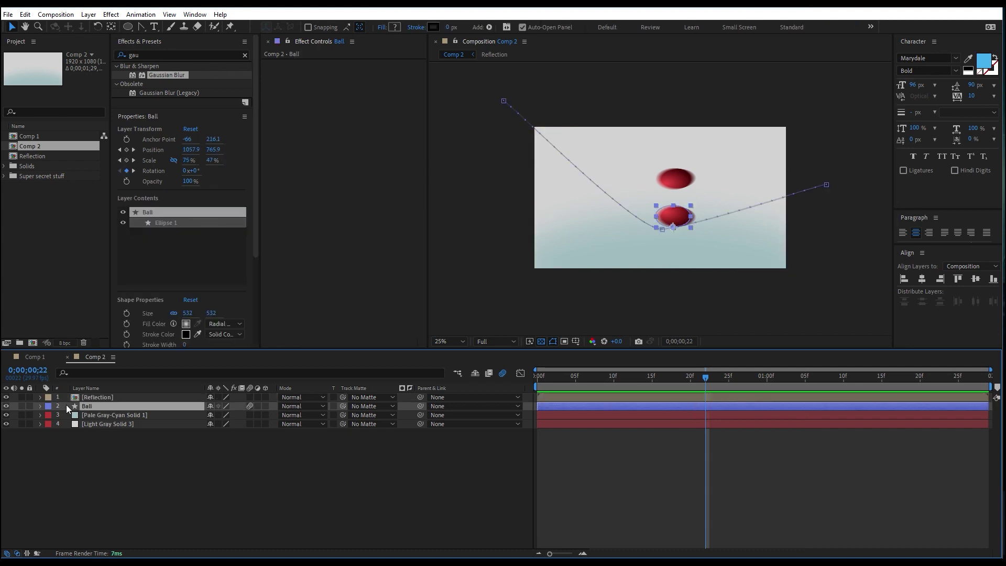
key(u)
drag(706, 395, 679, 395)
key(k)
key(k)
key(k)
key(k)
key(k)
key(k)
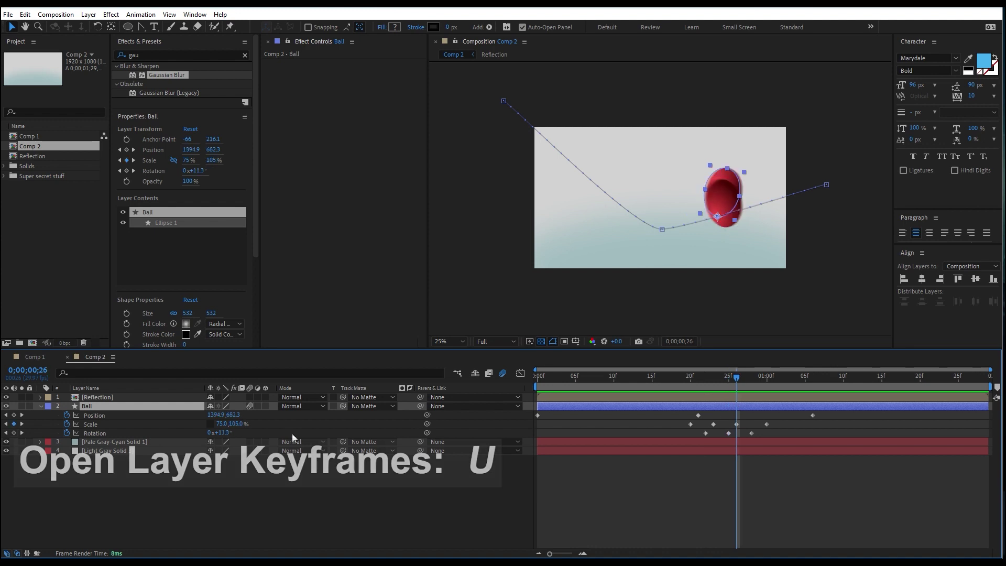
click(94, 414)
drag(743, 379, 714, 397)
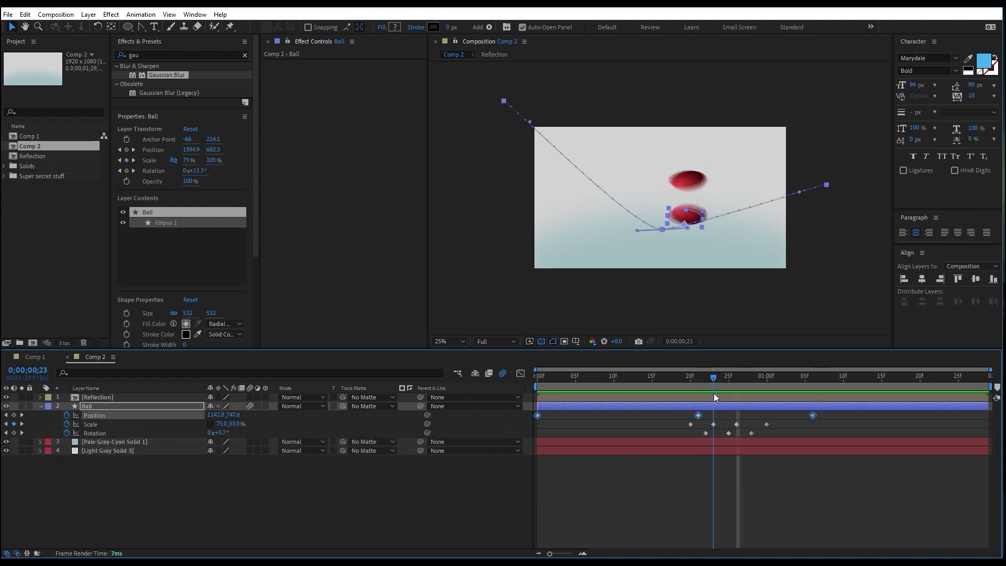
key(j)
key(j)
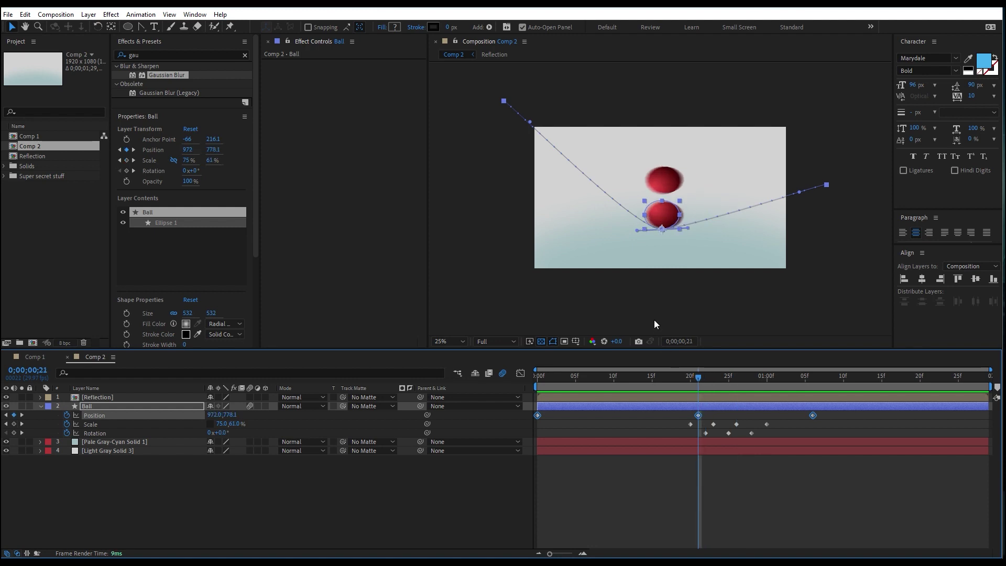
- Move Reflection below Ball in the layer stack and shift it down beneath the real ball
click(710, 397)
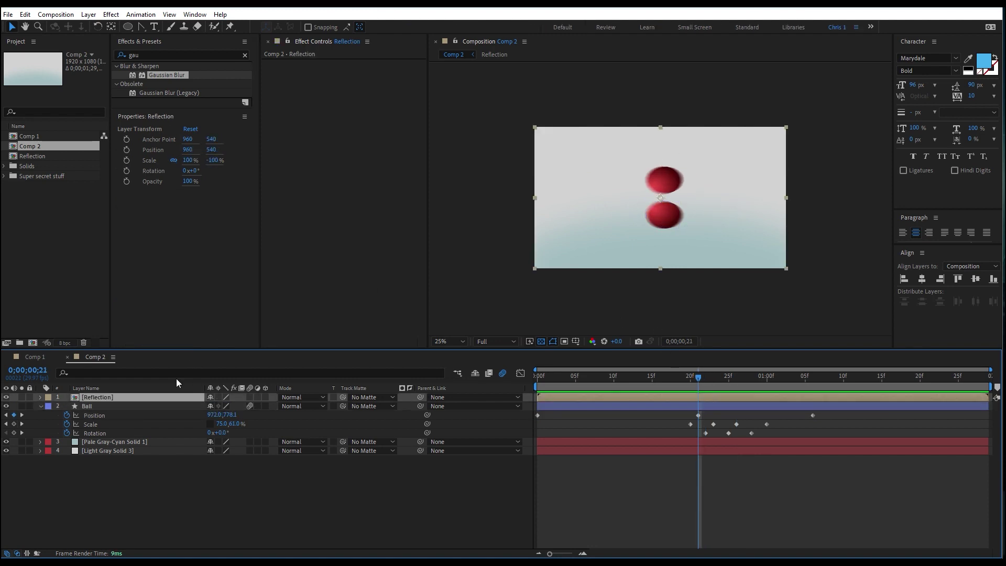
drag(108, 398, 112, 431)
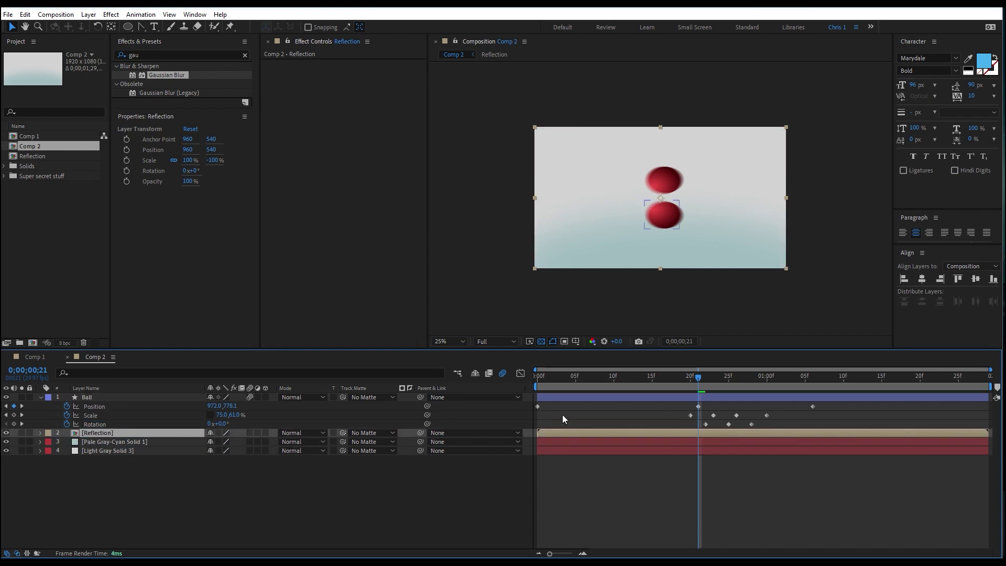
drag(664, 222, 665, 284)
drag(698, 376, 511, 375)
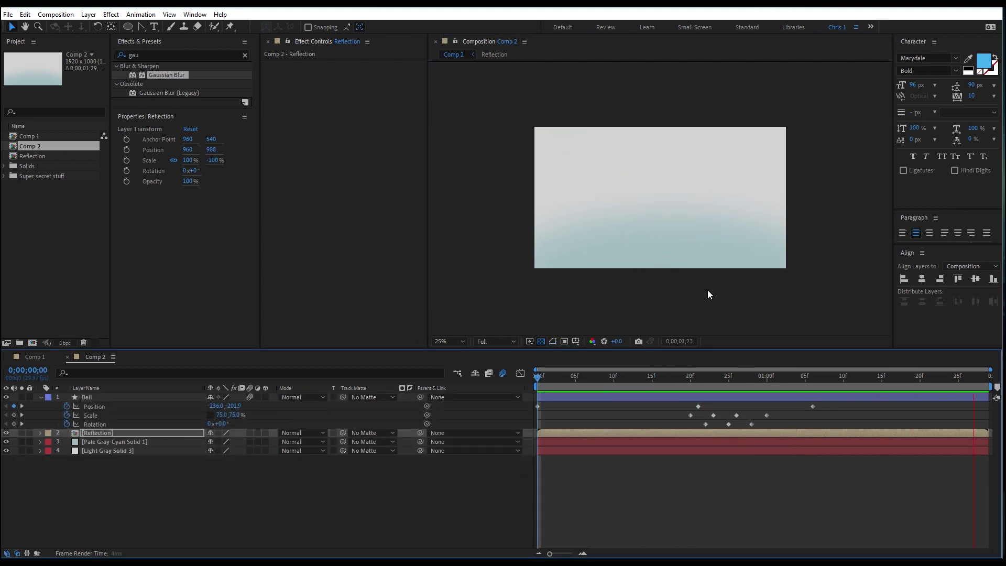
- Apply Gaussian Blur to the Reflection layer with Blurriness 99.7
click(744, 375)
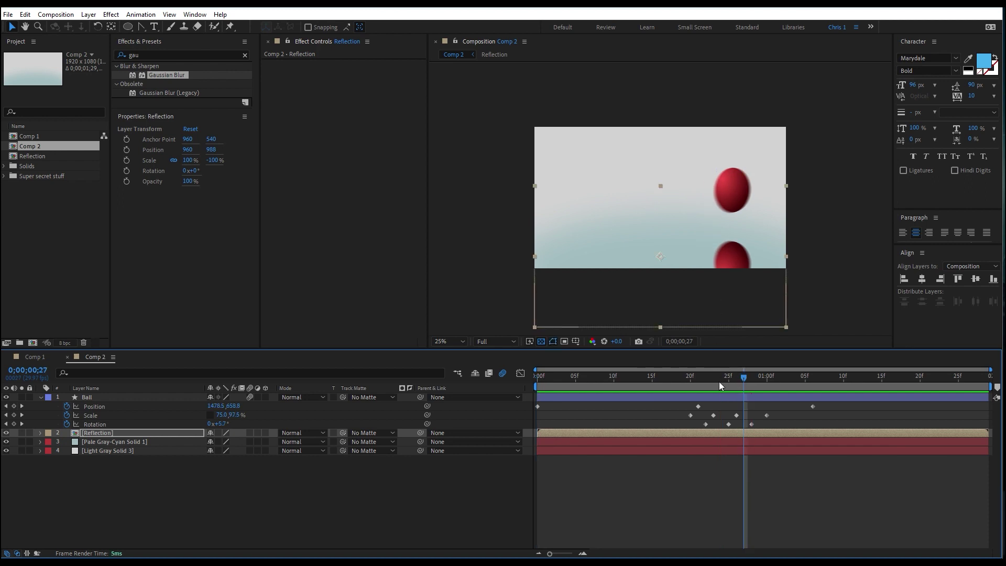
drag(718, 385, 689, 386)
click(155, 55)
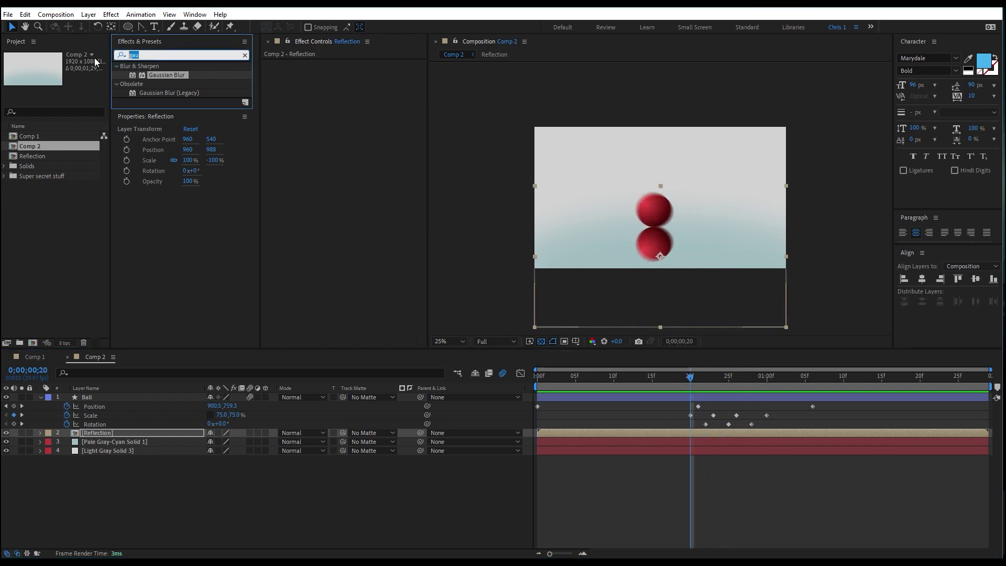
text(gaue)
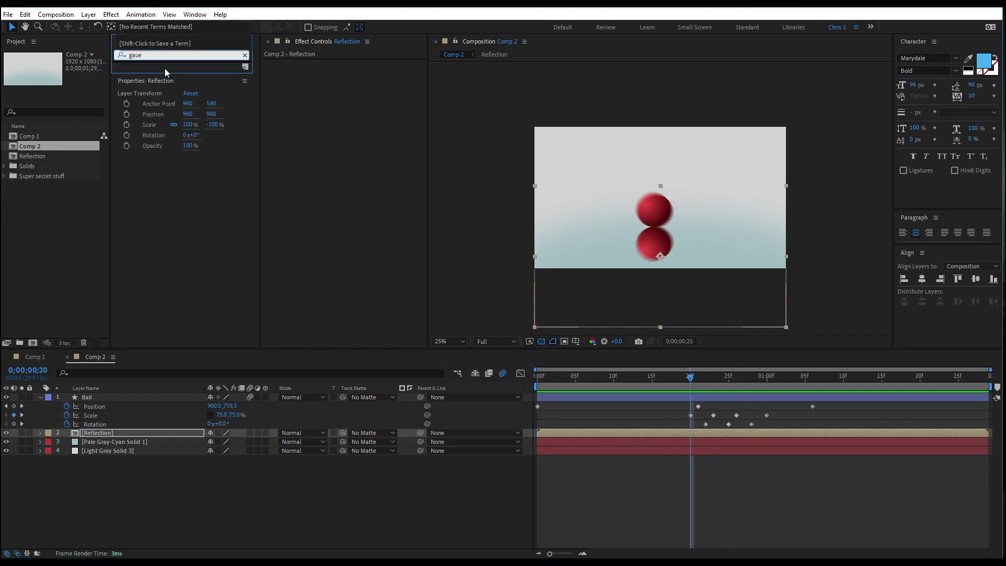
key(BackSpace)
double_click(176, 73)
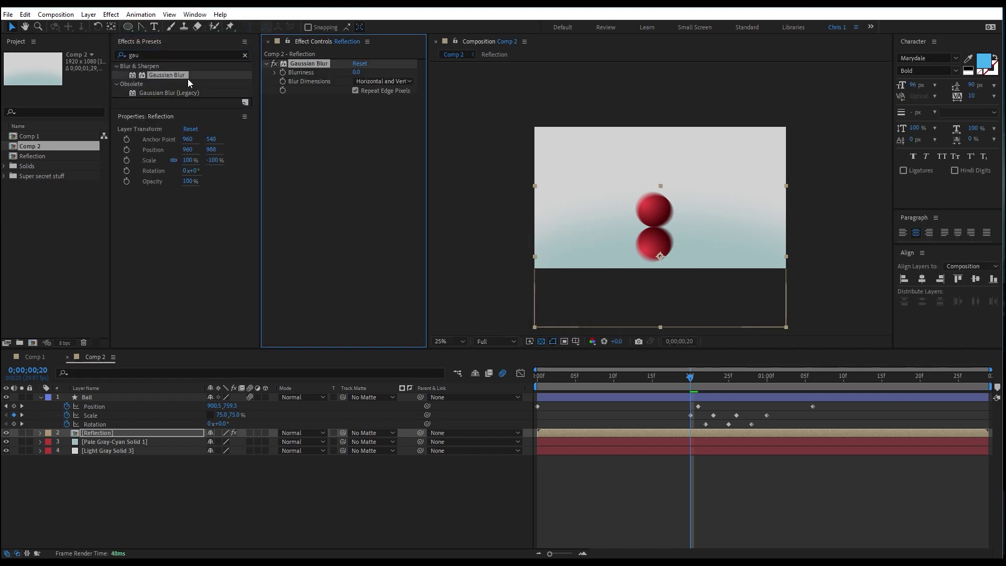
drag(389, 69, 911, 103)
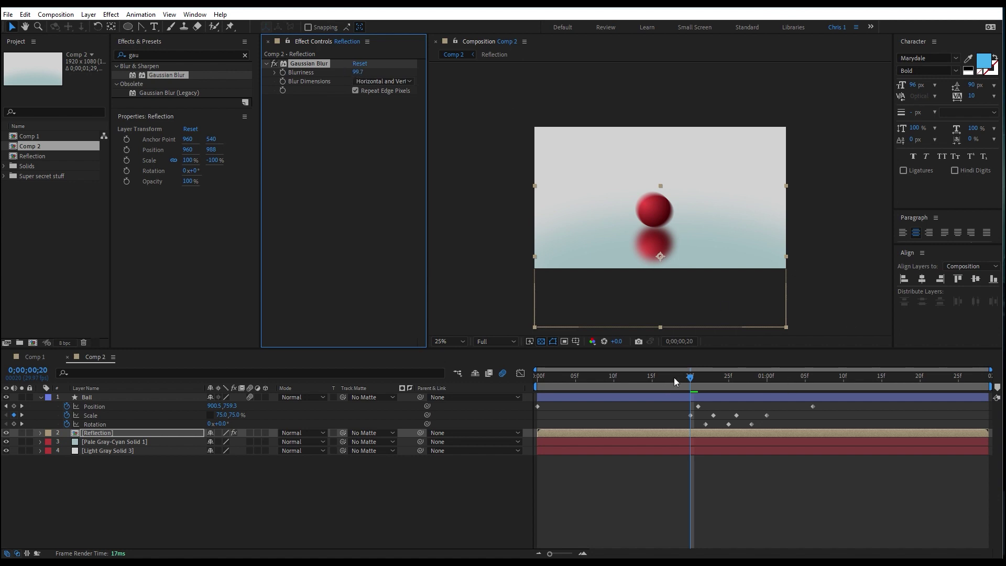
- Set the Reflection layer's Opacity to 45% and play the animation from the start
click(110, 432)
key(t)
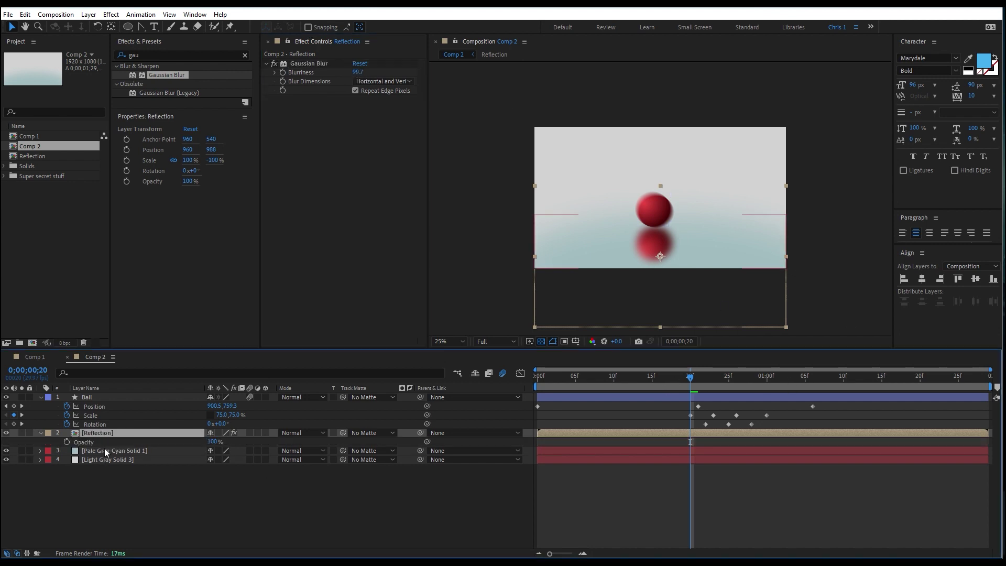
drag(213, 442, 196, 443)
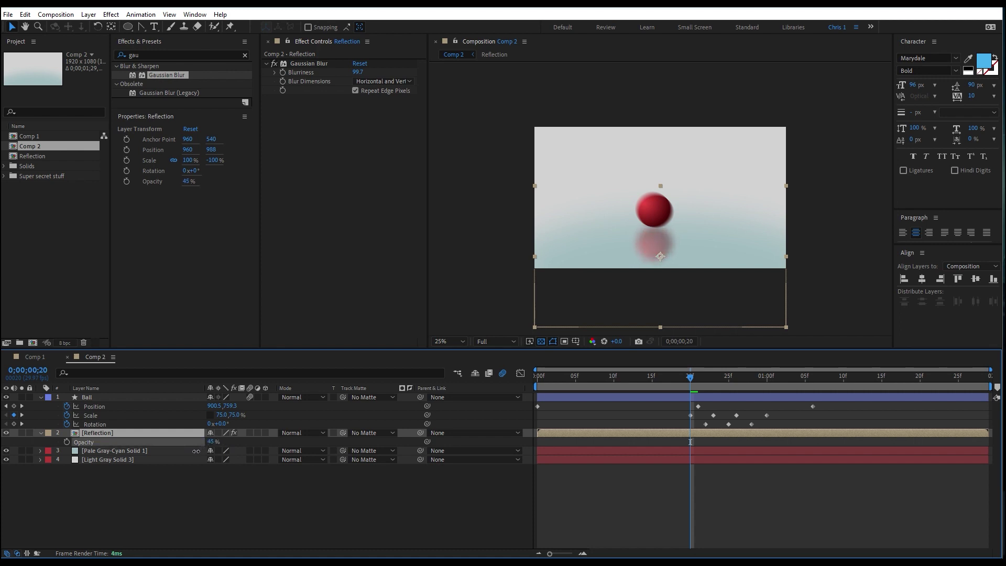
key(Home)
key(space)
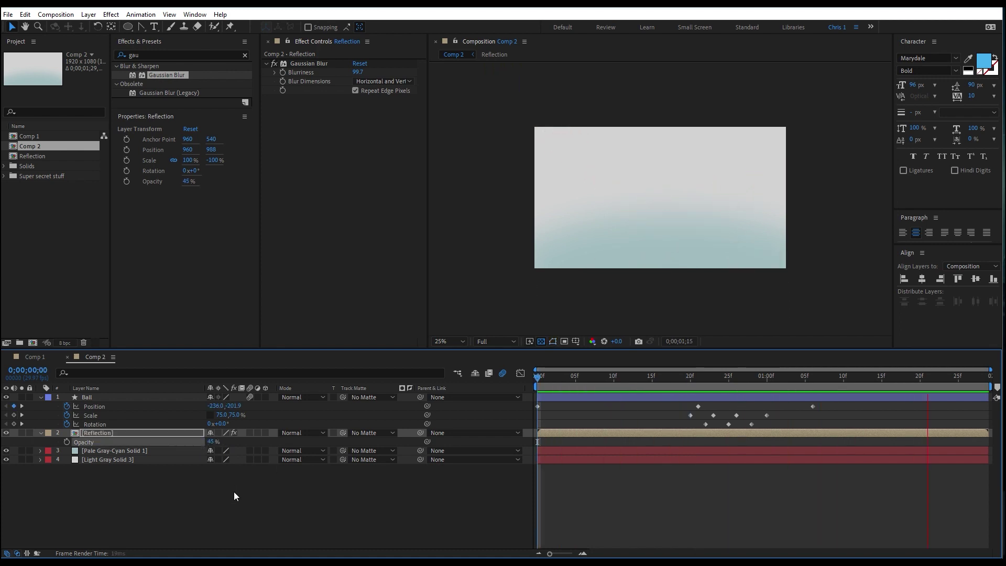